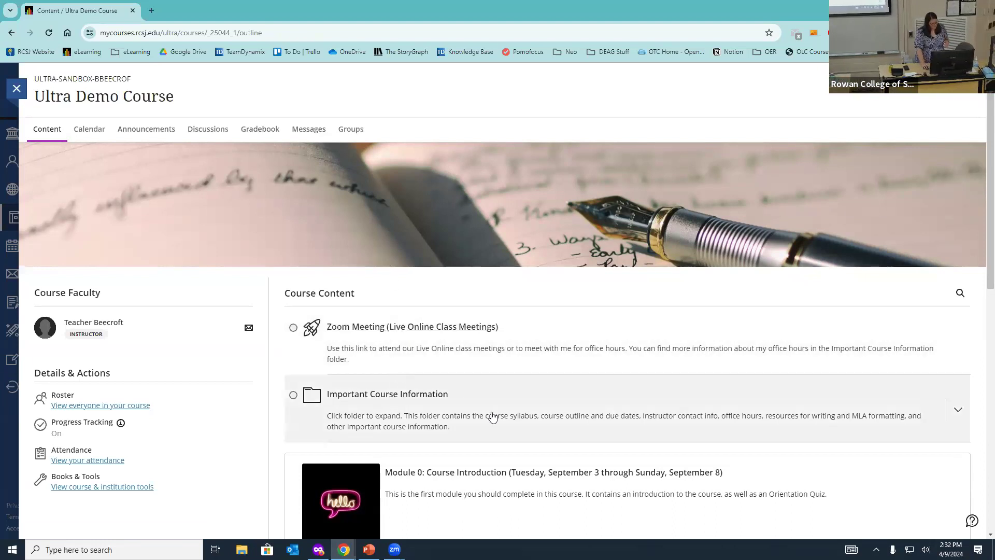
# Step: Expand Important Course Information, then Writing Resources to reveal Writing Tips & Tricks and MLA Resources
pyautogui.click(547, 405)
pyautogui.scroll(-3, 551, 384)
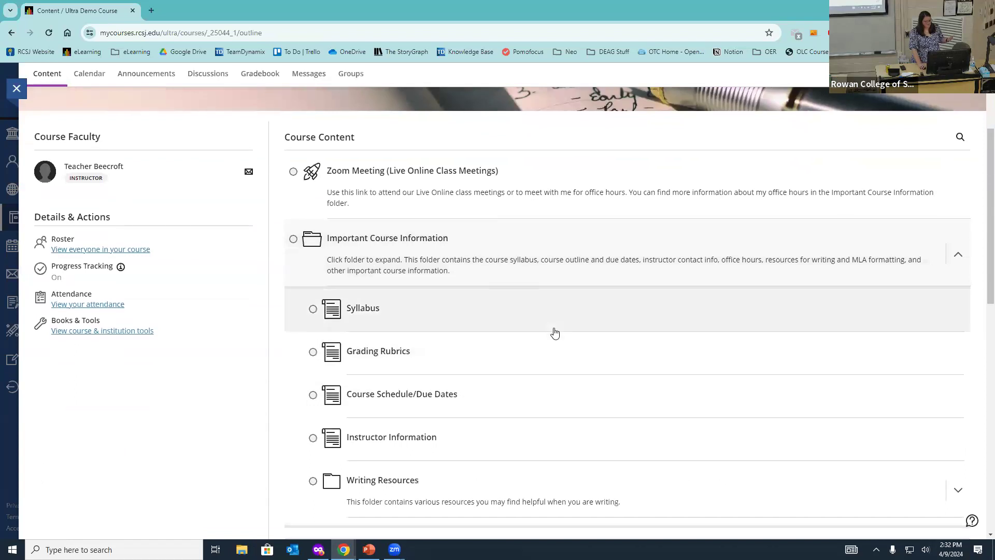
pyautogui.scroll(-2, 555, 332)
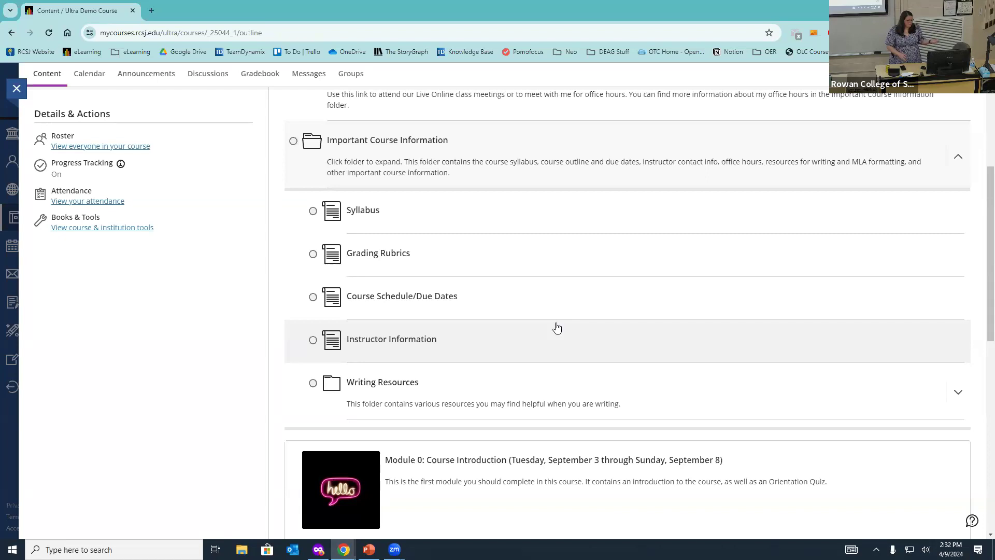
pyautogui.click(544, 373)
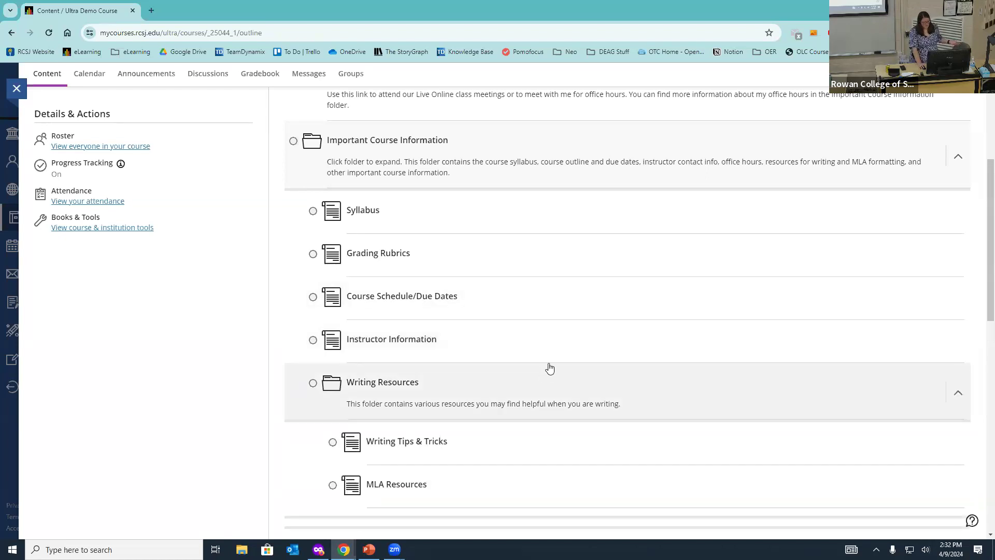
pyautogui.scroll(-3, 559, 352)
pyautogui.scroll(3, 529, 323)
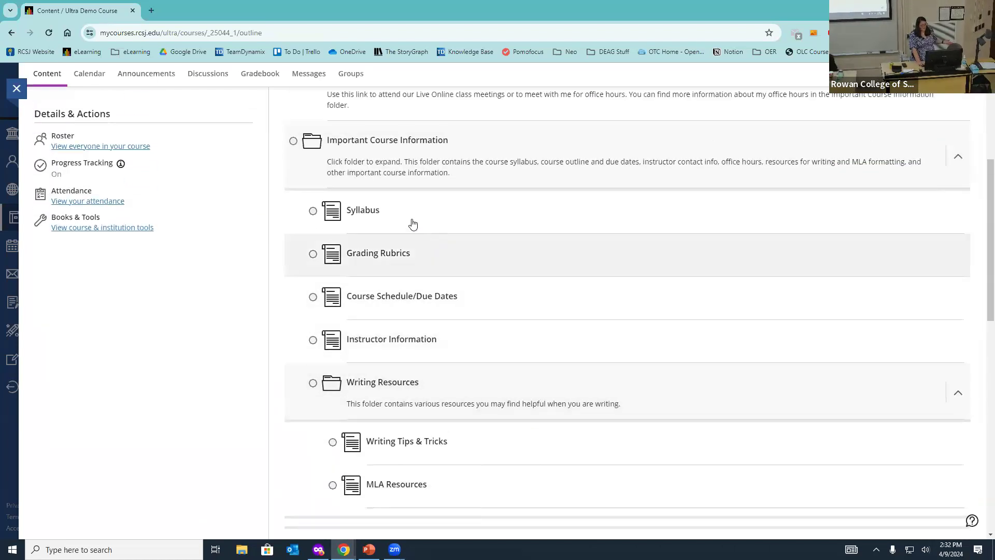
# Step: Read through the ENG 101-51 Syllabus.docx and check its download options
pyautogui.click(368, 213)
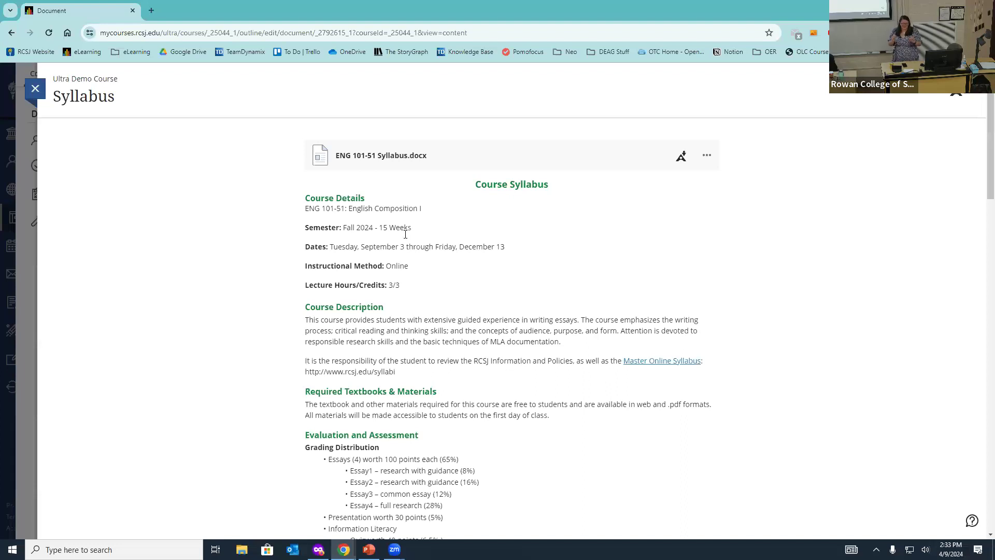
pyautogui.scroll(-12, 483, 290)
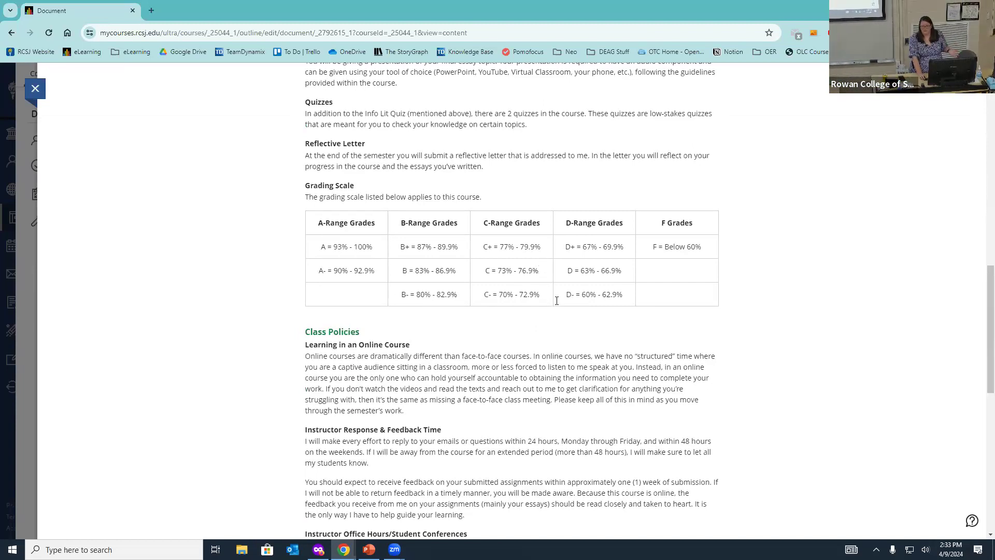
pyautogui.scroll(12, 560, 301)
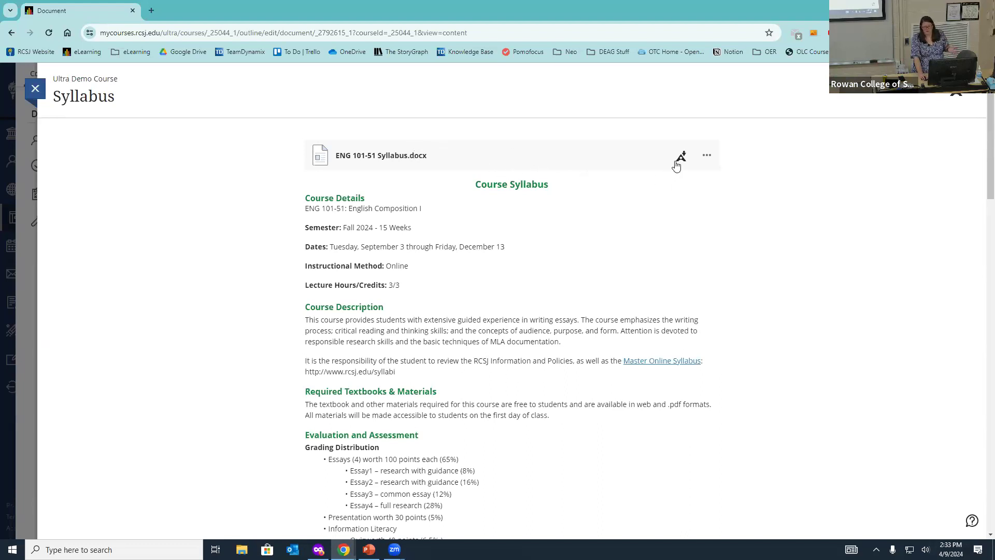
pyautogui.click(707, 158)
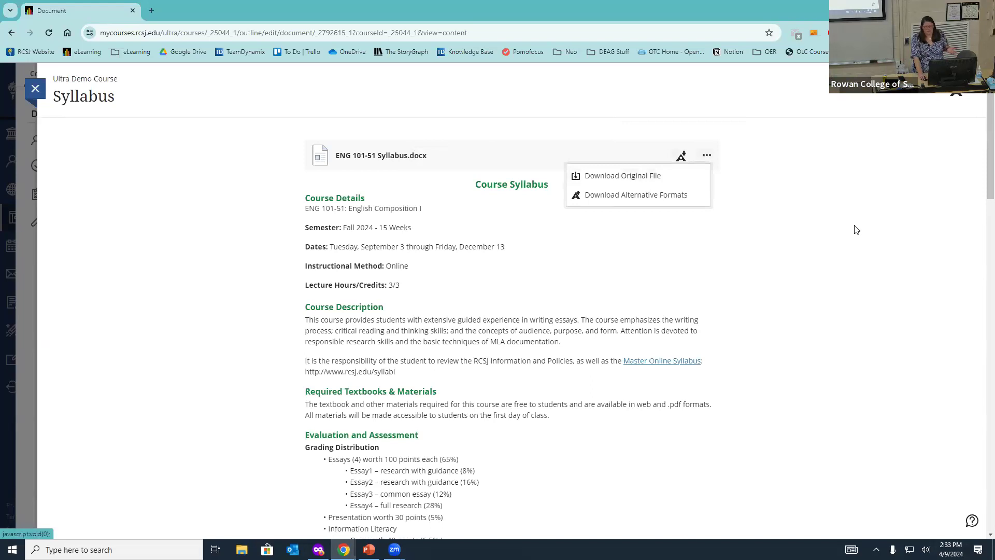
pyautogui.click(874, 238)
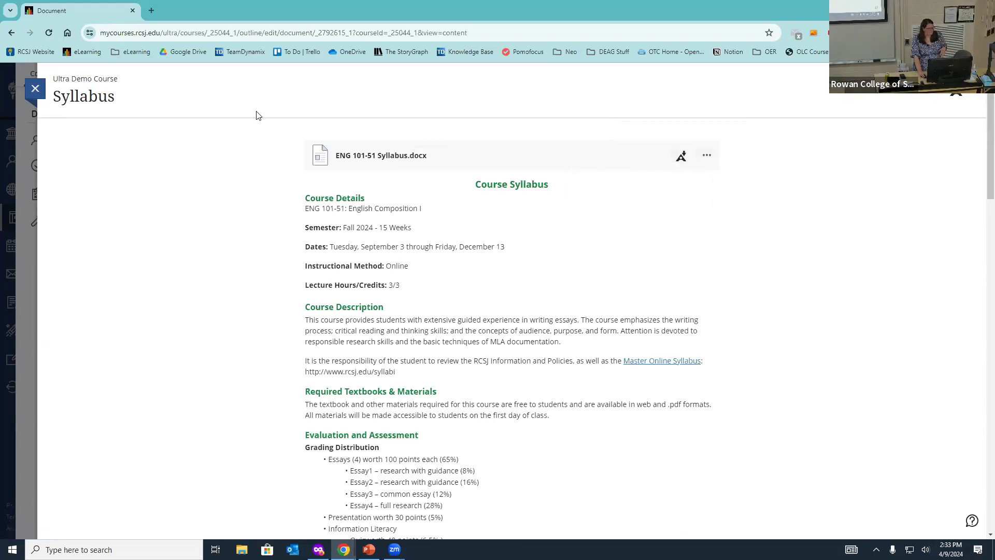
# Step: Close the Syllabus, then read through the Grading Rubrics table and close it
pyautogui.click(35, 88)
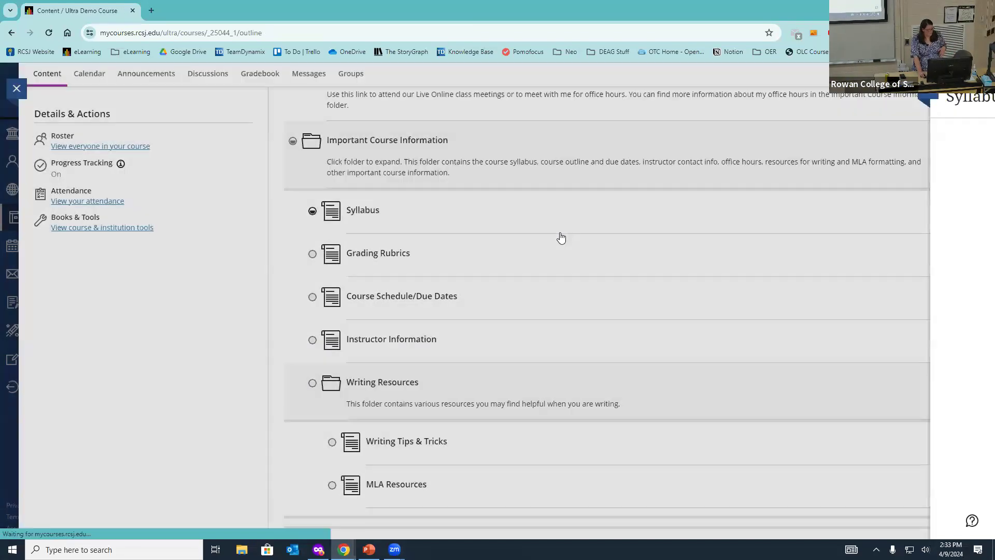
pyautogui.click(375, 213)
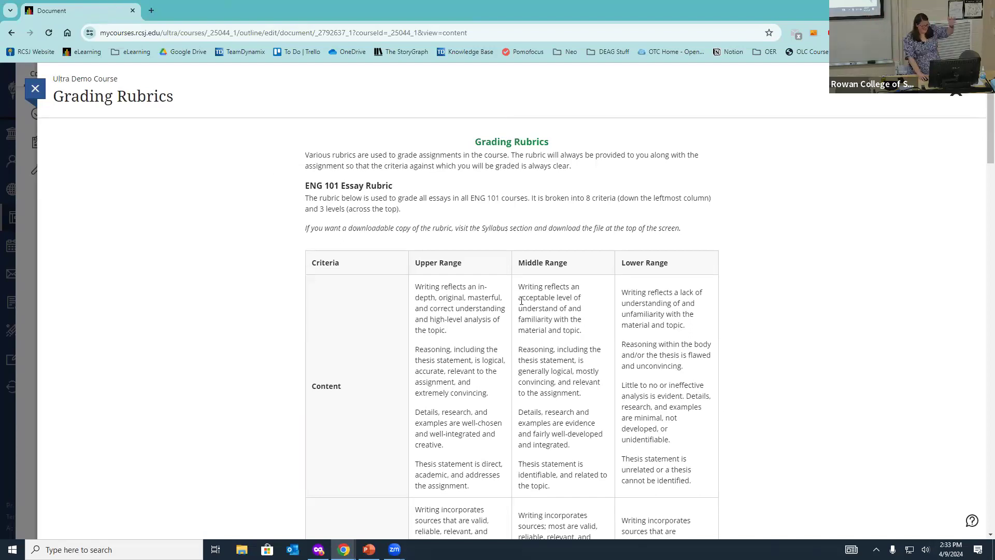
pyautogui.scroll(-12, 476, 231)
pyautogui.scroll(-17, 476, 231)
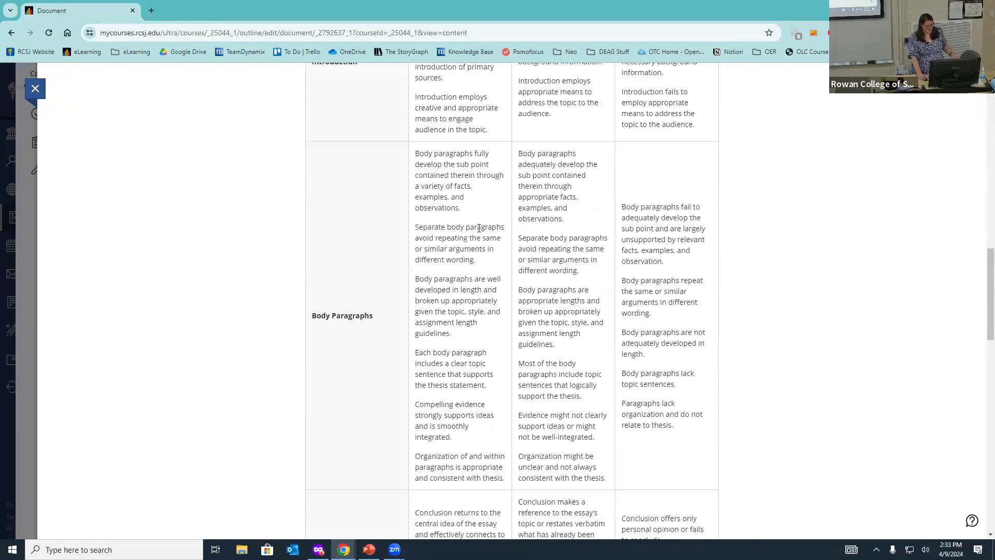
pyautogui.scroll(5, 479, 228)
pyautogui.scroll(20, 479, 228)
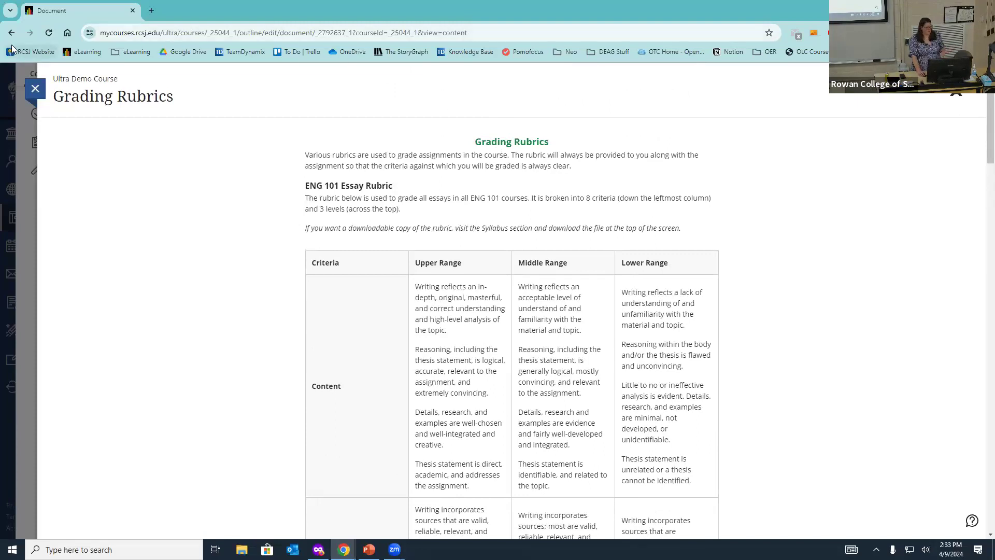
pyautogui.click(33, 84)
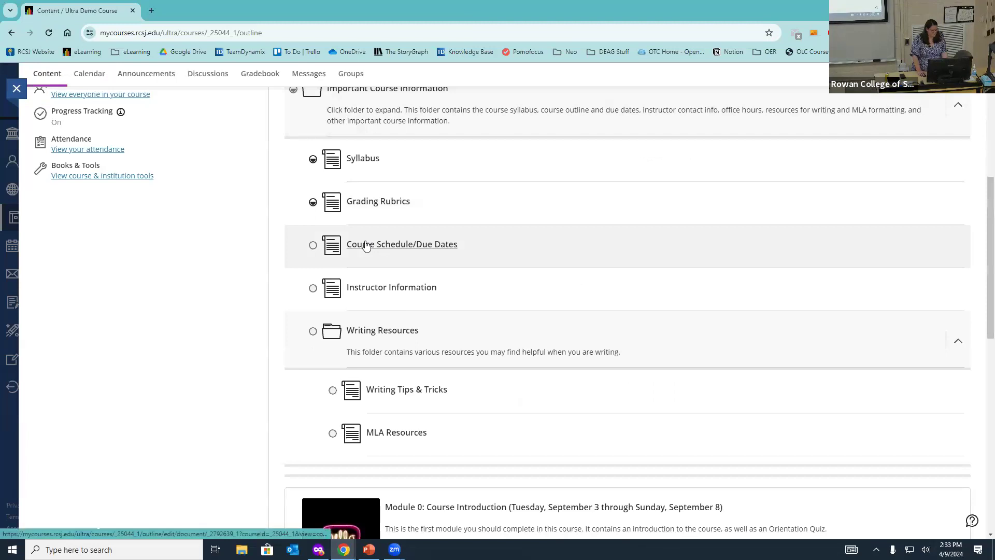
# Step: Review the module due-dates table in Course Due Dates.docx, then close it
pyautogui.click(357, 244)
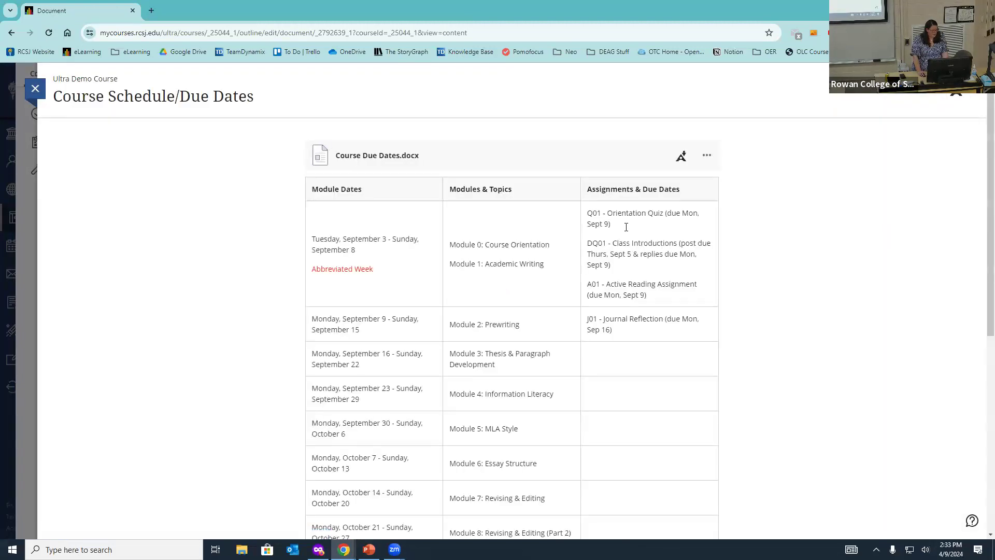
pyautogui.scroll(-5, 606, 224)
pyautogui.scroll(5, 583, 223)
pyautogui.click(35, 88)
# Step: Open Instructor Information and scroll down to the Instructor Bio and favorite books
pyautogui.click(381, 298)
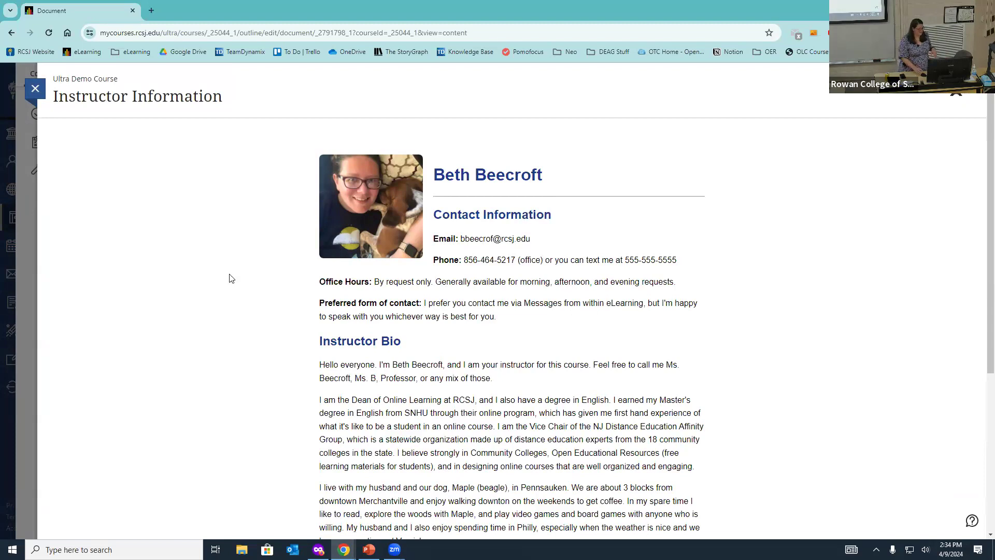
pyautogui.scroll(-5, 519, 252)
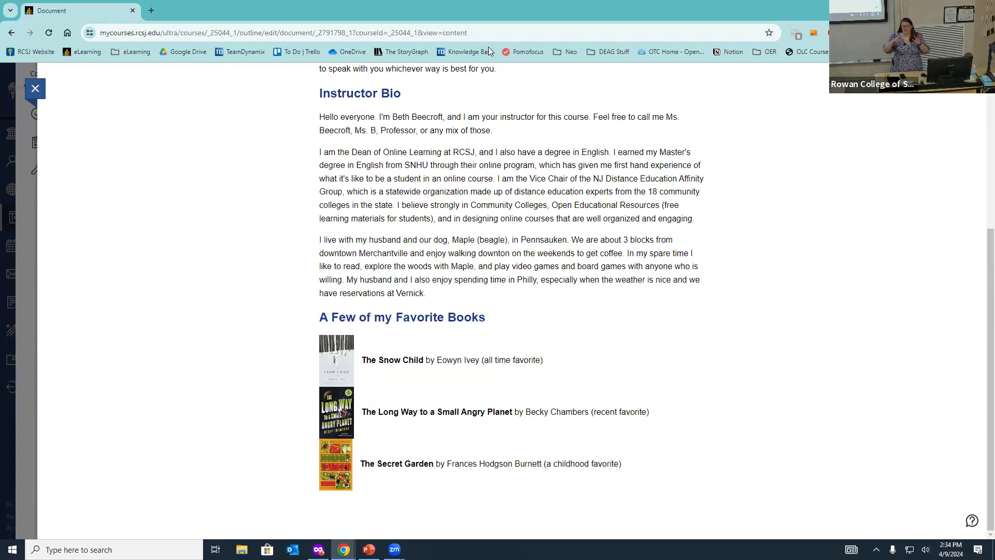
# Step: Close Instructor Information, view and close MLA Resources, then scroll to the Module 0 card
pyautogui.click(38, 93)
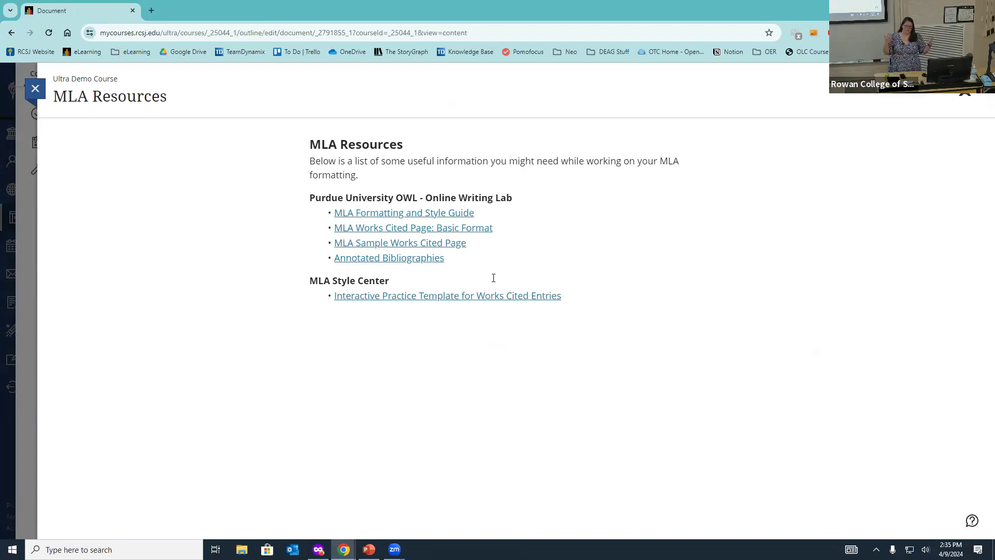
pyautogui.click(40, 91)
pyautogui.scroll(-7, 513, 269)
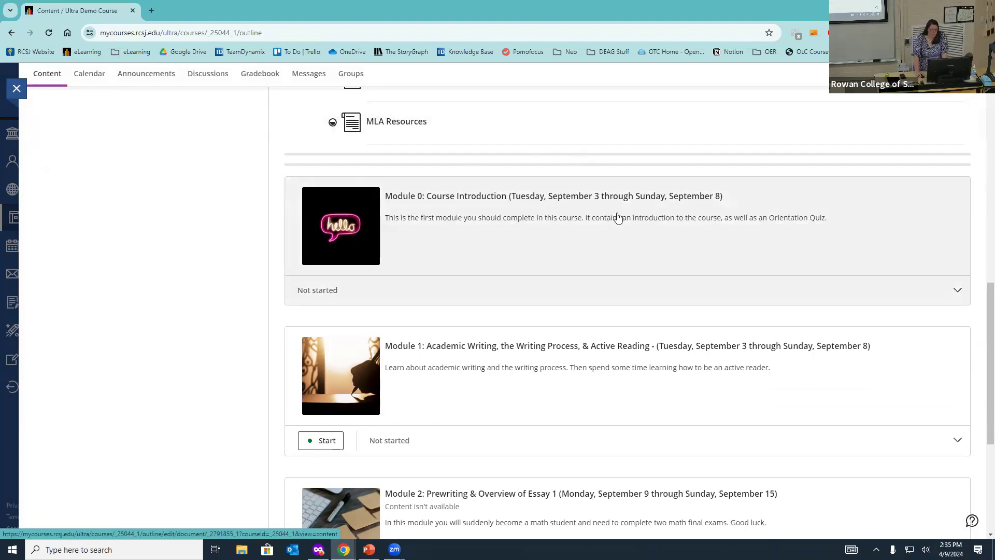
# Step: Expand Module 0, open 0.1 - Welcome to the Course, and advance to the 0.2 quiz details
pyautogui.click(534, 244)
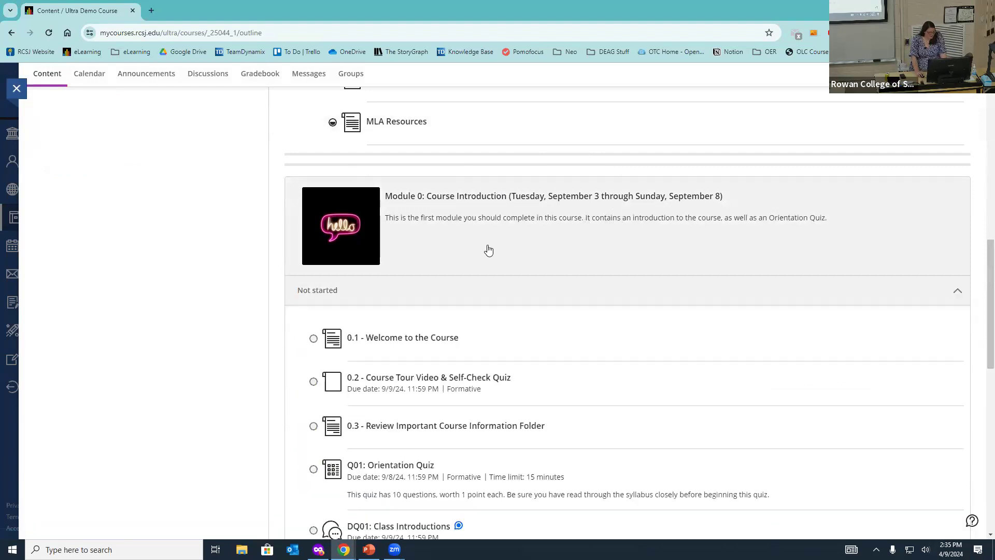
pyautogui.scroll(-2, 488, 251)
pyautogui.click(403, 234)
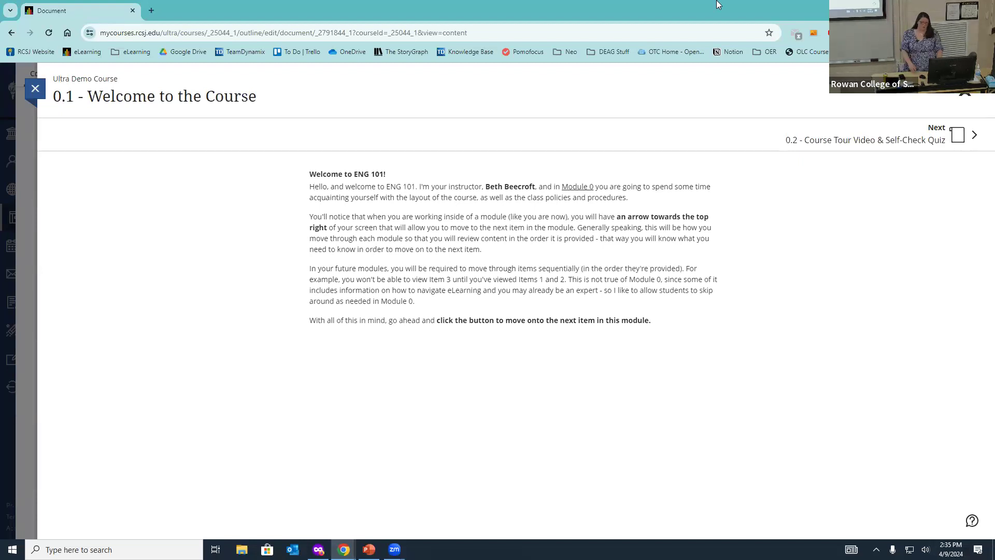
pyautogui.click(926, 129)
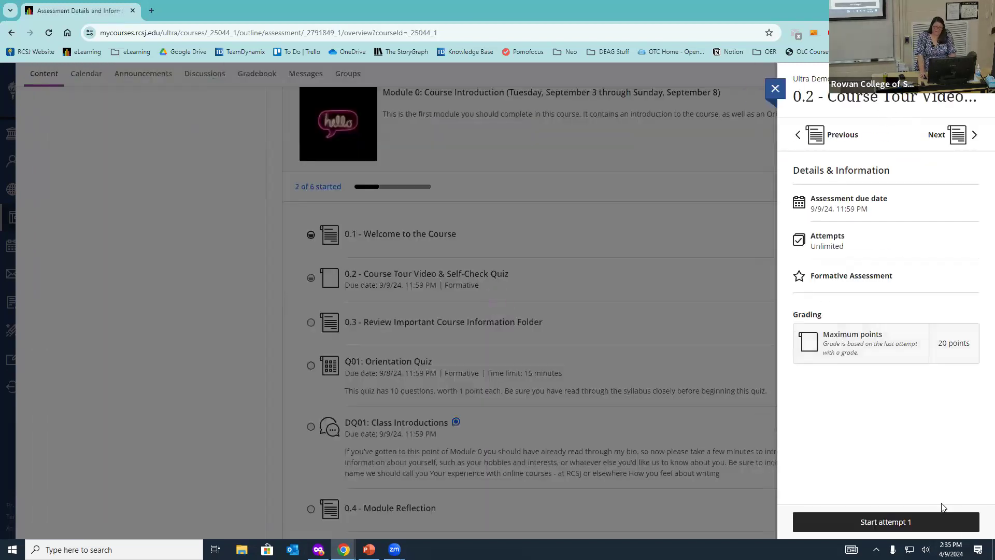
# Step: Start the 0.2 self-check quiz, answer A for Question 1 and C for Question 2, and submit
pyautogui.click(915, 522)
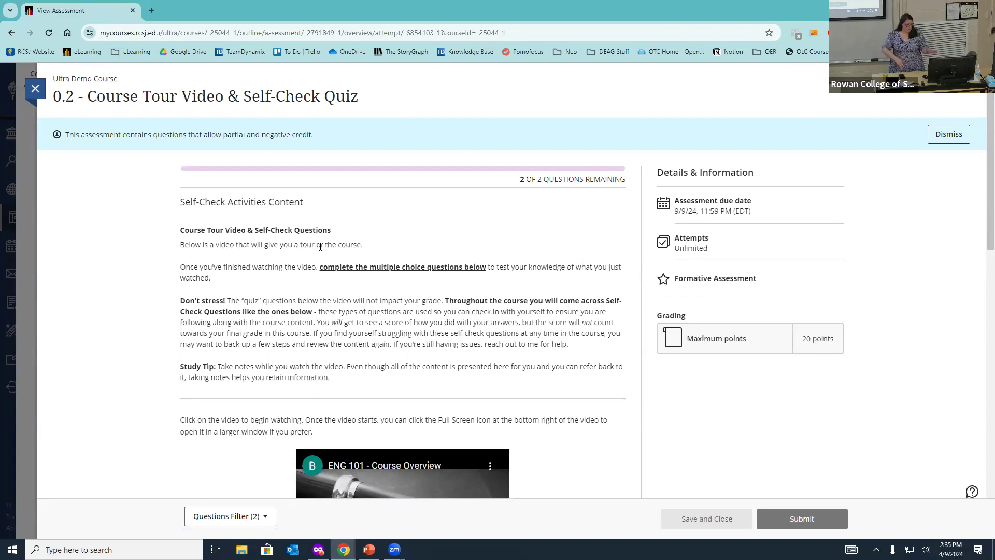
pyautogui.scroll(-5, 320, 247)
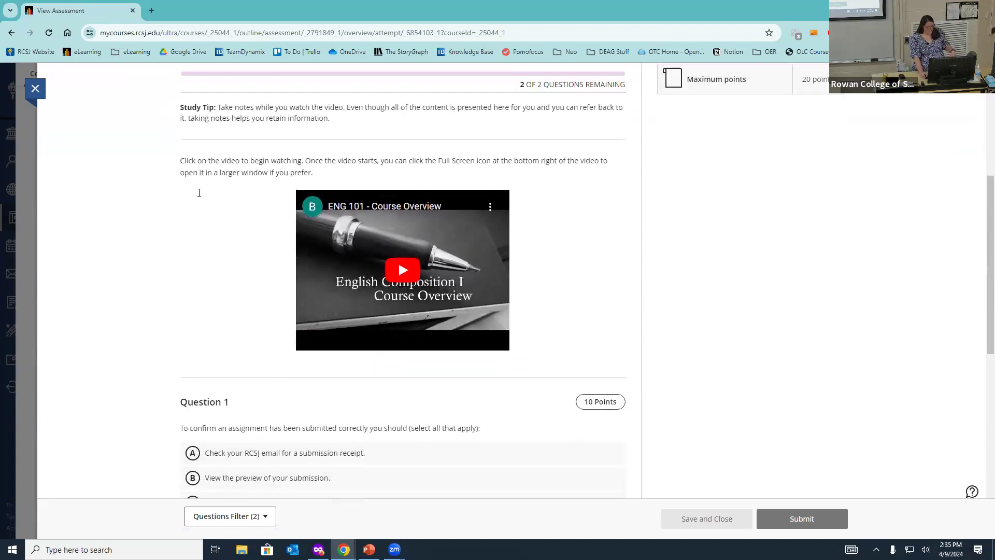
pyautogui.scroll(-3, 189, 205)
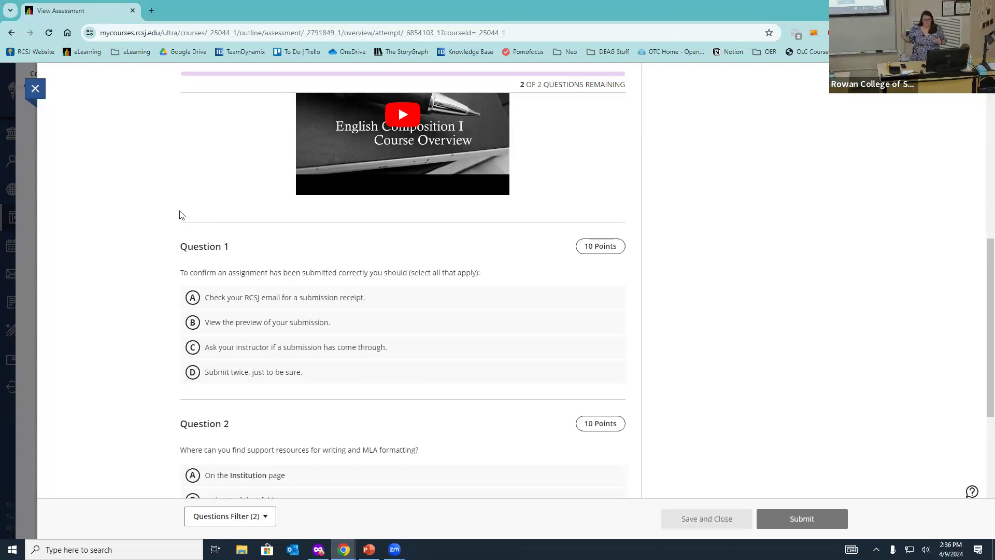
pyautogui.scroll(-2, 429, 228)
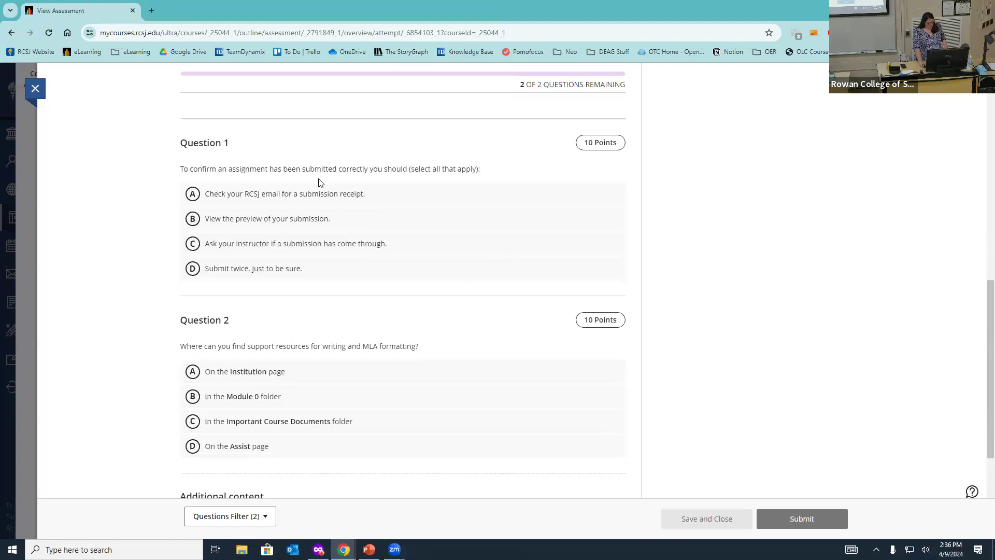
pyautogui.click(317, 193)
pyautogui.click(291, 421)
pyautogui.scroll(-2, 272, 386)
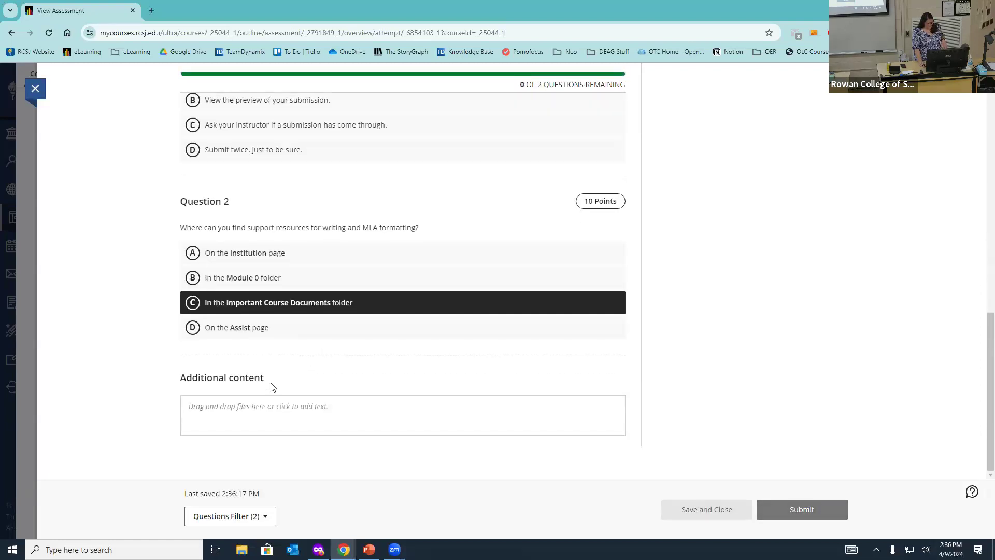
pyautogui.click(786, 513)
pyautogui.click(589, 200)
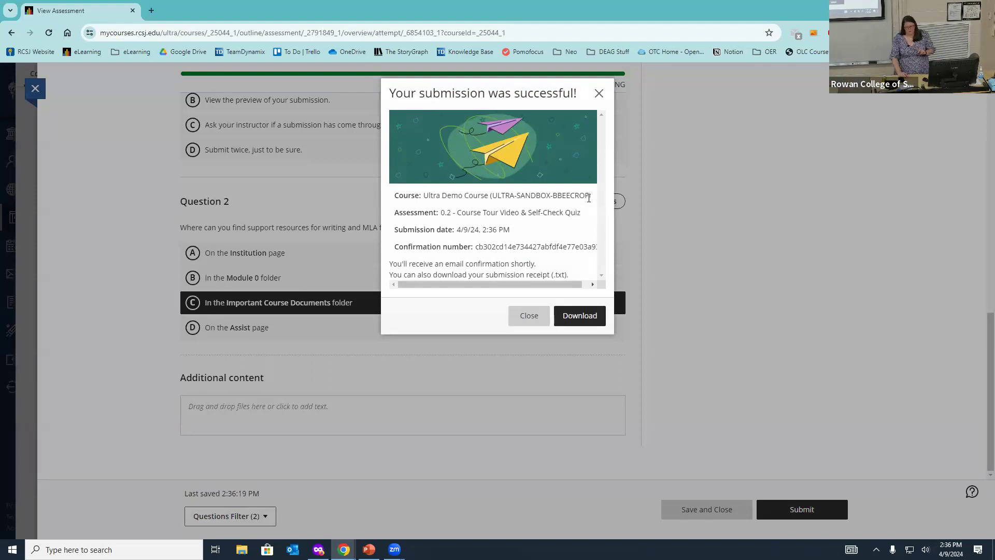
pyautogui.click(537, 317)
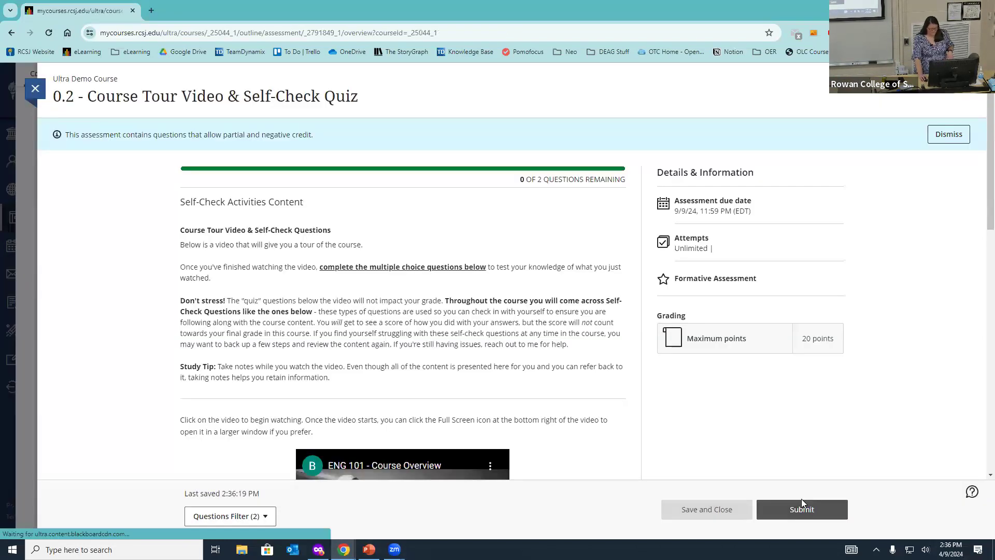
# Step: Advance to Q01: Orientation Quiz and start attempt 1 with its 15-minute timer
pyautogui.click(953, 134)
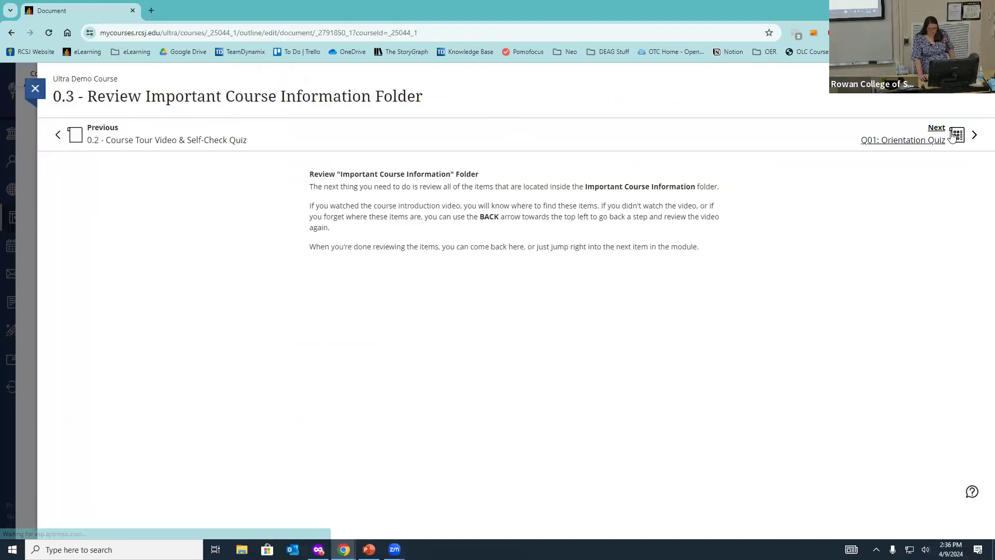
pyautogui.click(913, 141)
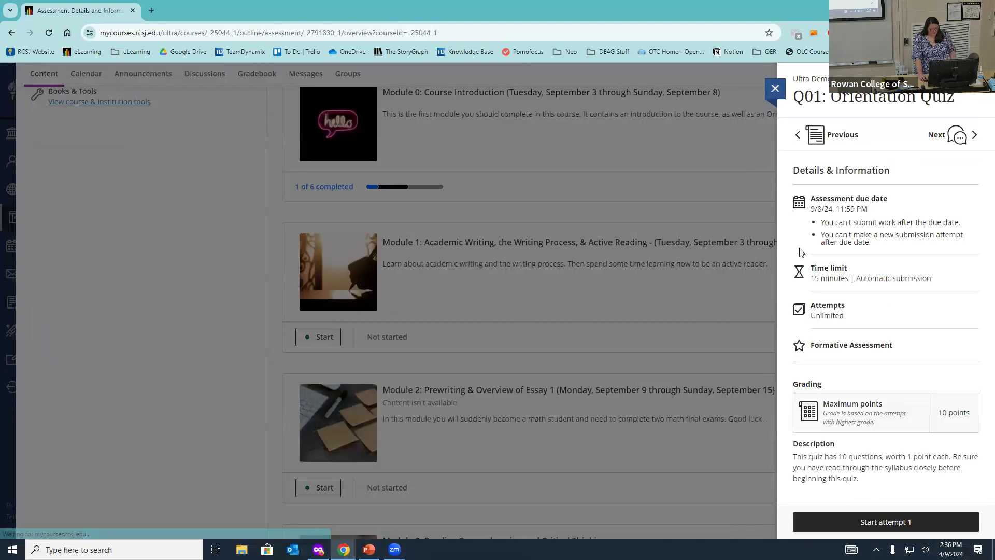
pyautogui.click(899, 522)
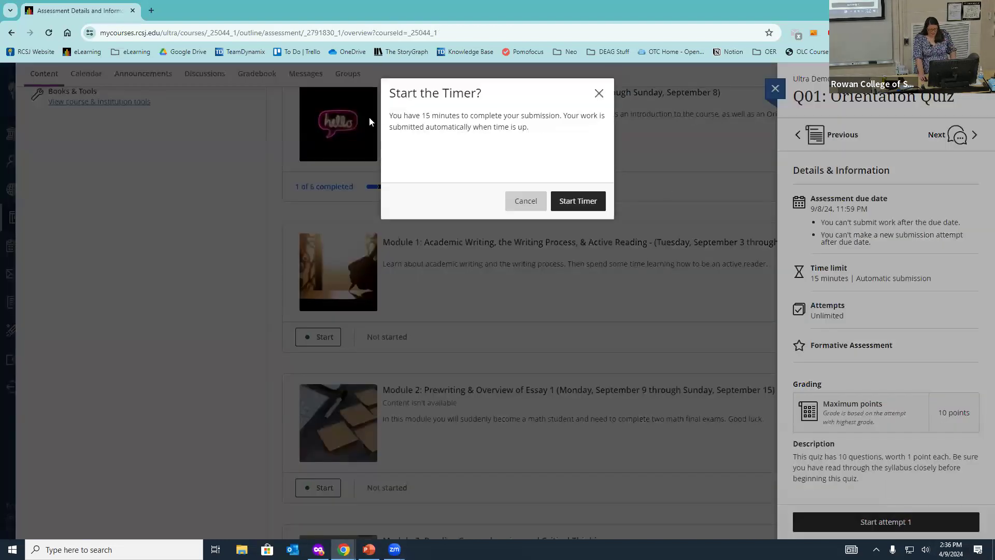
pyautogui.click(565, 201)
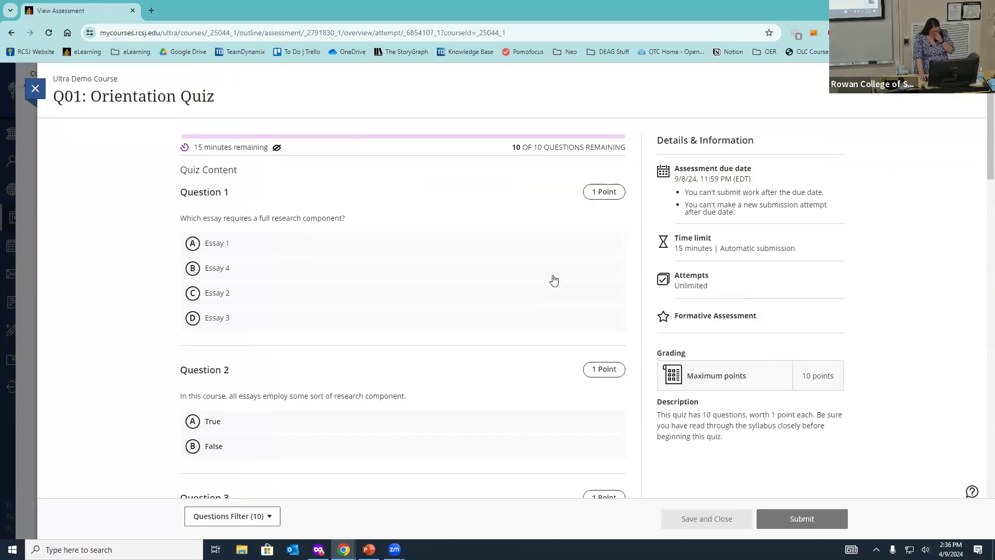
# Step: Answer Questions 1–5: Essay 4, True, C, 3 times per week, False
pyautogui.click(305, 265)
pyautogui.scroll(-2, 275, 311)
pyautogui.click(280, 316)
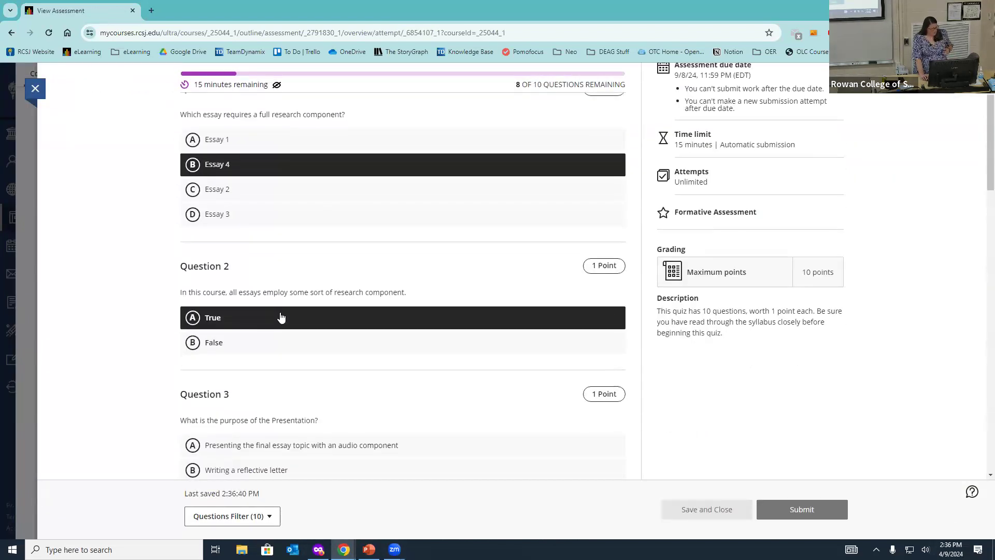
pyautogui.scroll(-4, 280, 301)
pyautogui.click(280, 287)
pyautogui.scroll(-4, 280, 285)
pyautogui.click(280, 284)
pyautogui.scroll(-3, 278, 280)
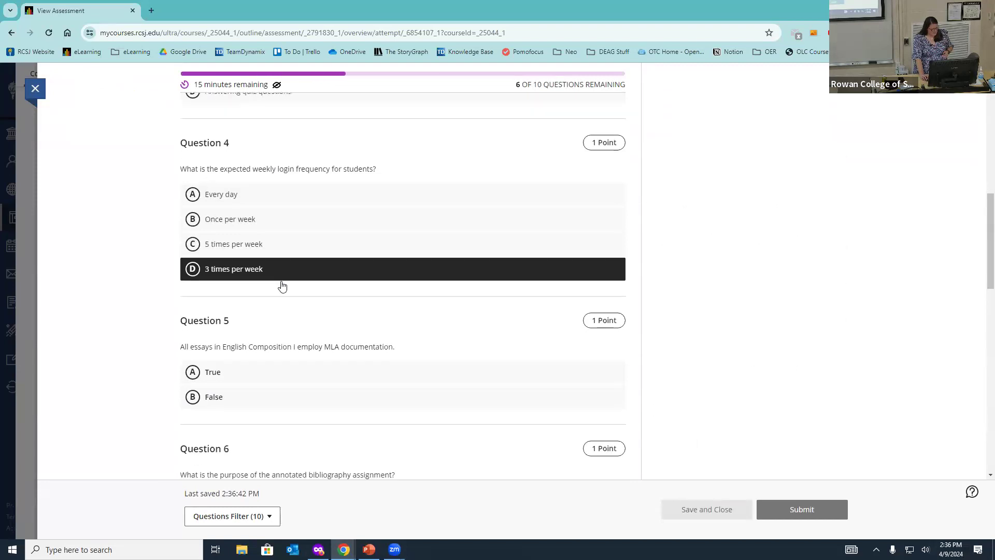
pyautogui.click(271, 265)
# Step: Answer Questions 6–10: A, Five, True, Presentation, True
pyautogui.click(269, 359)
pyautogui.scroll(-5, 269, 358)
pyautogui.click(254, 350)
pyautogui.scroll(-3, 274, 391)
pyautogui.click(262, 307)
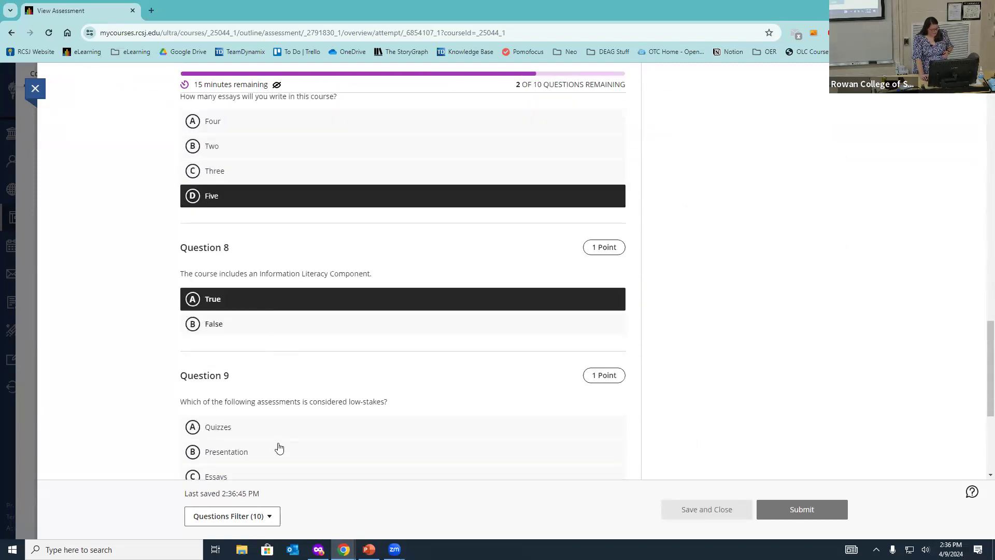
pyautogui.click(279, 448)
pyautogui.scroll(-2, 277, 424)
pyautogui.scroll(-3, 277, 424)
pyautogui.click(310, 377)
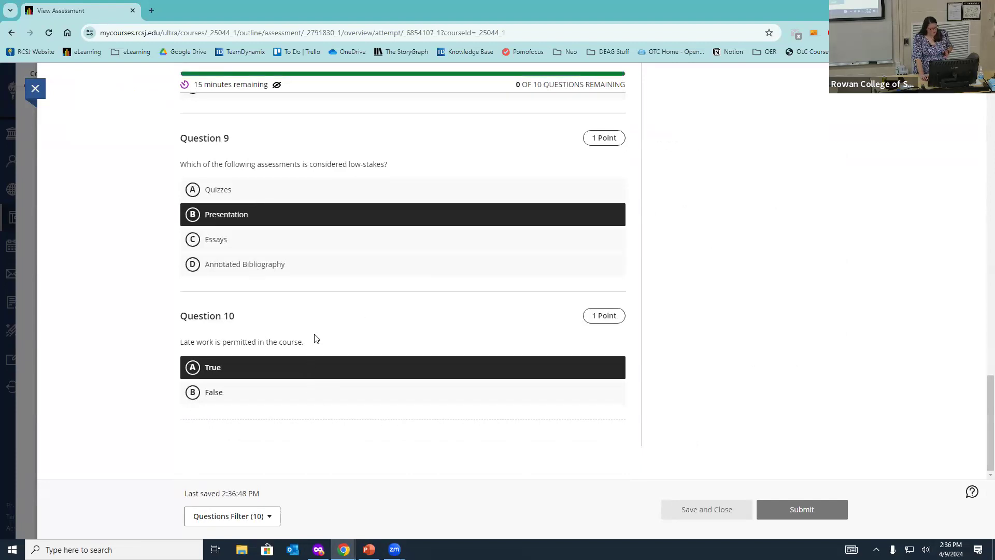
# Step: Submit and confirm the quiz, dismiss the success message, and close the details panel
pyautogui.click(806, 506)
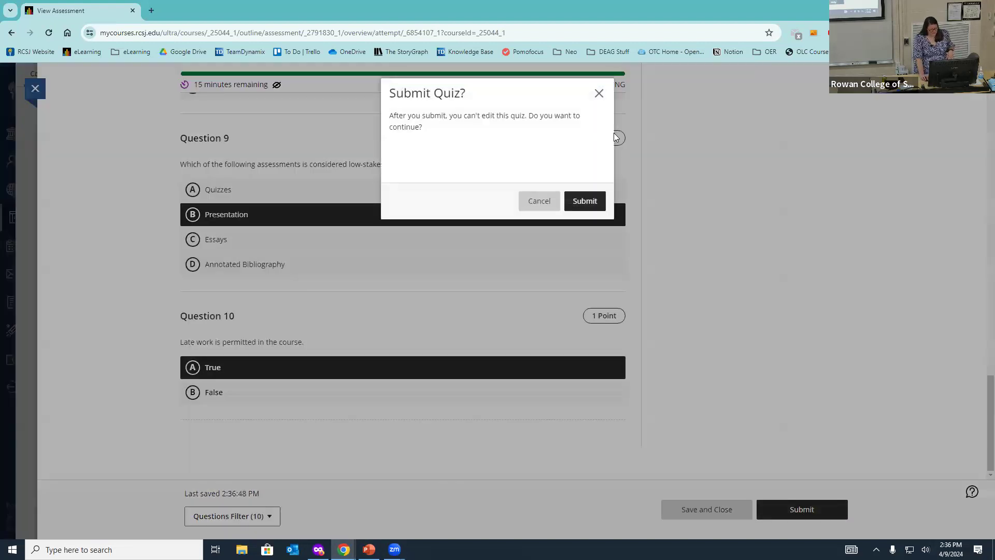
pyautogui.click(591, 201)
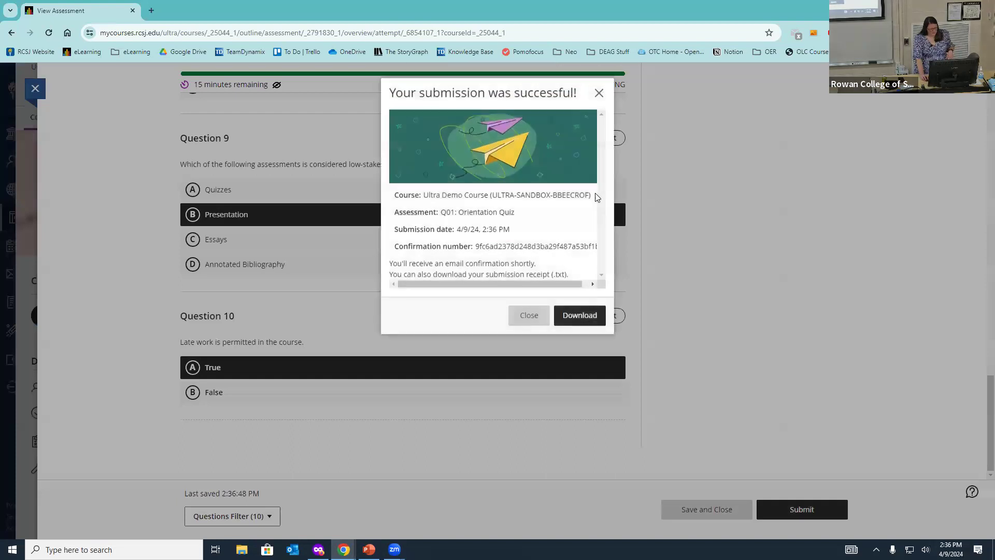
pyautogui.click(528, 315)
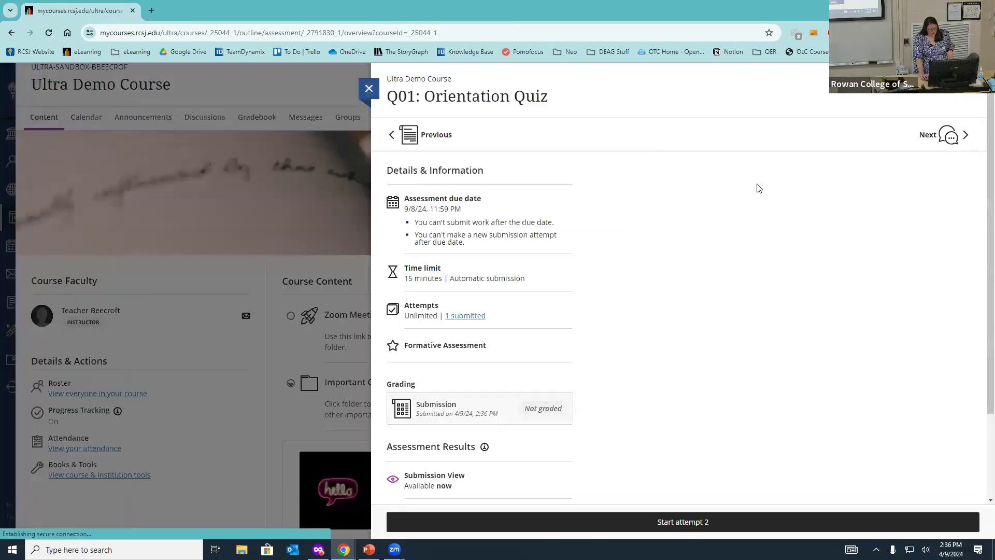
pyautogui.scroll(-1, 851, 233)
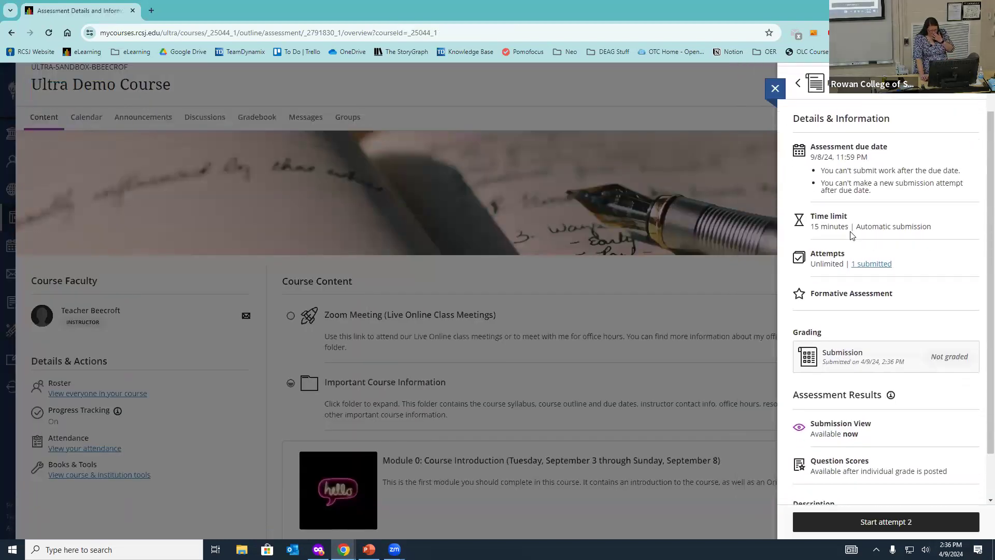
pyautogui.scroll(-1, 851, 234)
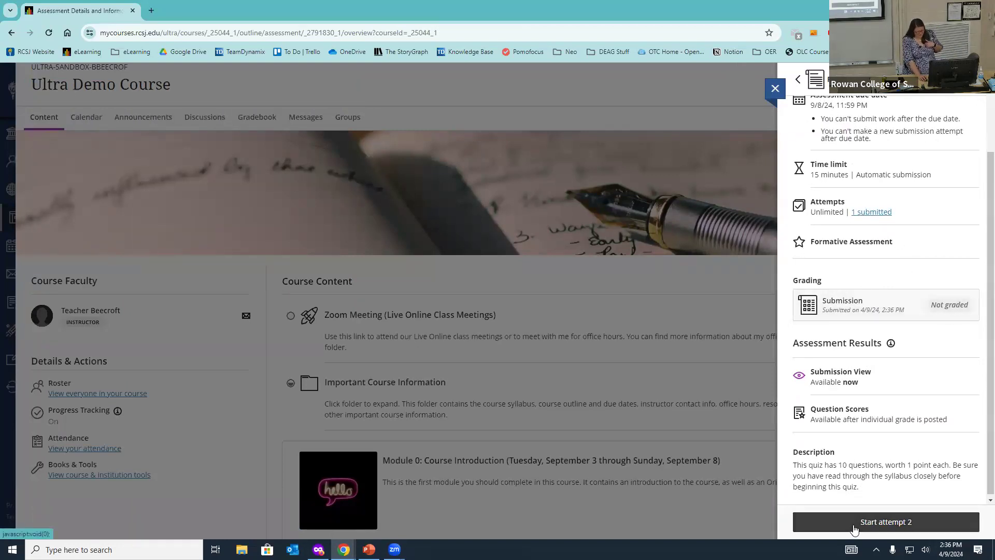
pyautogui.click(774, 91)
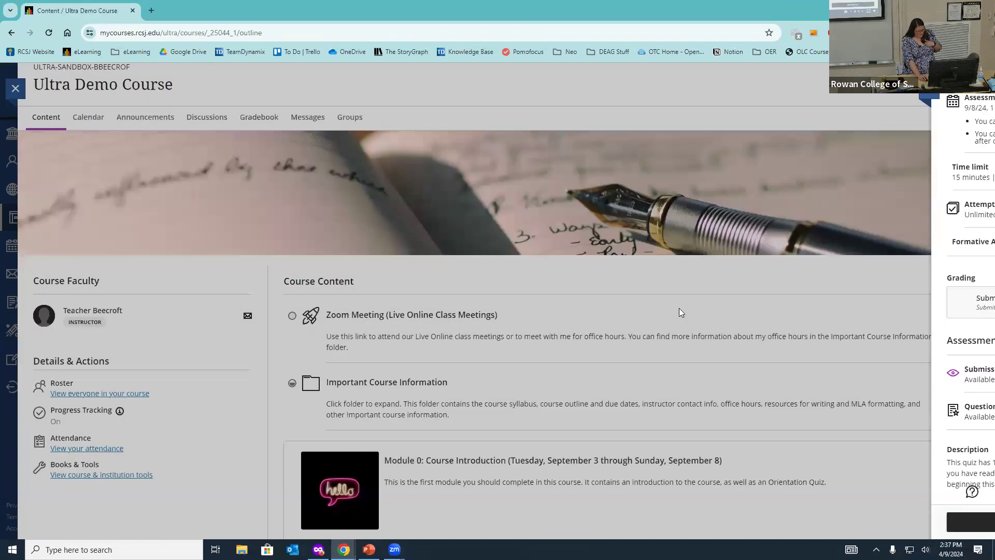
# Step: Expand Module 0 and mark 0.1 - Welcome to the Course complete, reaching 3 of 6
pyautogui.scroll(-7, 417, 280)
pyautogui.click(498, 200)
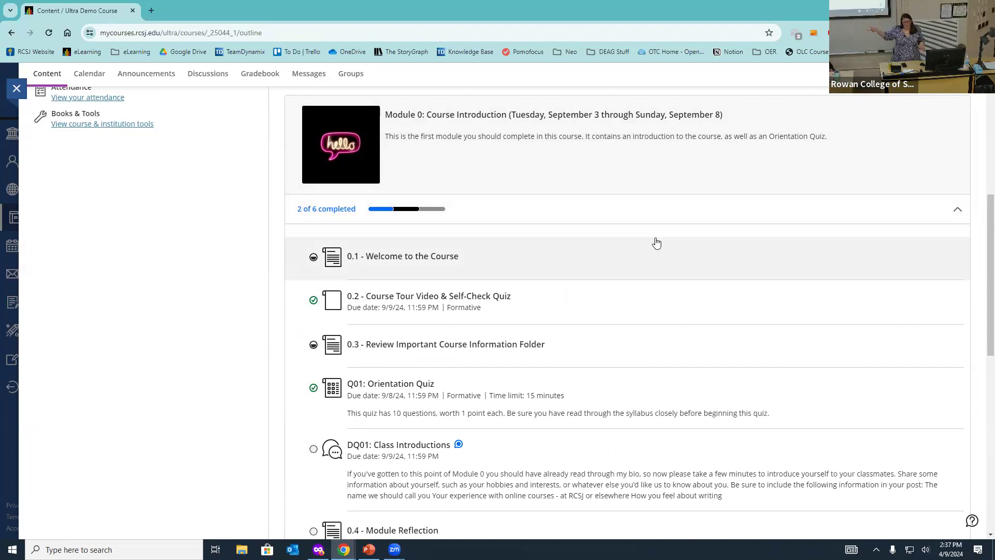
pyautogui.click(313, 258)
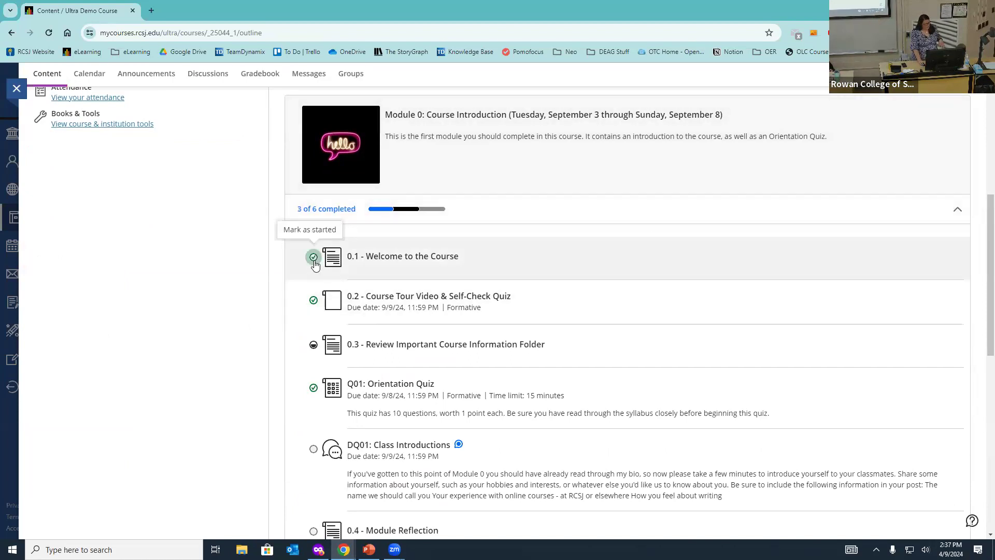
pyautogui.scroll(-2, 365, 299)
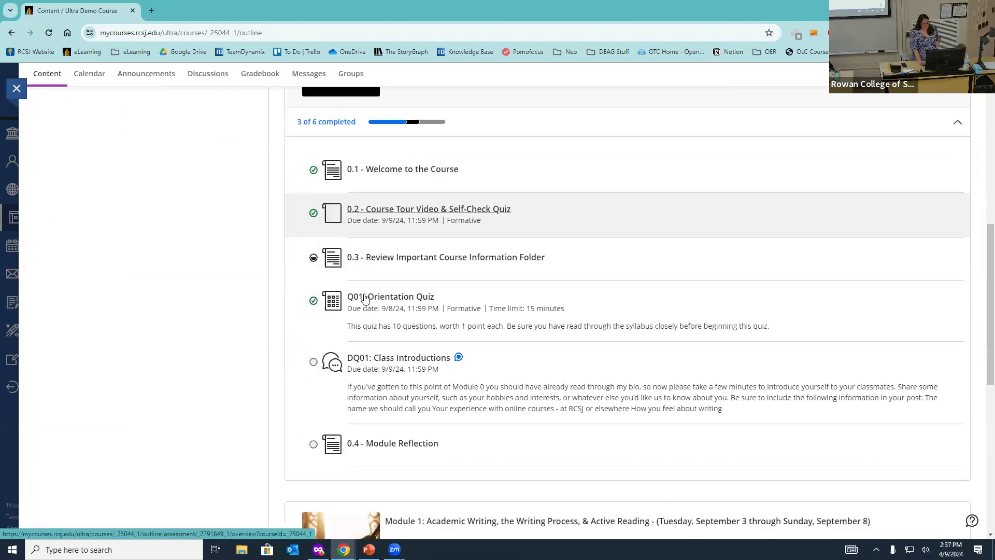
pyautogui.scroll(-2, 365, 299)
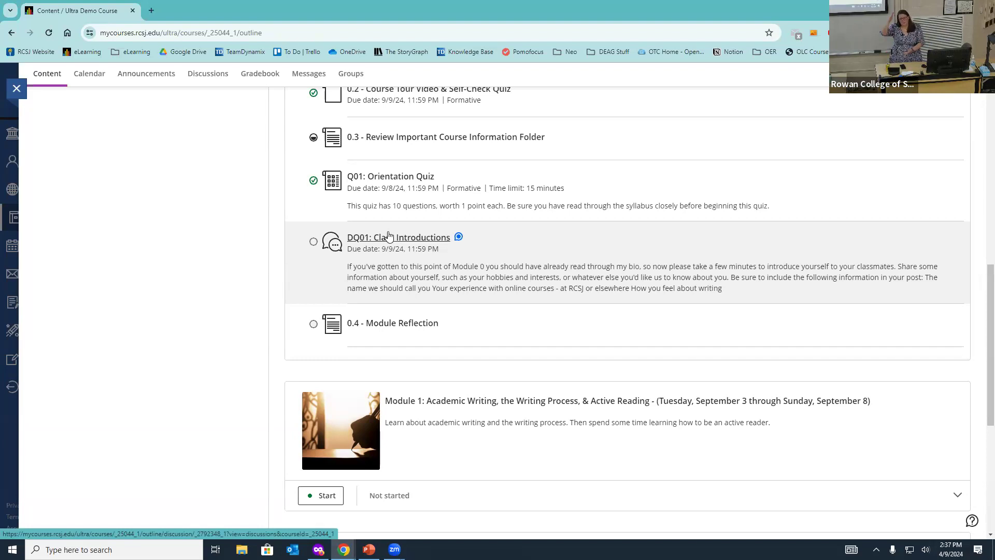
# Step: Open DQ01: Class Introductions, start a reply, view the Insert content options, then cancel the reply
pyautogui.click(402, 237)
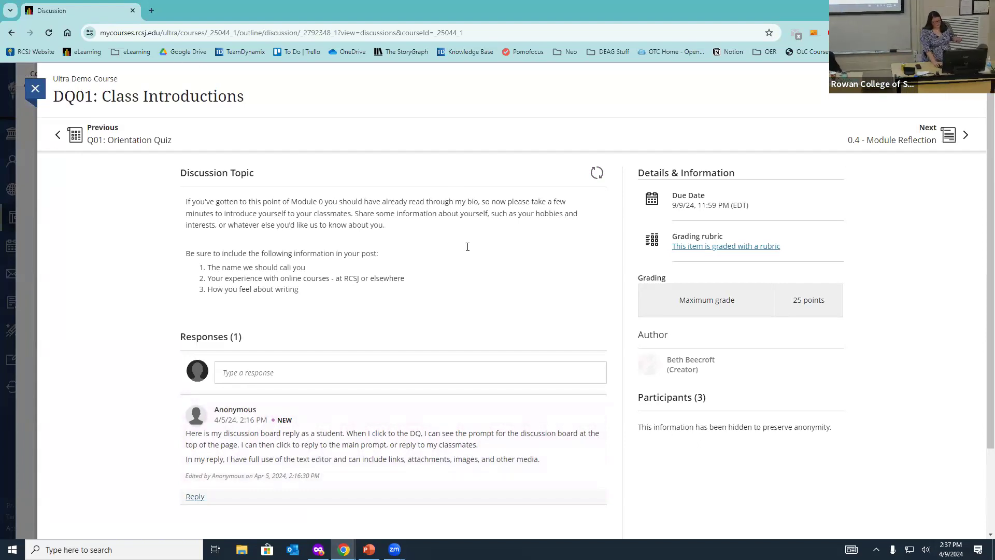
pyautogui.scroll(-2, 467, 247)
pyautogui.click(196, 393)
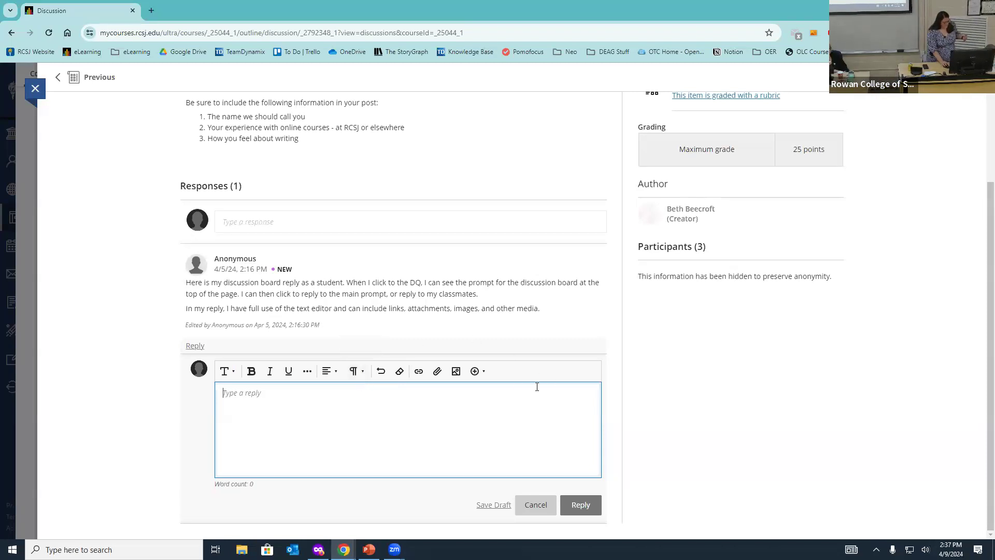
pyautogui.click(484, 381)
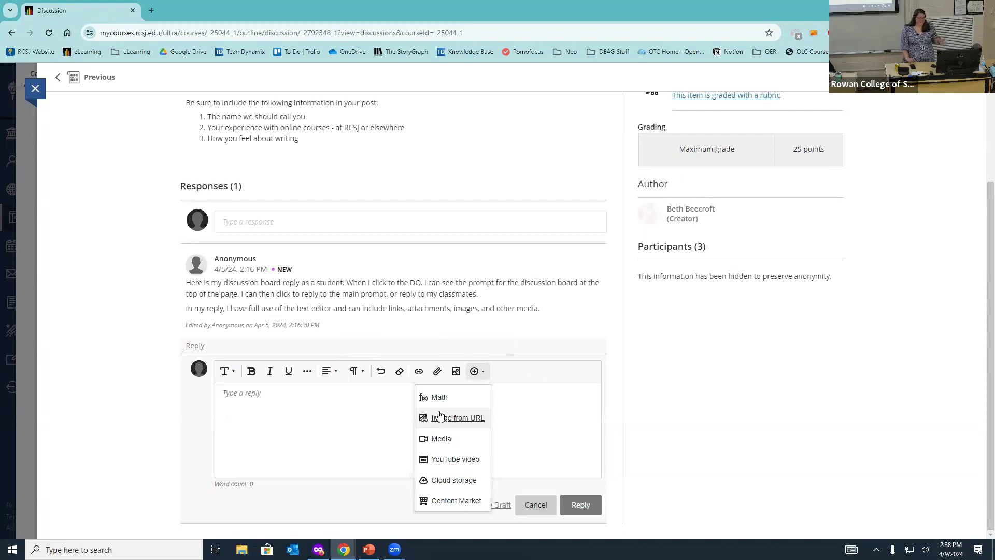
pyautogui.click(90, 141)
# Step: View the 0.4 - Module Reflection page, close it, and reload the course outline
pyautogui.click(923, 78)
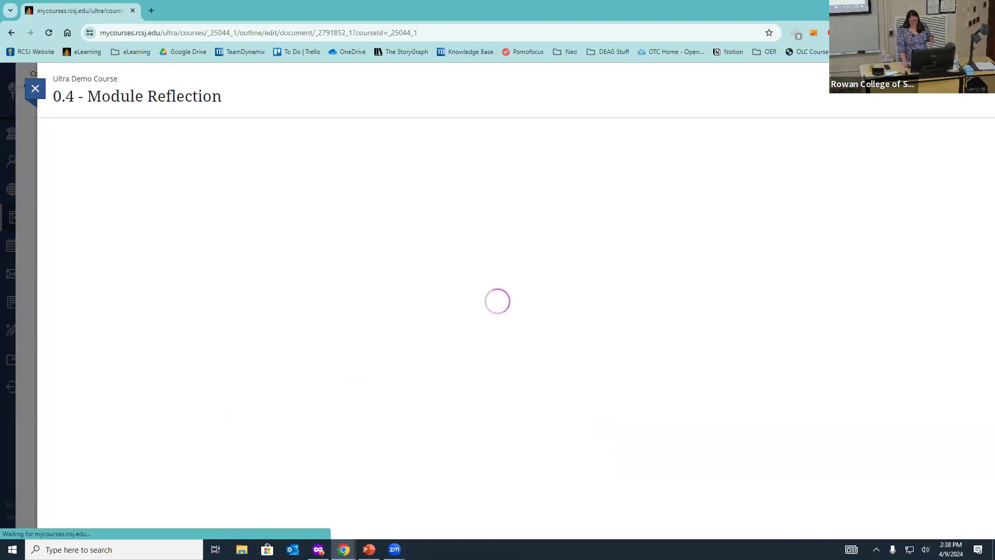
pyautogui.scroll(-2, 695, 322)
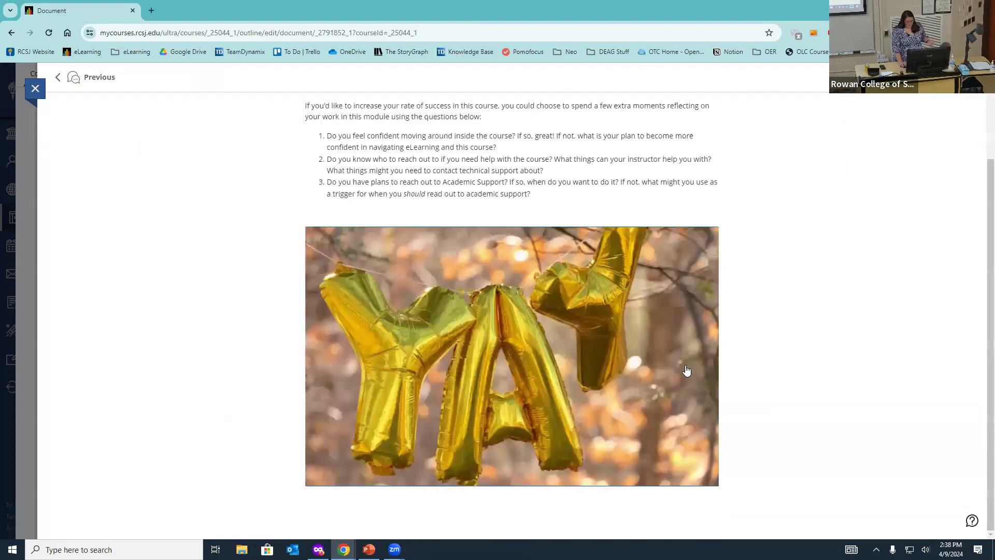
pyautogui.scroll(2, 691, 317)
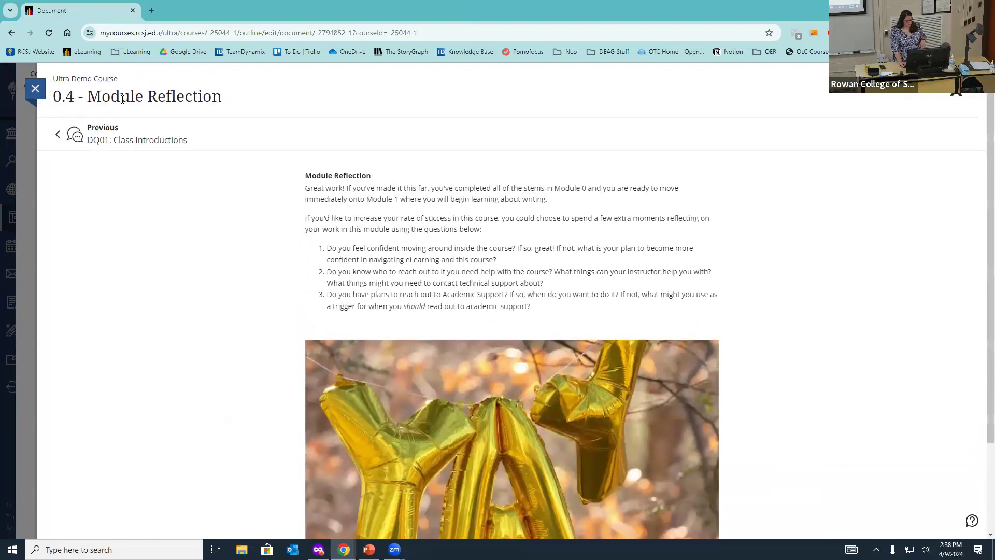
pyautogui.click(35, 89)
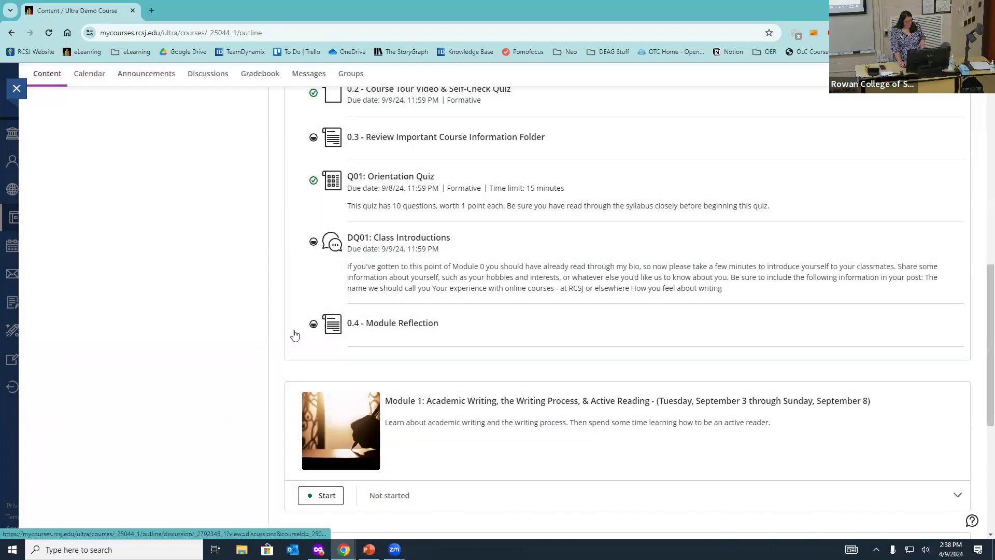
pyautogui.scroll(-1, 321, 322)
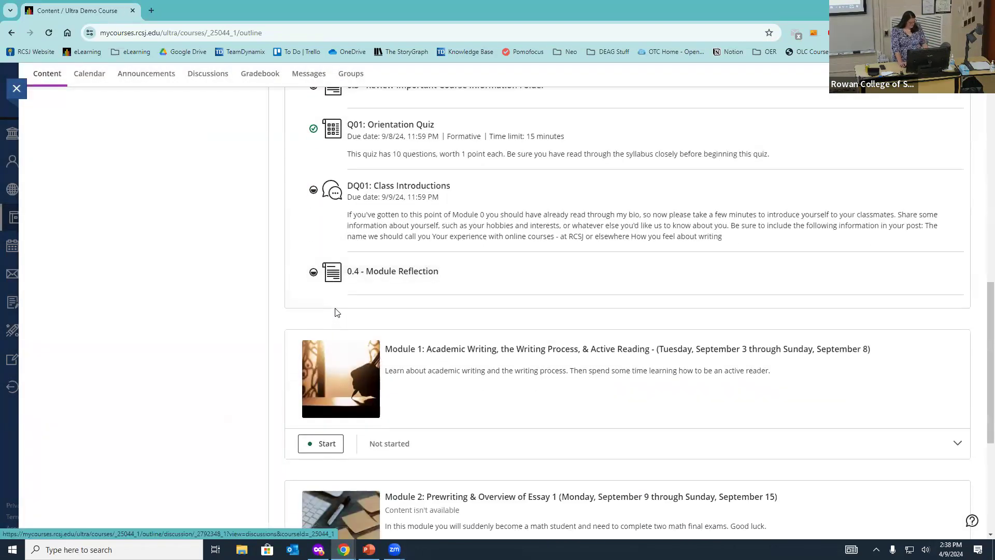
pyautogui.press('F5')
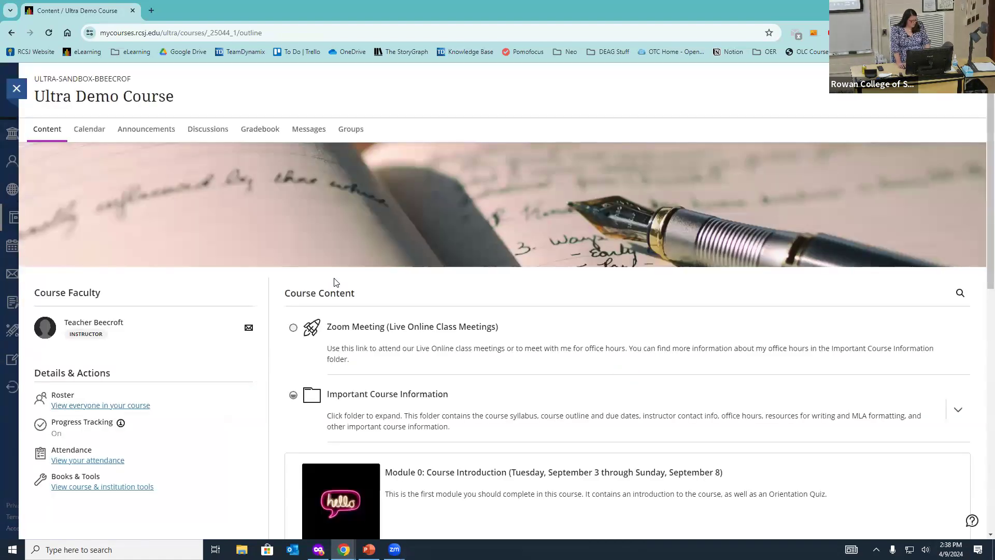
pyautogui.scroll(-8, 435, 254)
# Step: In Module 0, mark 0.3, DQ01: Class Introductions and 0.4 - Module Reflection complete, then collapse it
pyautogui.click(461, 157)
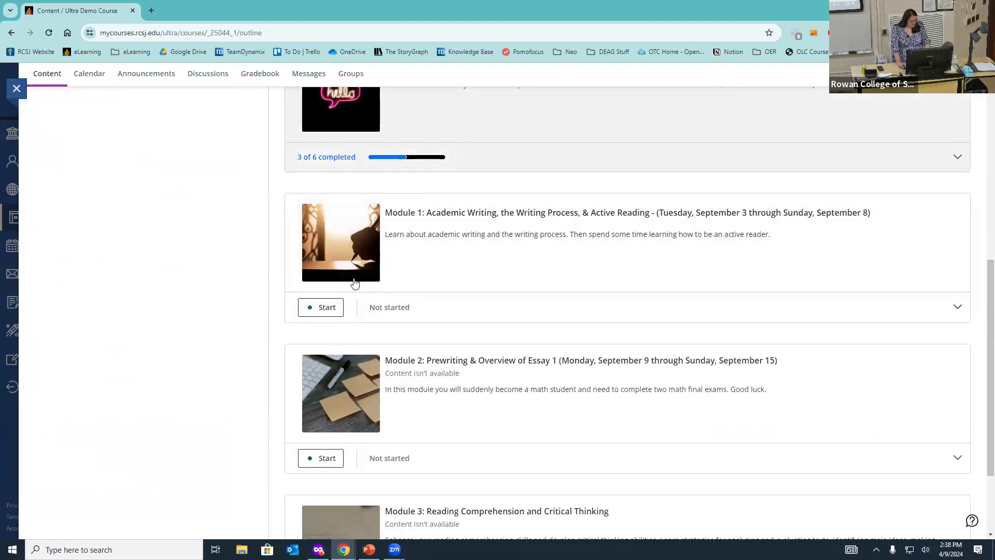
pyautogui.click(314, 293)
pyautogui.click(314, 397)
pyautogui.click(314, 479)
pyautogui.click(342, 158)
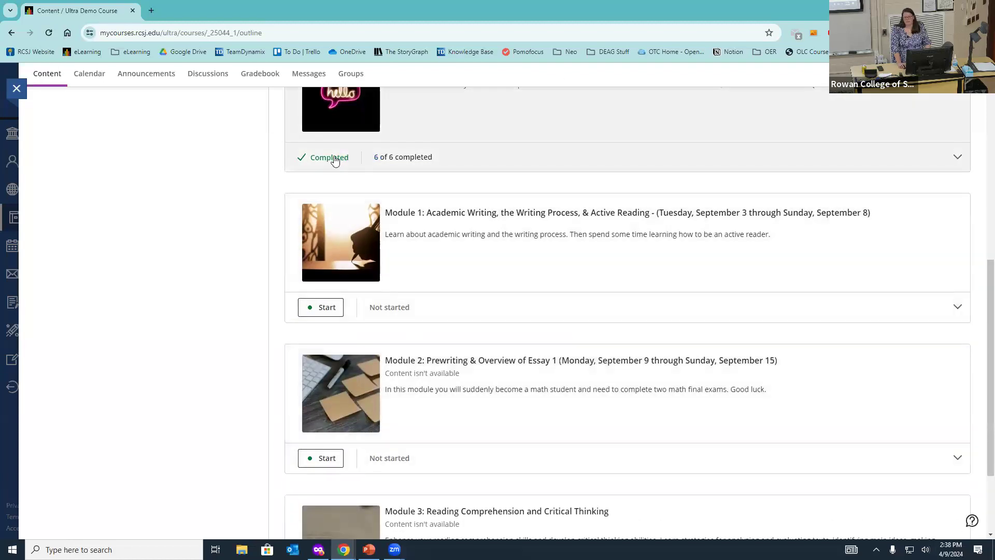
pyautogui.scroll(1, 622, 137)
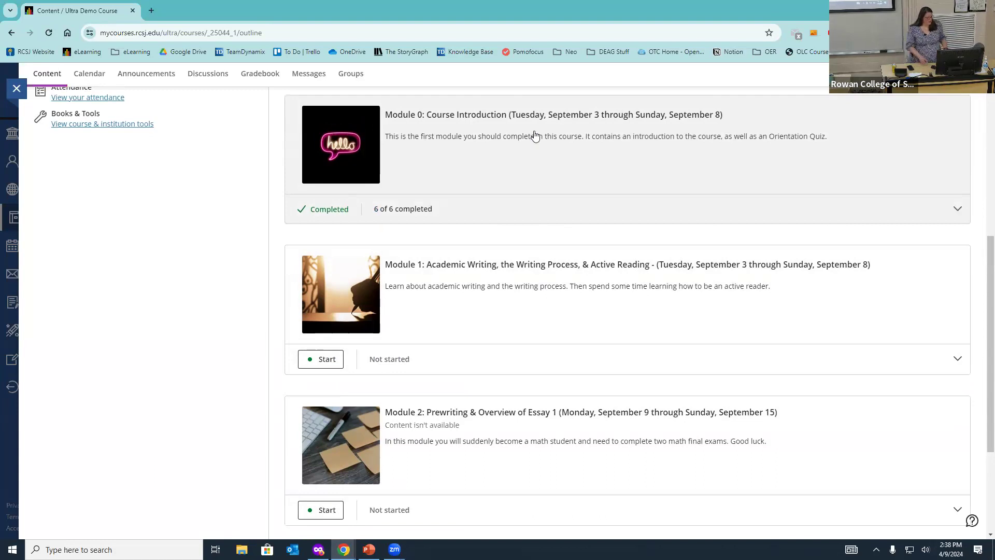
# Step: Expand Module 1 and check why items after 1.1 The Writing Process show 'Content isn't available'
pyautogui.scroll(-2, 536, 155)
pyautogui.click(516, 180)
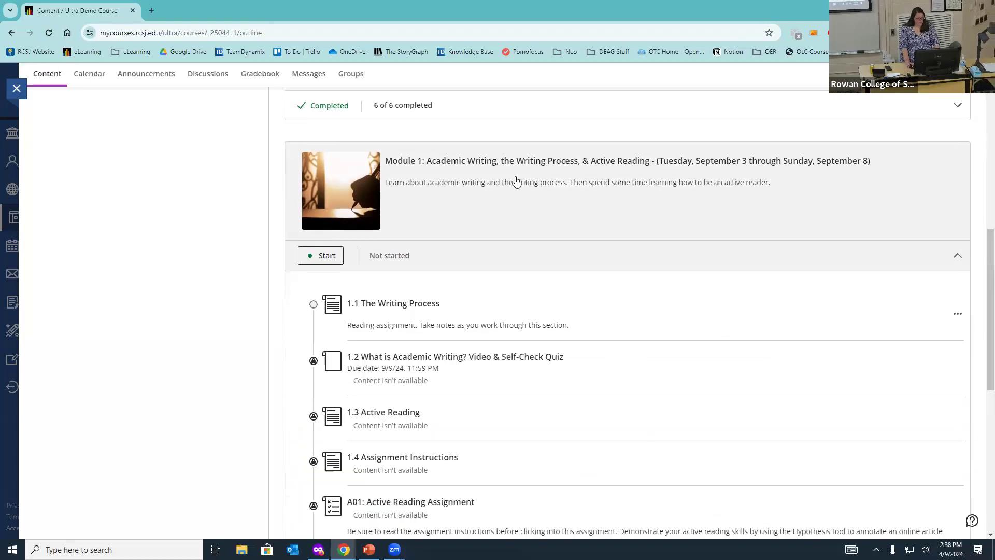
pyautogui.scroll(-1, 527, 133)
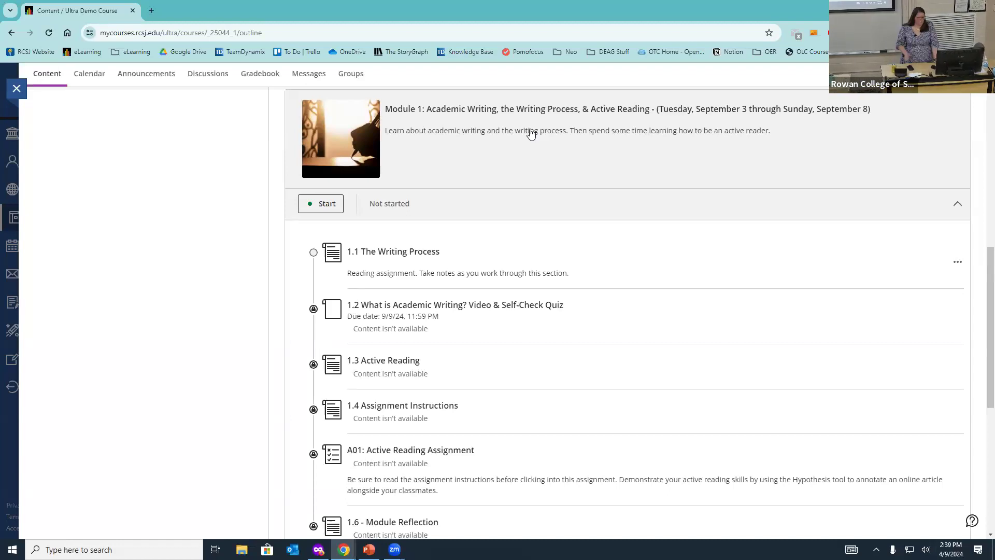
pyautogui.moveTo(388, 325)
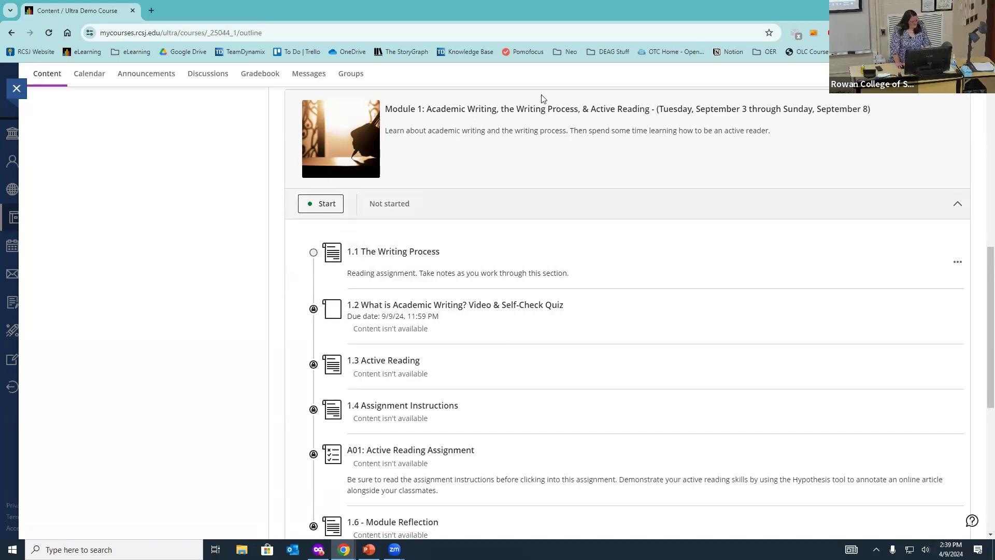
pyautogui.scroll(5, 482, 238)
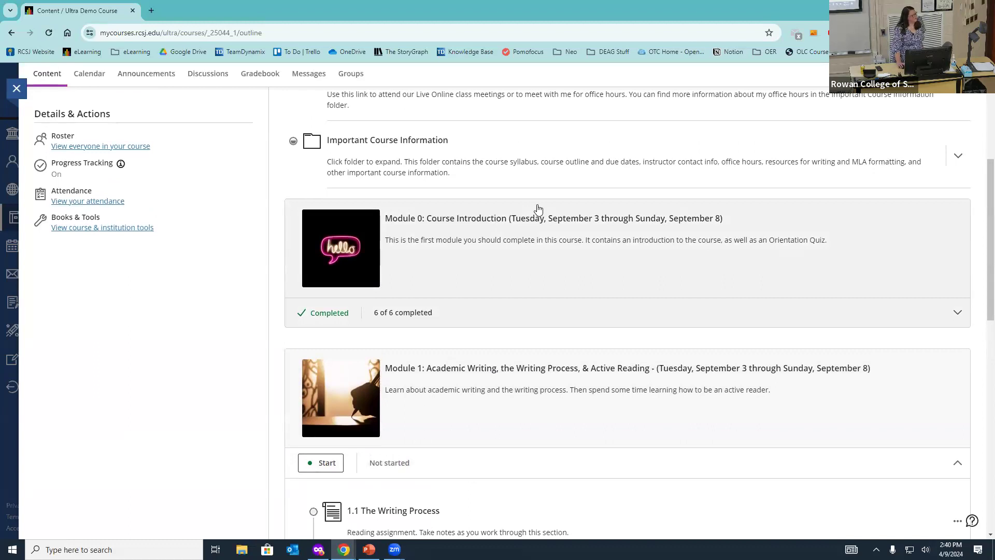
# Step: Mark 0.1 Welcome to the Course, 0.3 and DQ01 Class Introductions as not complete
pyautogui.click(538, 209)
pyautogui.scroll(-2, 518, 271)
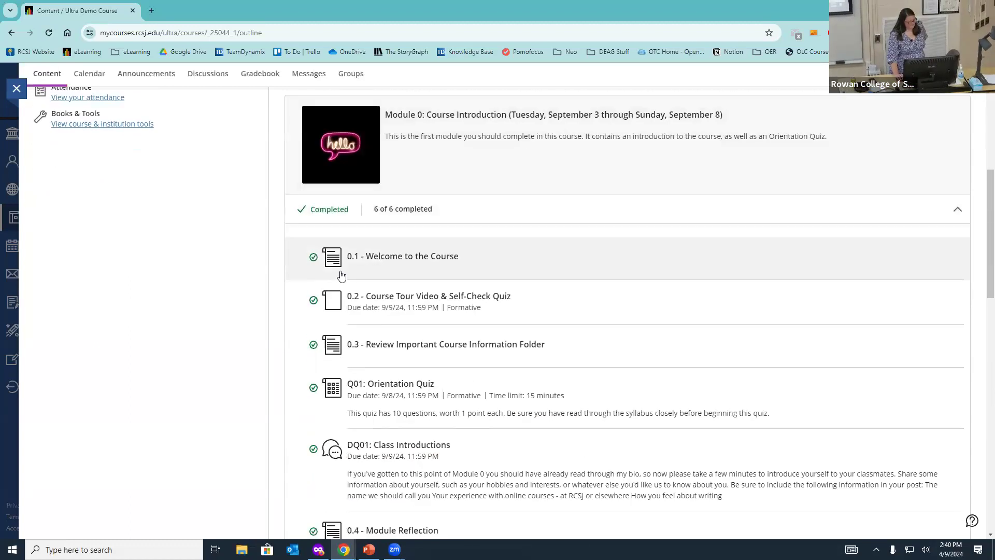
pyautogui.click(315, 257)
pyautogui.scroll(-2, 314, 257)
pyautogui.click(313, 240)
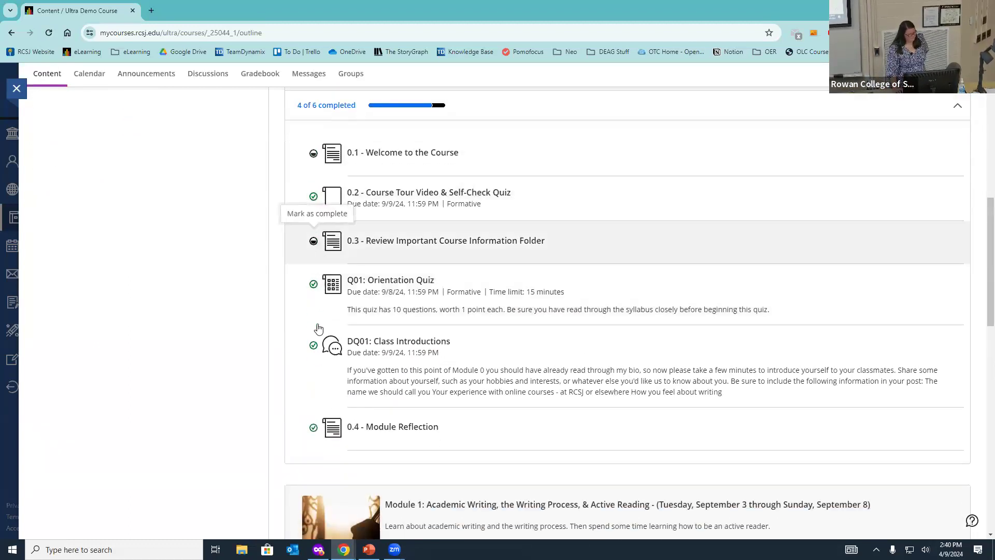
pyautogui.click(313, 346)
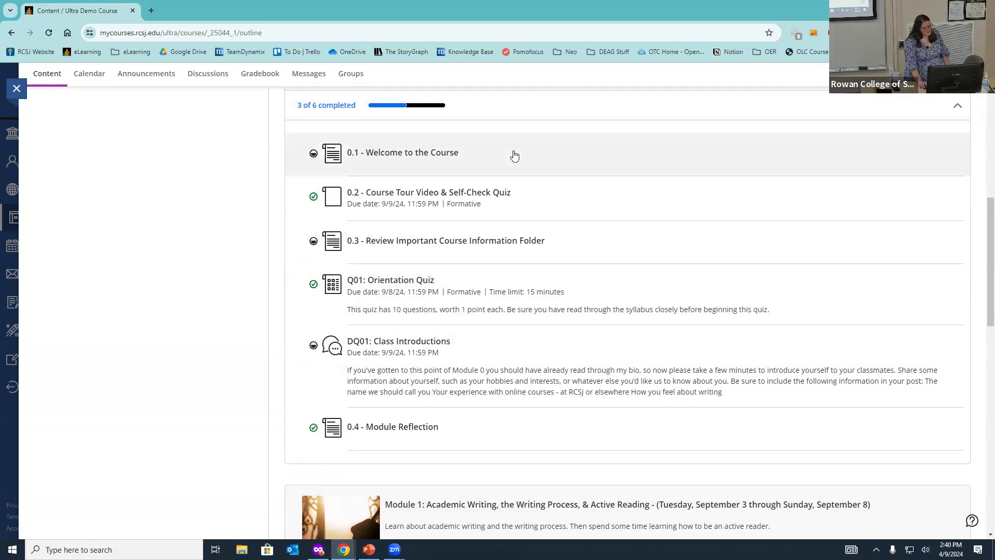
pyautogui.scroll(1, 506, 129)
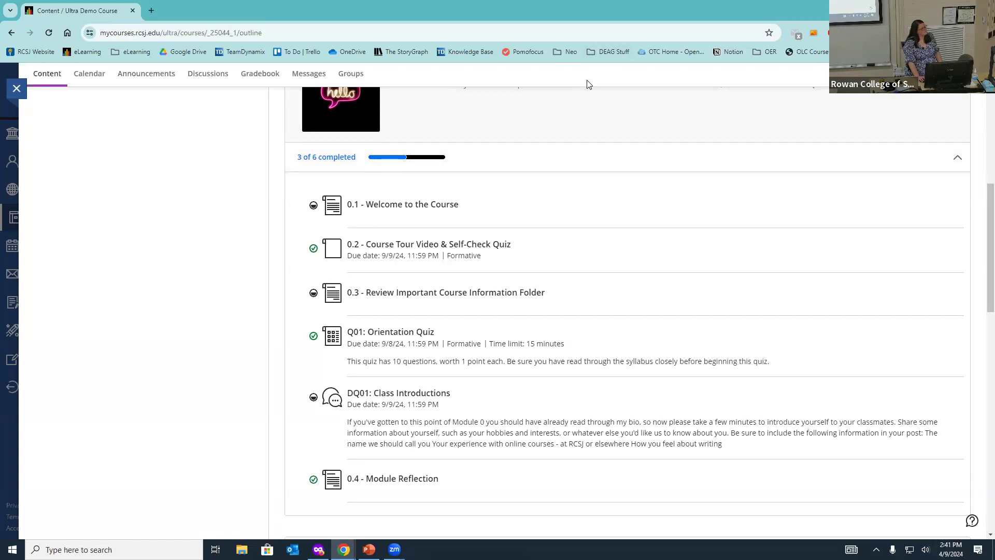
pyautogui.scroll(-7, 469, 118)
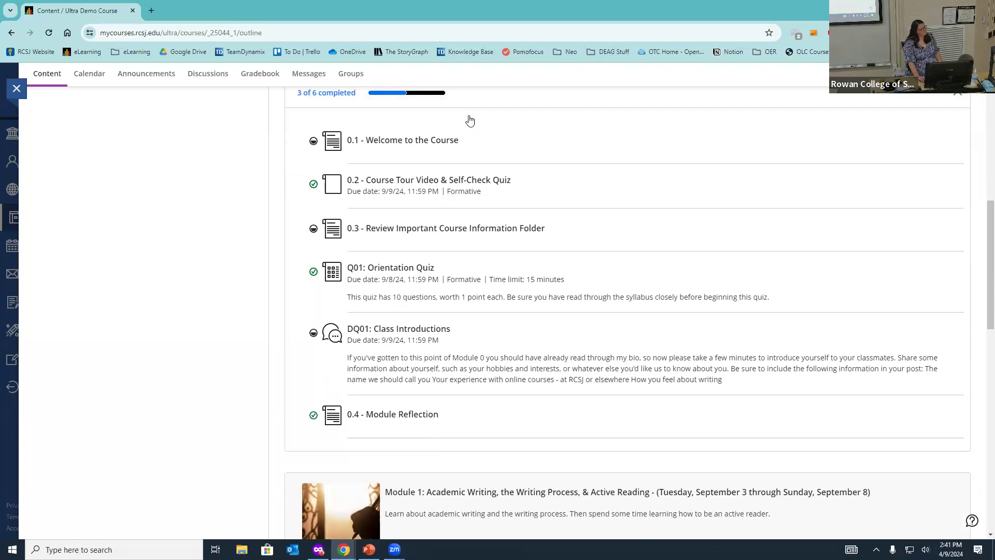
pyautogui.scroll(-2, 459, 126)
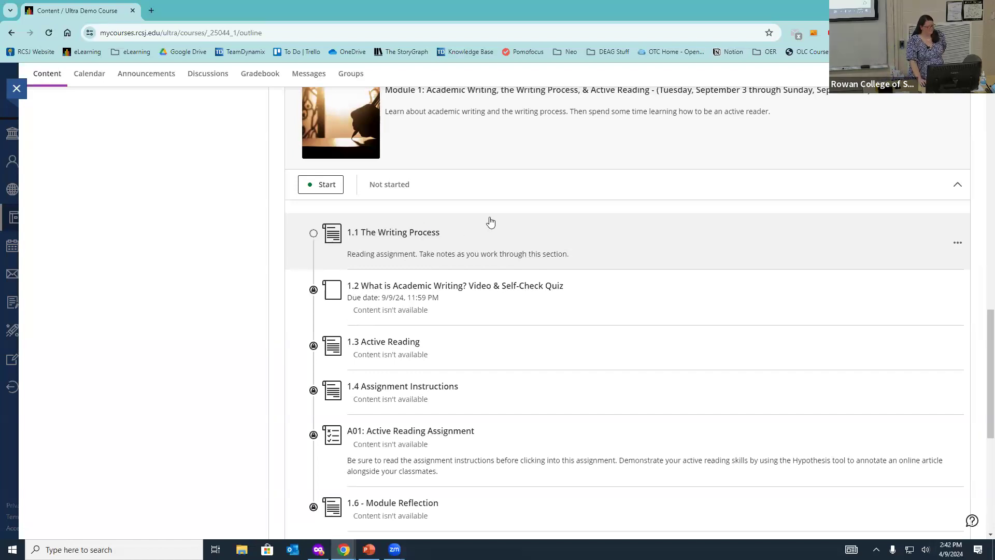
# Step: Collapse Module 1's items and check Module 2's availability message
pyautogui.scroll(1, 502, 246)
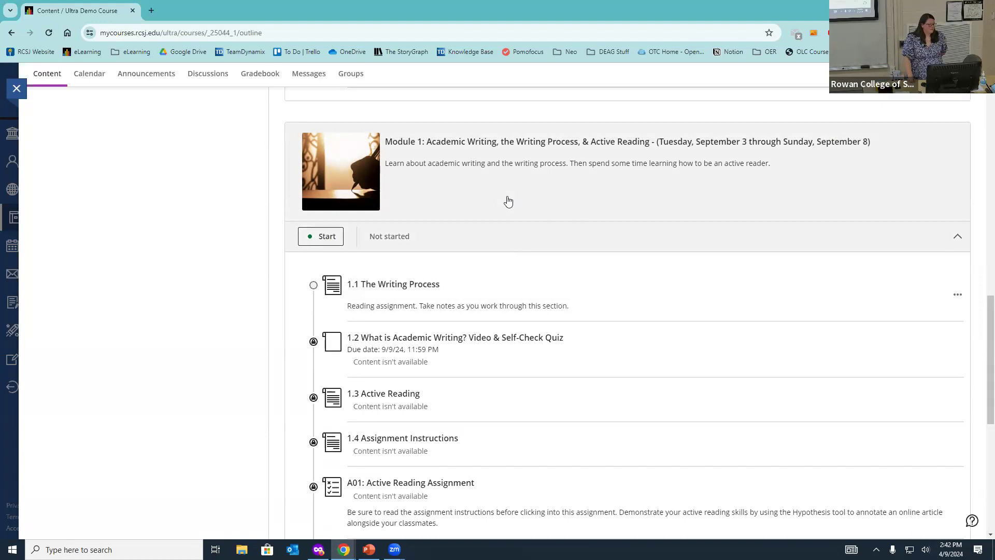
pyautogui.click(511, 197)
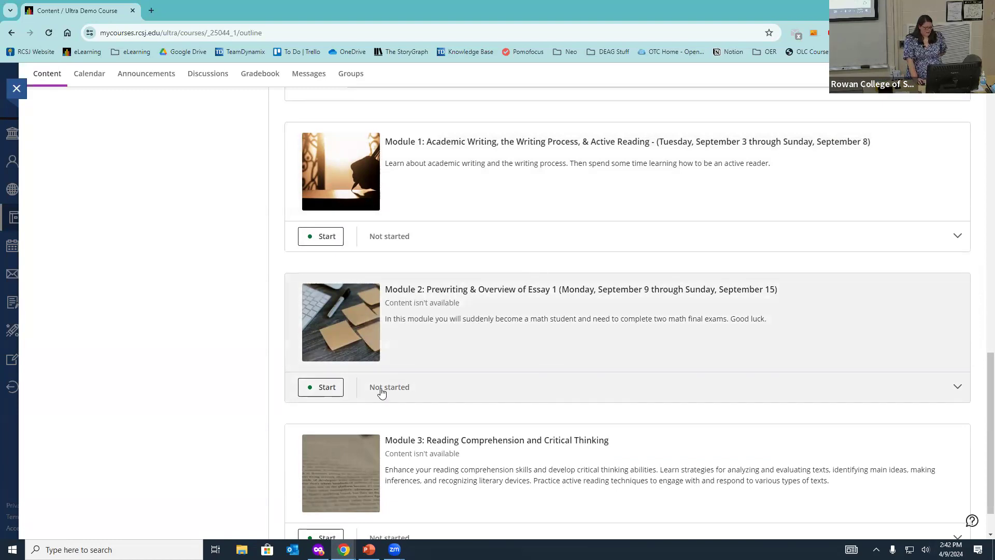
pyautogui.moveTo(423, 306)
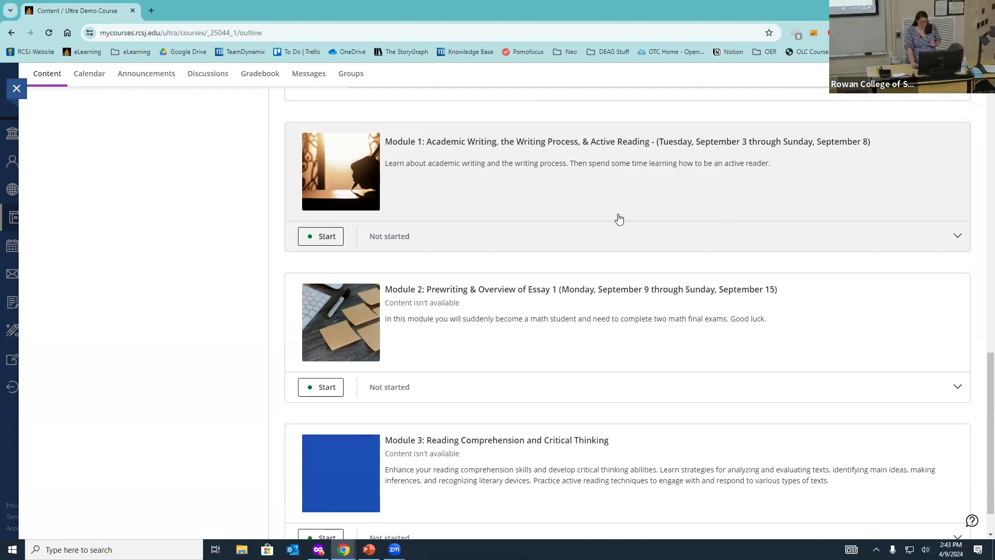
pyautogui.scroll(4, 485, 278)
pyautogui.scroll(7, 486, 280)
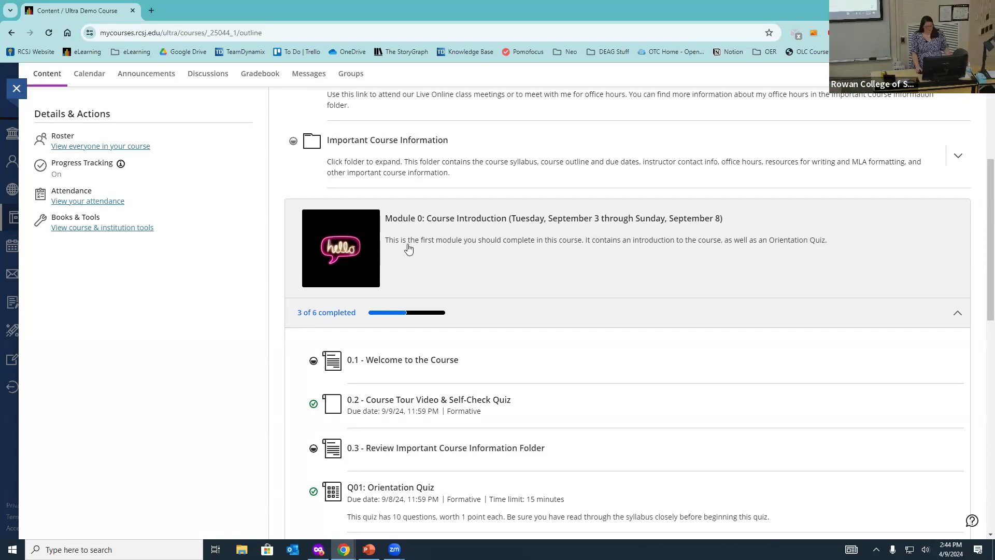
# Step: Collapse Module 0, return to the top of the outline, and minimise the browser window
pyautogui.click(448, 243)
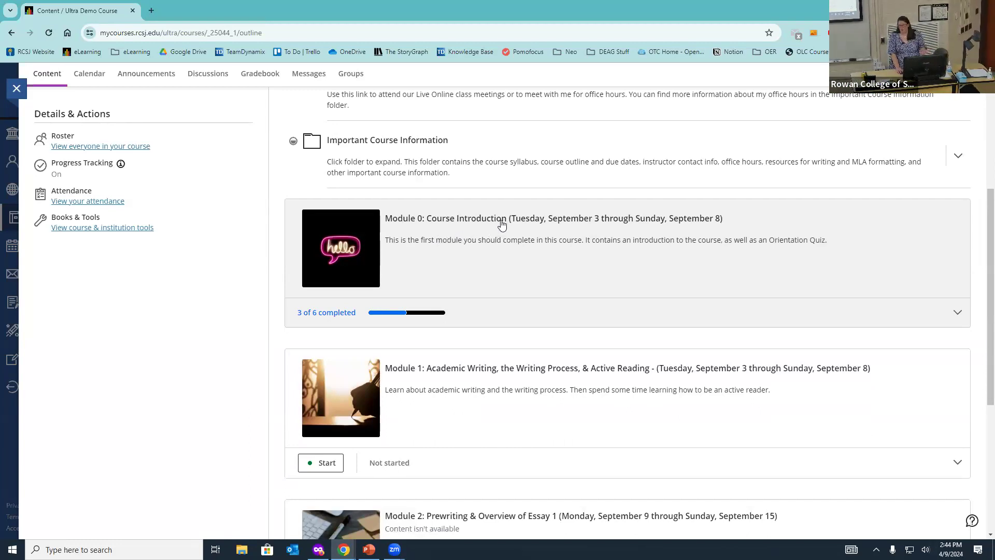
pyautogui.scroll(-2, 515, 237)
pyautogui.scroll(3, 322, 344)
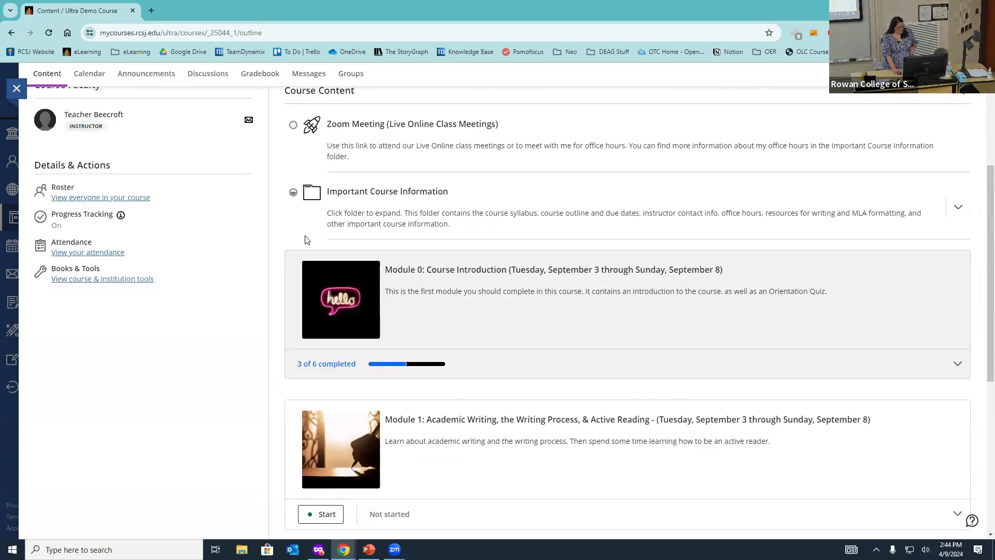
pyautogui.scroll(4, 540, 249)
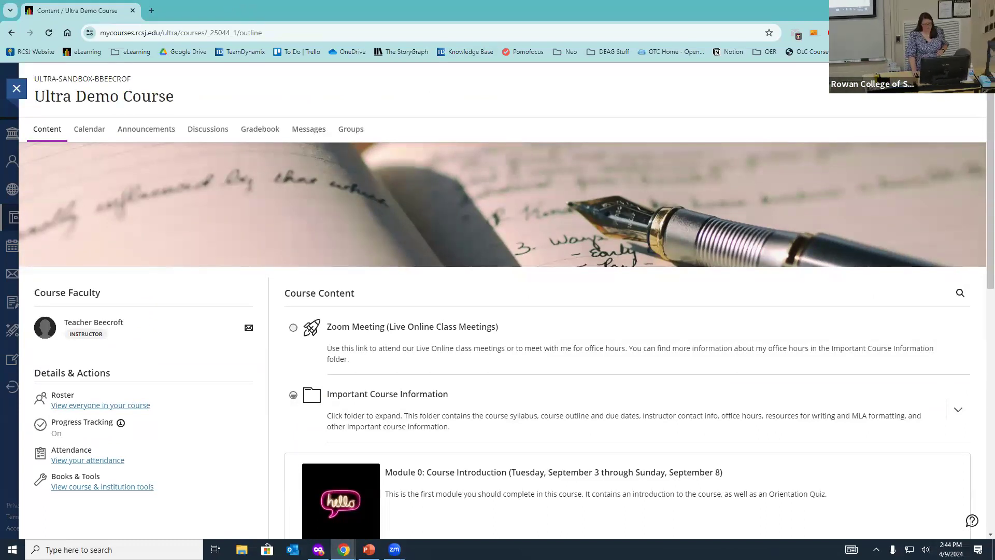
pyautogui.click(934, 10)
# Step: Restore the Ultra Demo Course window and expand the Important Course Information folder
pyautogui.moveTo(344, 550)
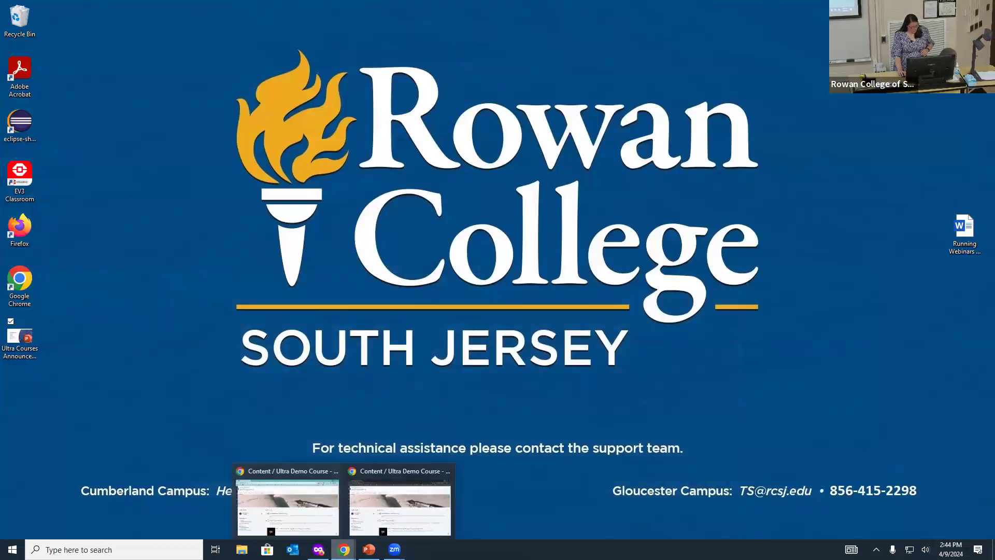
pyautogui.click(378, 529)
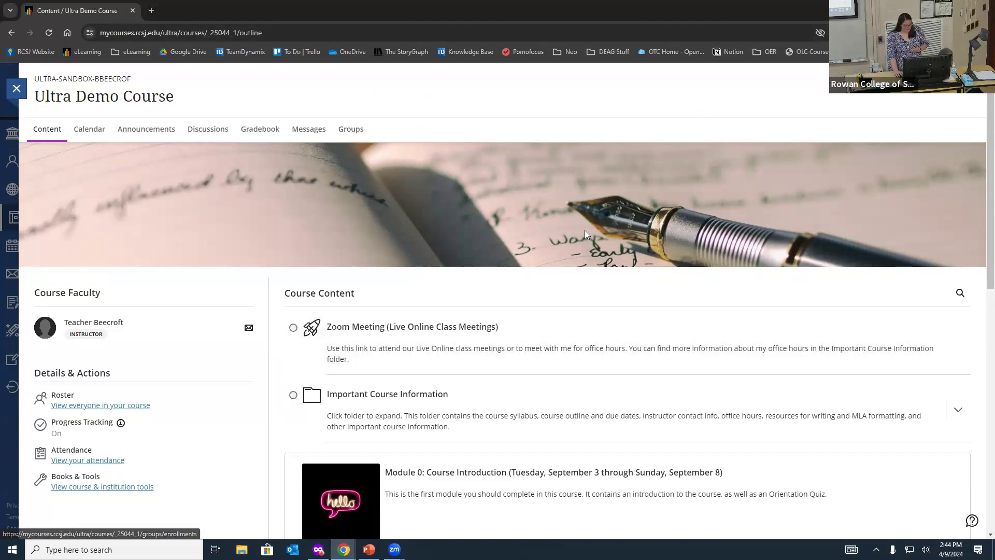
pyautogui.scroll(-2, 528, 300)
pyautogui.click(541, 325)
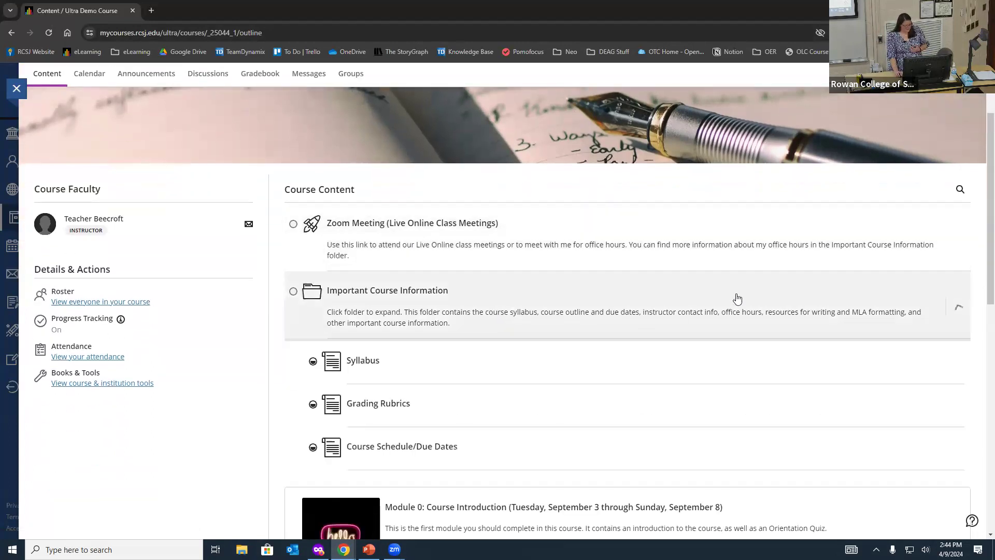
pyautogui.scroll(-3, 616, 284)
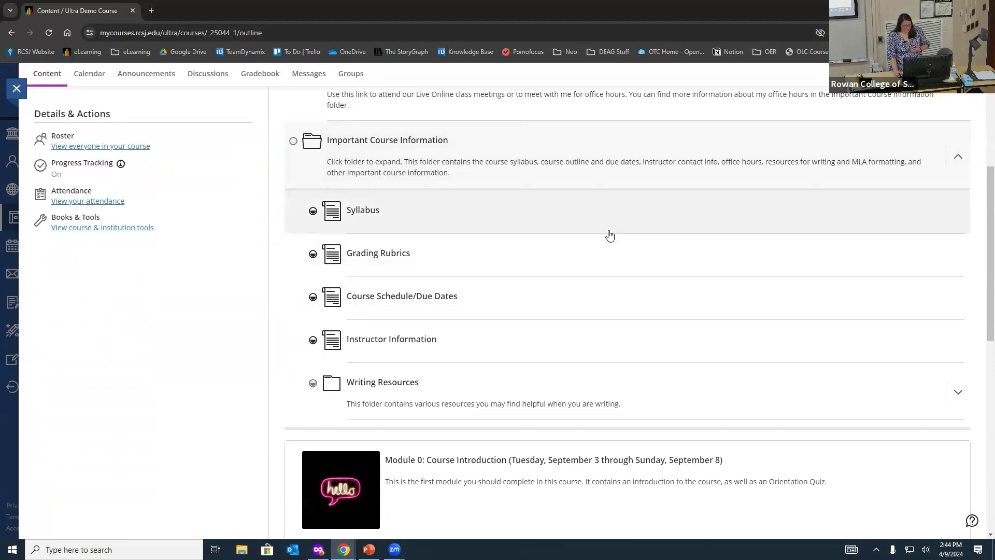
pyautogui.scroll(5, 609, 235)
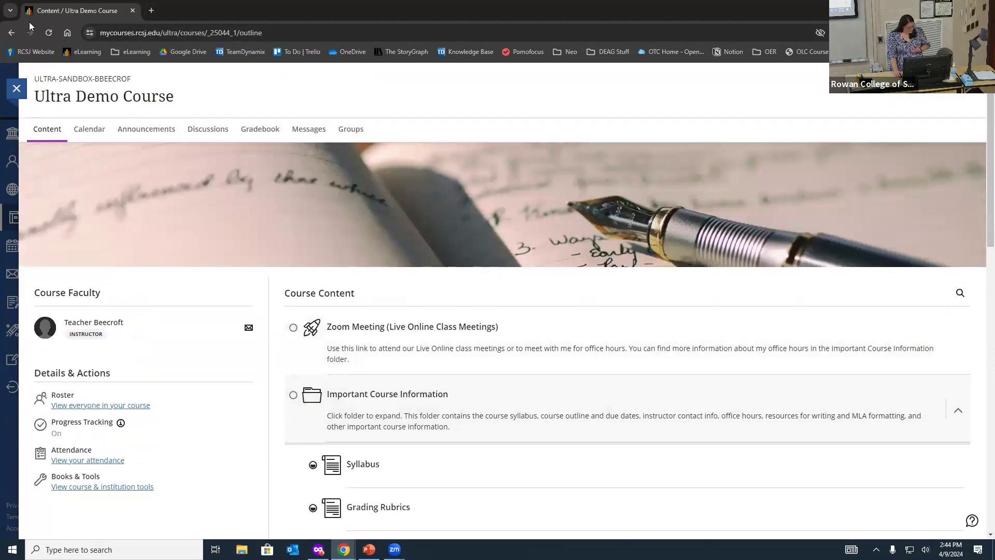
# Step: Reload the course page and close the course to return to Courses
pyautogui.click(49, 33)
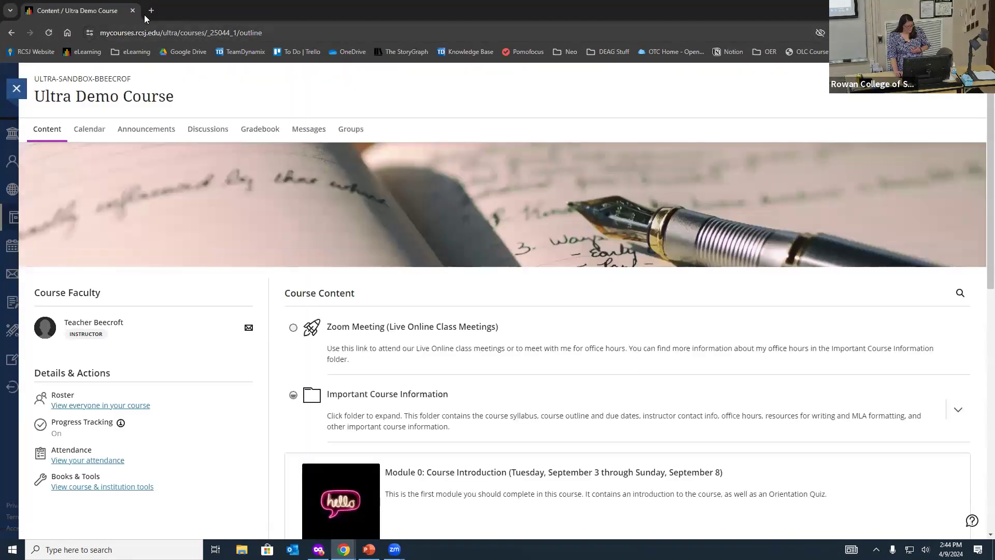
pyautogui.scroll(-1, 161, 410)
pyautogui.scroll(1, 161, 410)
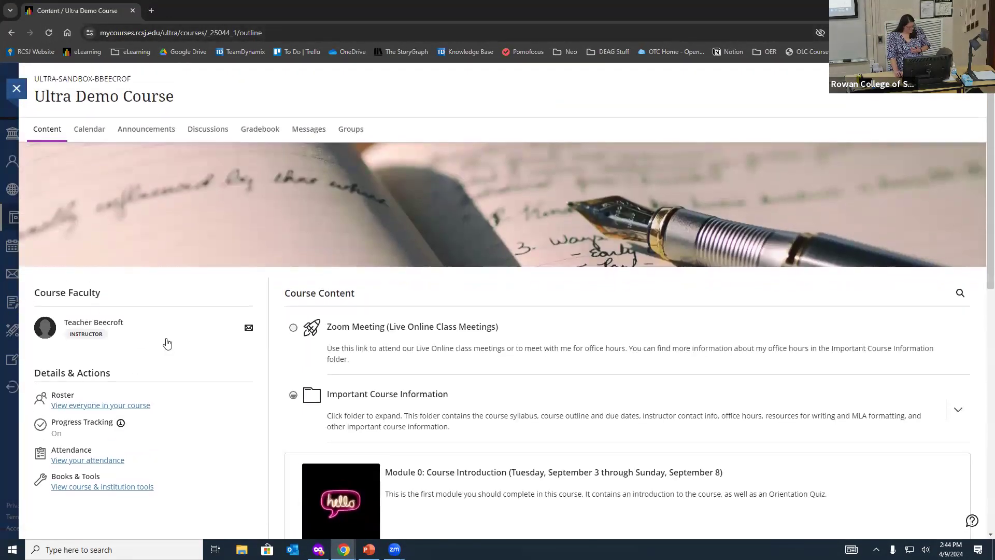
pyautogui.click(12, 93)
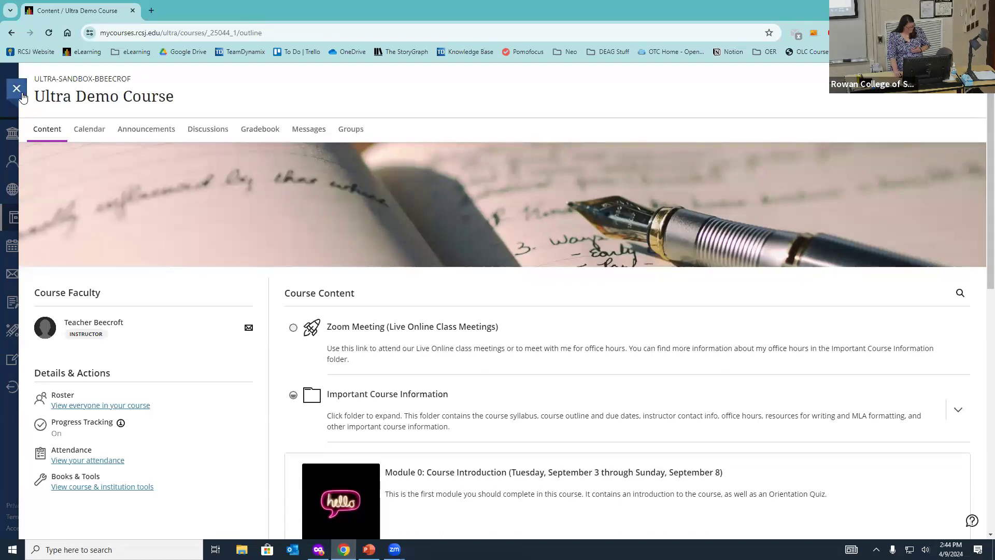
# Step: Sign out and go to the Gloucester Blackboard login page from the saved eLearning links
pyautogui.click(22, 96)
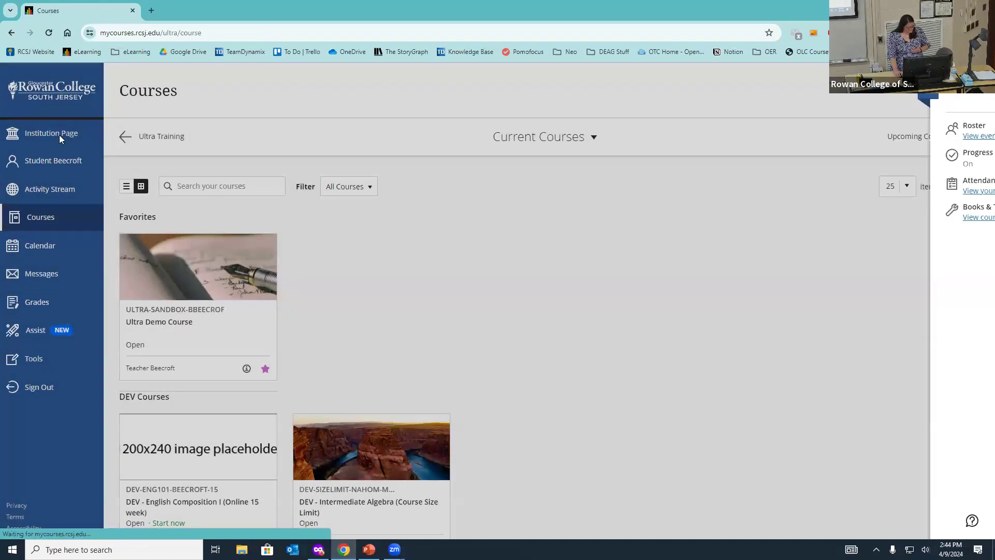
pyautogui.click(48, 389)
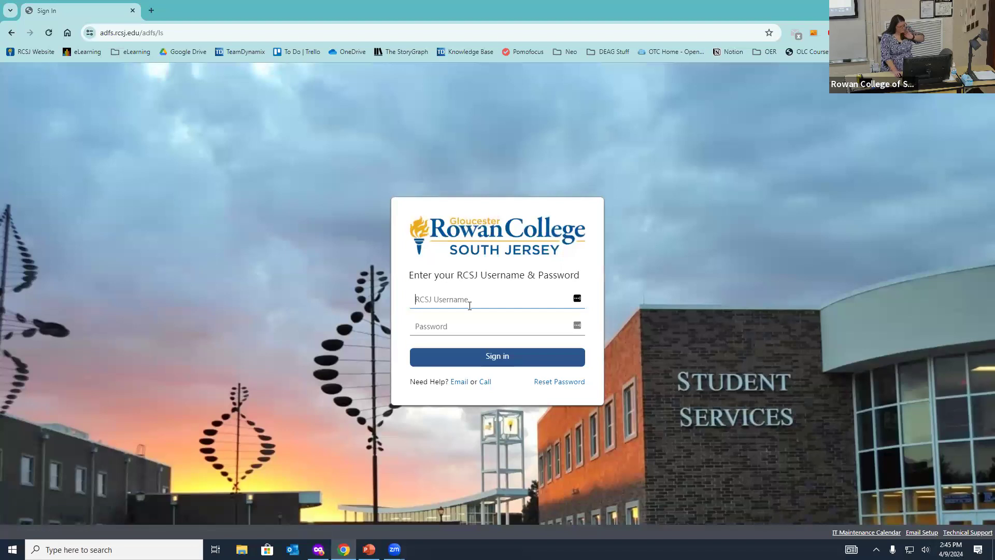
pyautogui.click(130, 53)
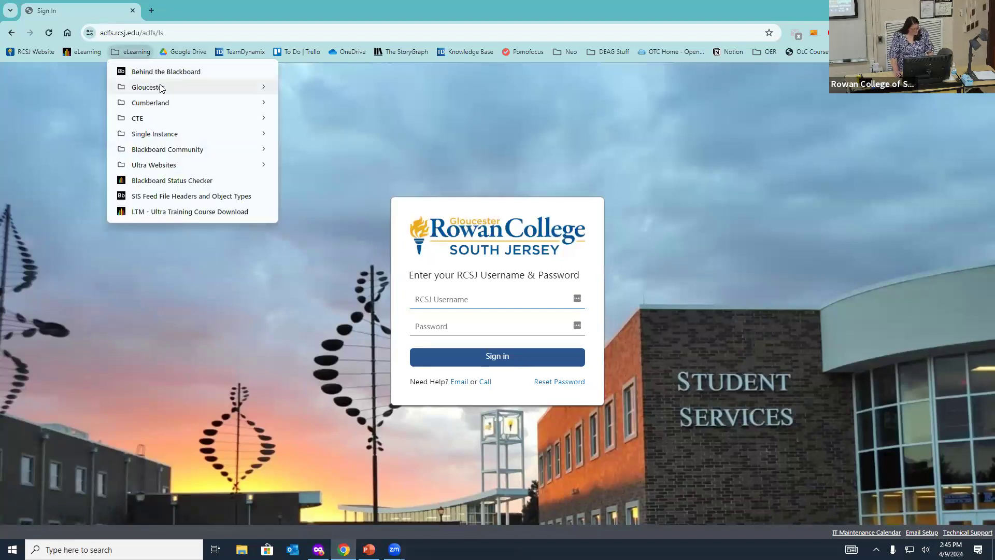
pyautogui.moveTo(161, 88)
pyautogui.click(295, 89)
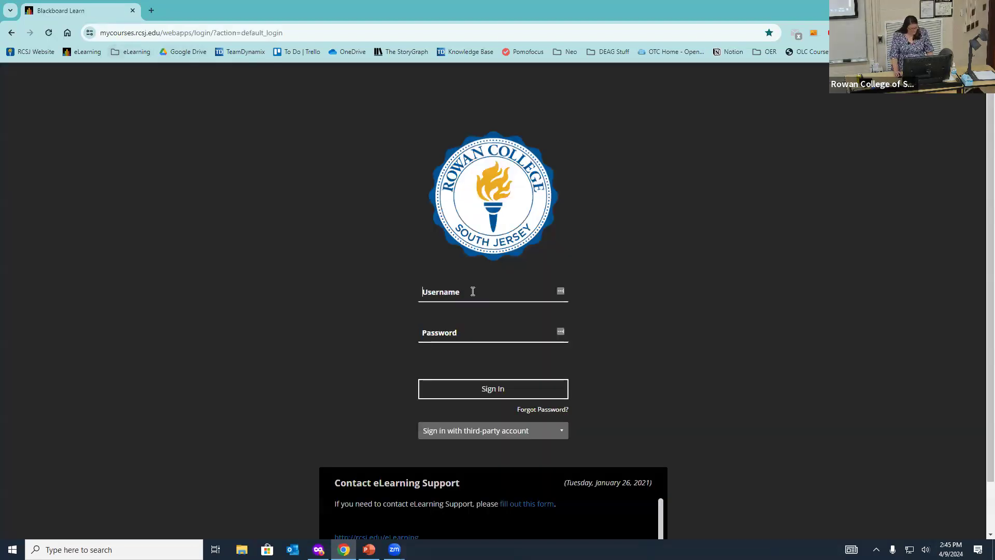
# Step: Sign in with the teacher demo account username and its password
pyautogui.write('bblstudent')
pyautogui.press('Tab')
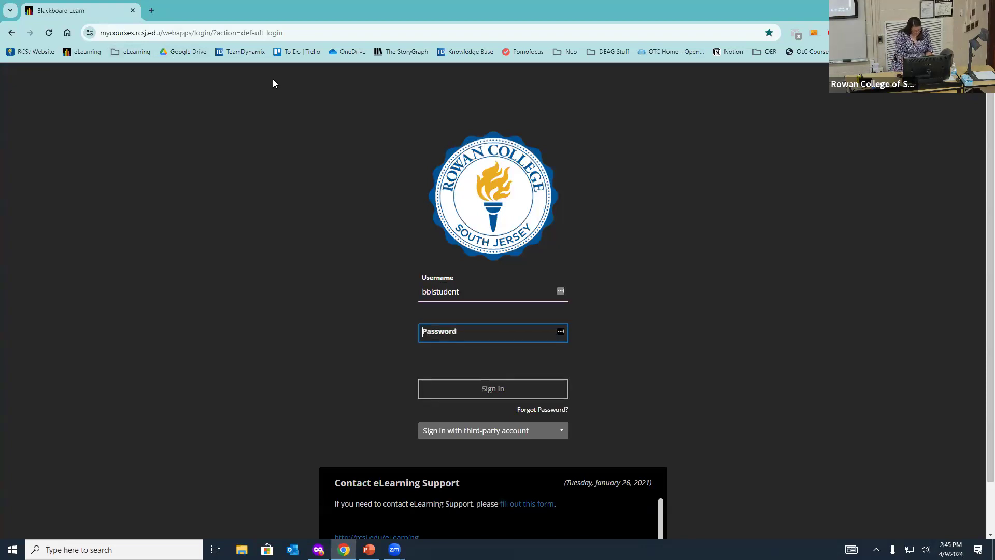
pyautogui.click(505, 298)
pyautogui.write('beecrof')
pyautogui.press('Tab')
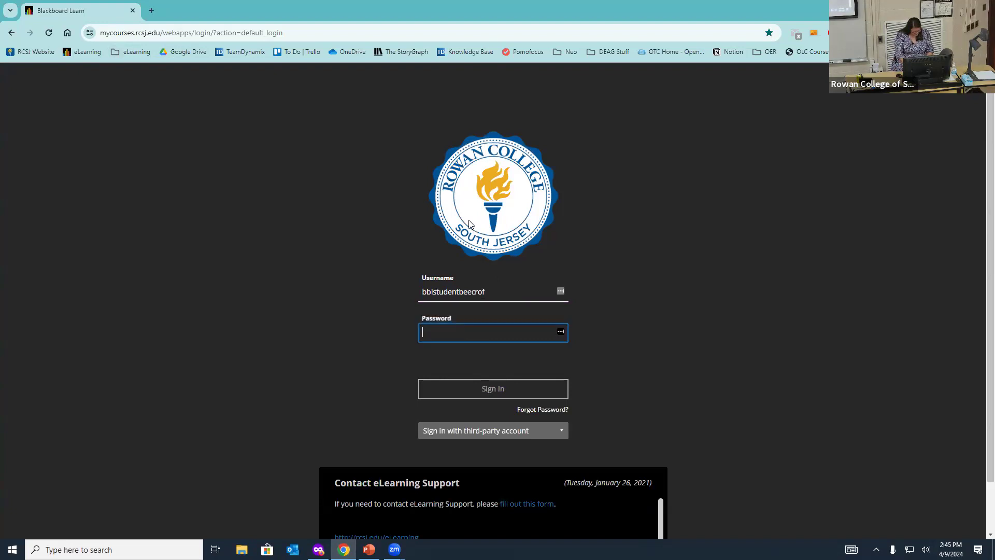
pyautogui.click(505, 293)
pyautogui.write('t')
pyautogui.click(498, 331)
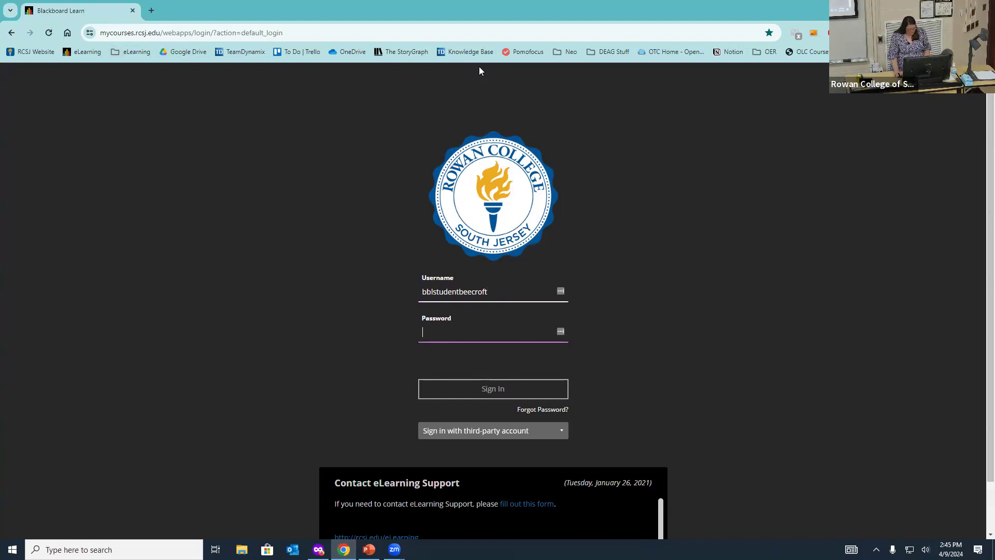
pyautogui.moveTo(460, 292); pyautogui.dragTo(437, 299)
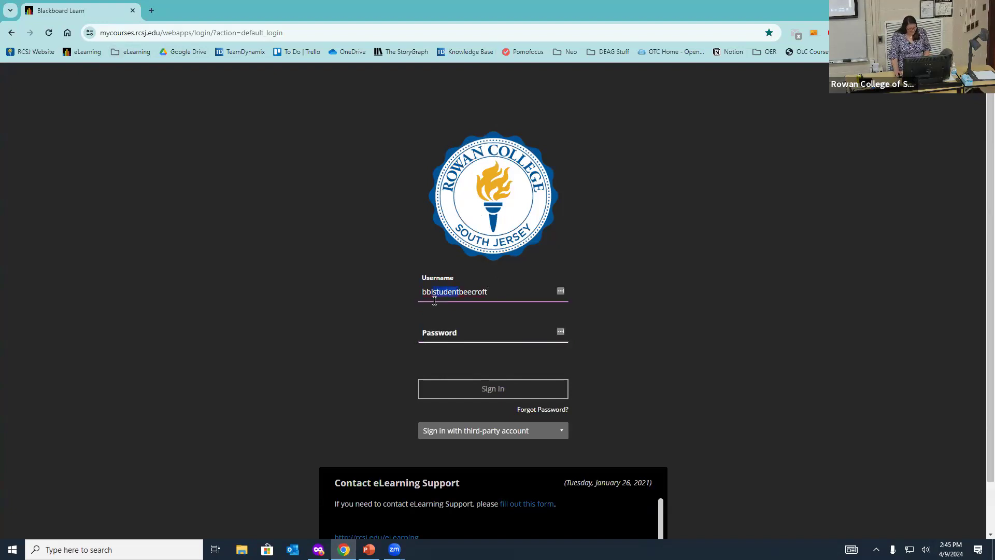
pyautogui.write('teacher')
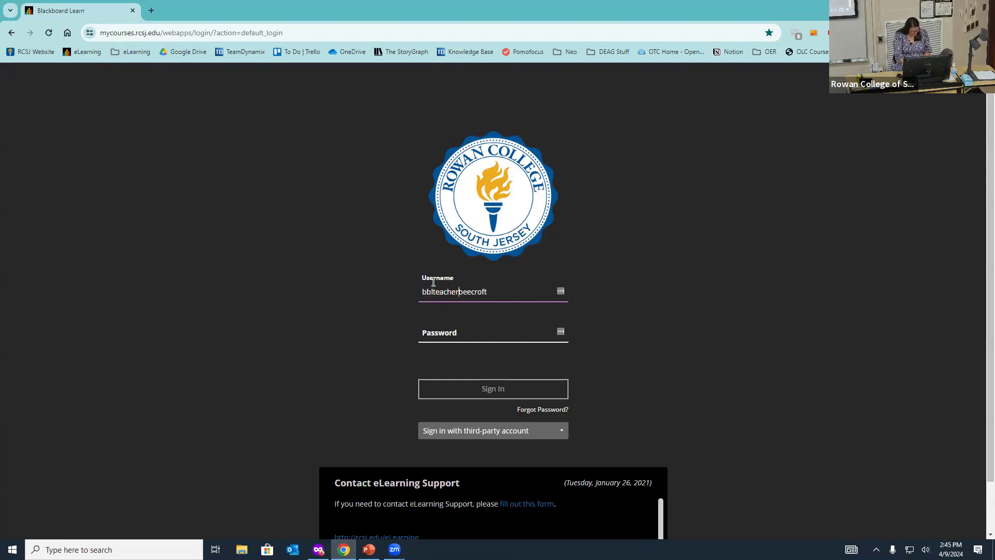
pyautogui.click(443, 328)
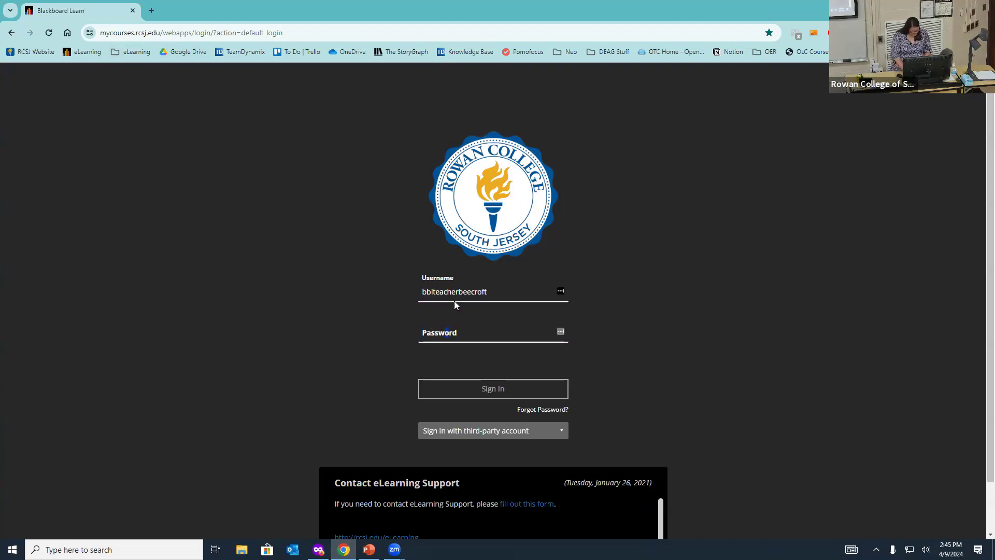
pyautogui.write('••••••')
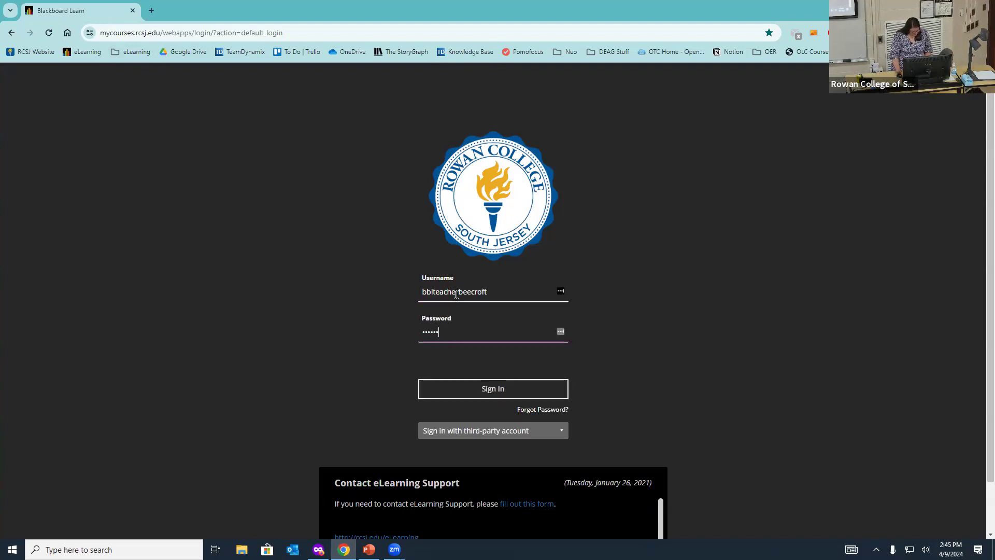
pyautogui.press('Return')
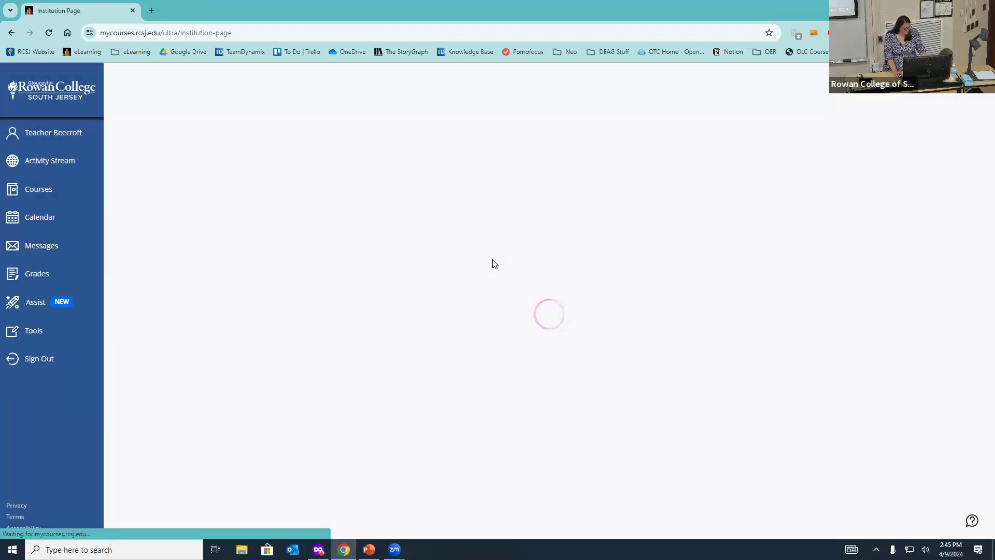
# Step: Open the Ultra Demo Course from the Courses list and browse its content outline
pyautogui.click(40, 217)
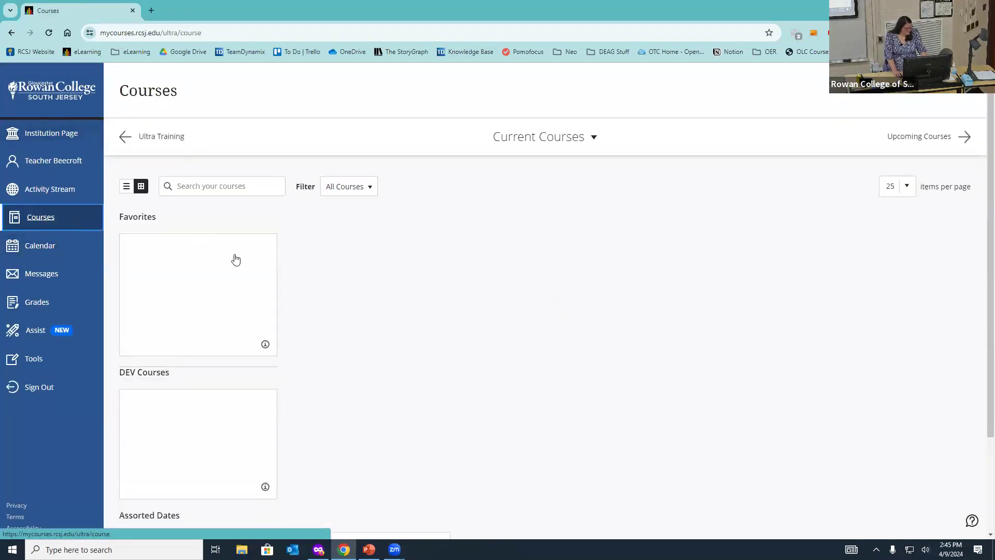
pyautogui.click(226, 304)
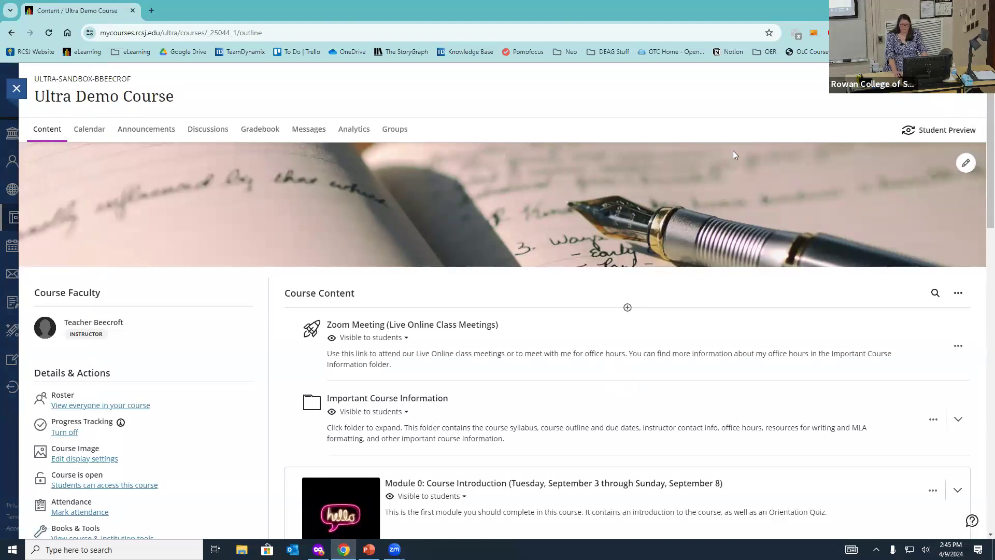
pyautogui.scroll(-1, 621, 202)
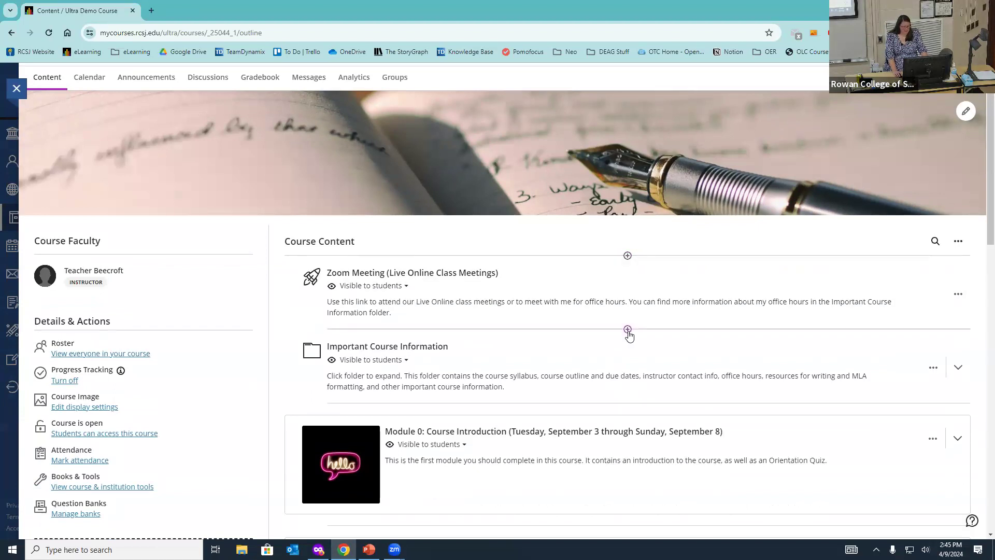
pyautogui.scroll(-3, 628, 311)
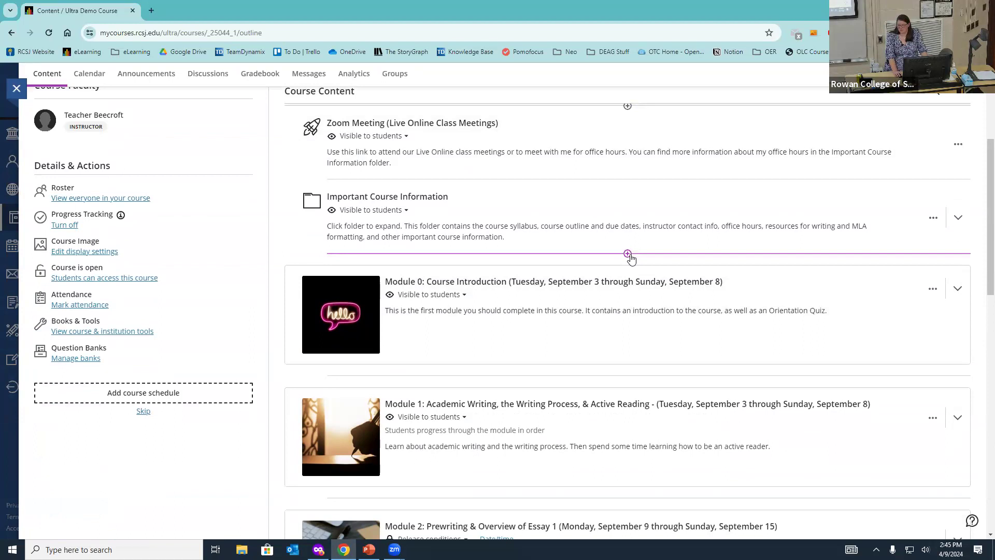
pyautogui.scroll(4, 631, 254)
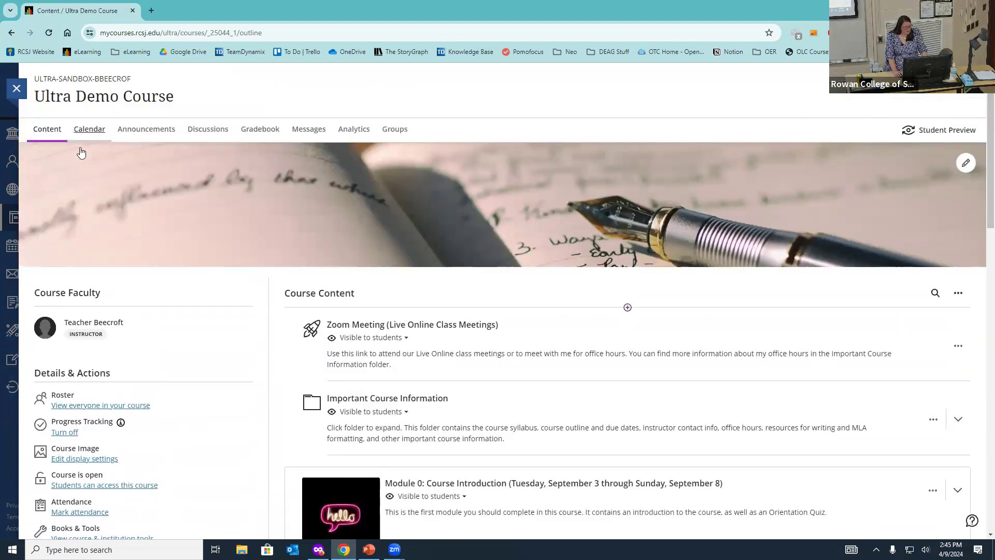
pyautogui.scroll(-2, 124, 341)
pyautogui.moveTo(121, 318)
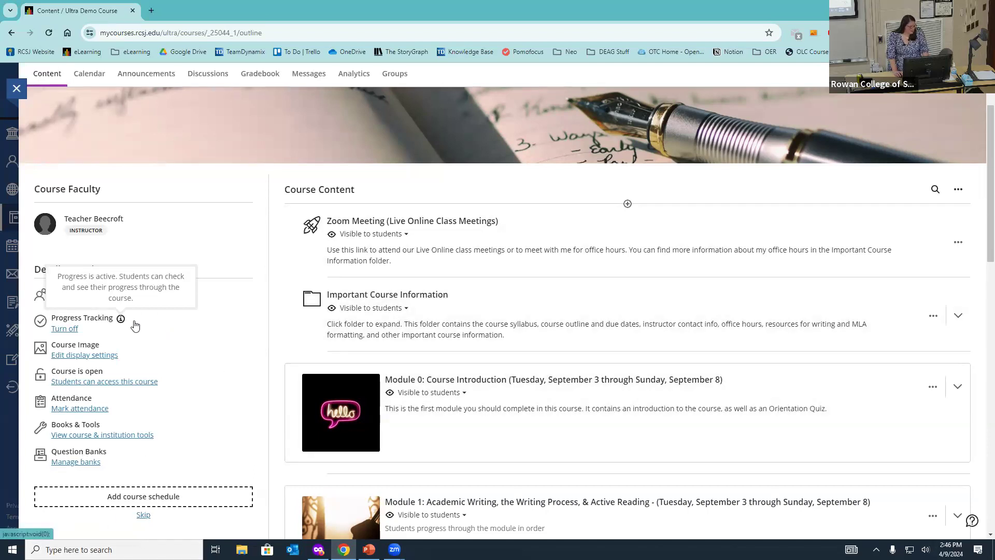
# Step: Check Progress Tracking details, then show the add-content options after Zoom Meeting
pyautogui.click(66, 329)
pyautogui.click(502, 193)
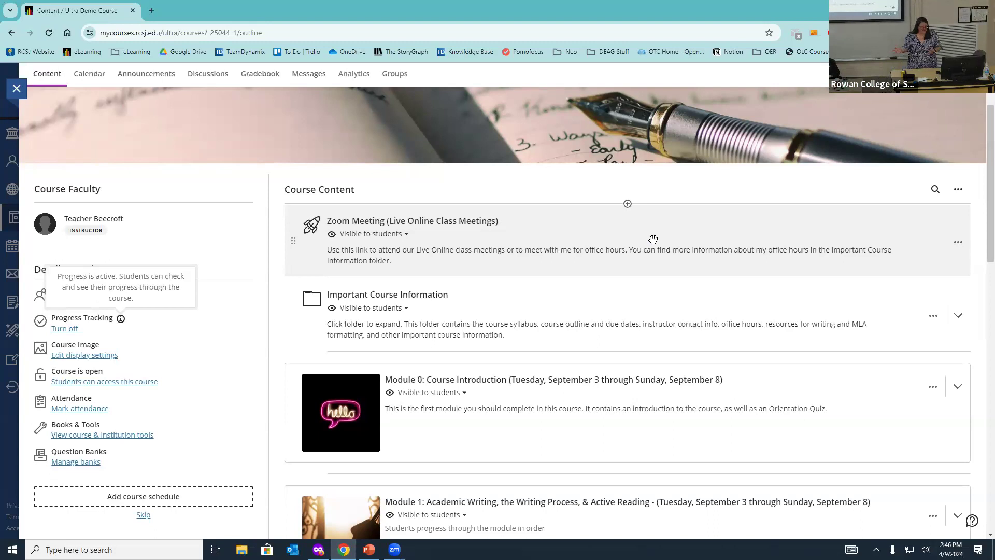
pyautogui.scroll(-2, 654, 240)
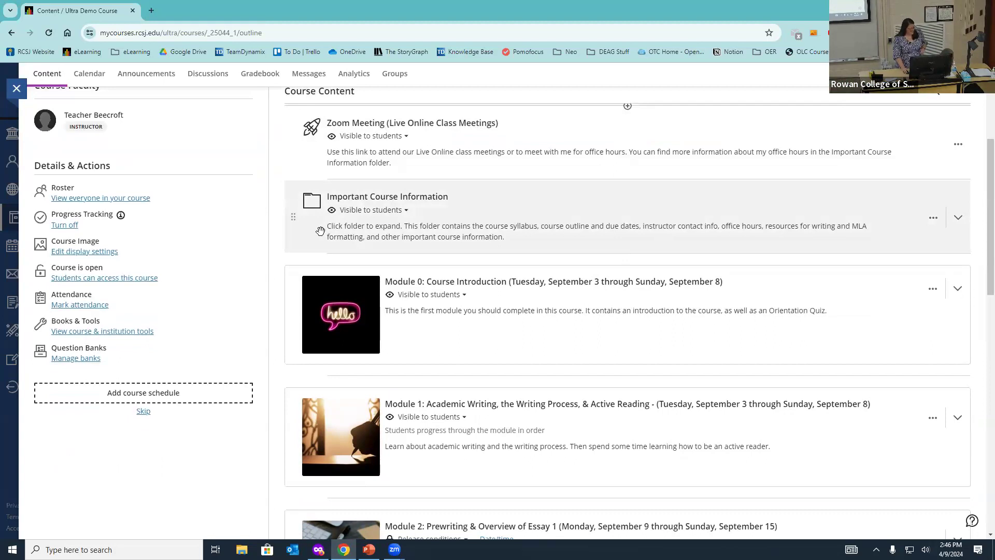
pyautogui.scroll(3, 656, 236)
pyautogui.scroll(-3, 535, 281)
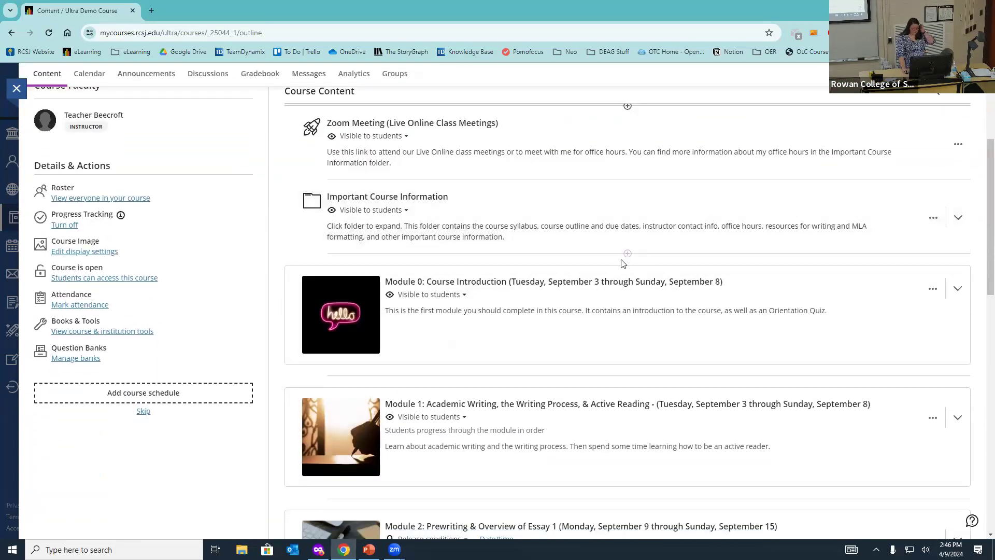
pyautogui.click(628, 179)
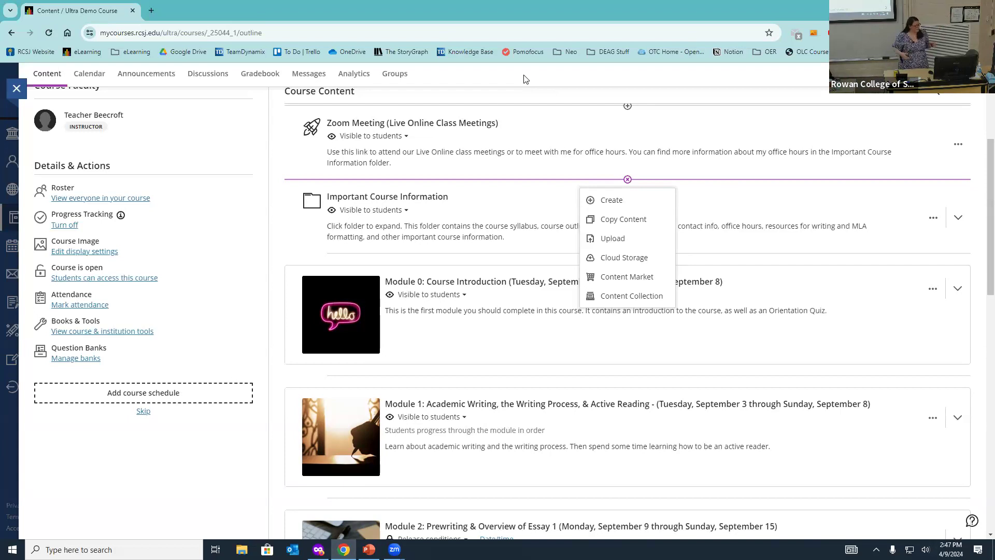
# Step: Browse the Content Market, try launching the Cengage Tool, and close its error page
pyautogui.click(624, 278)
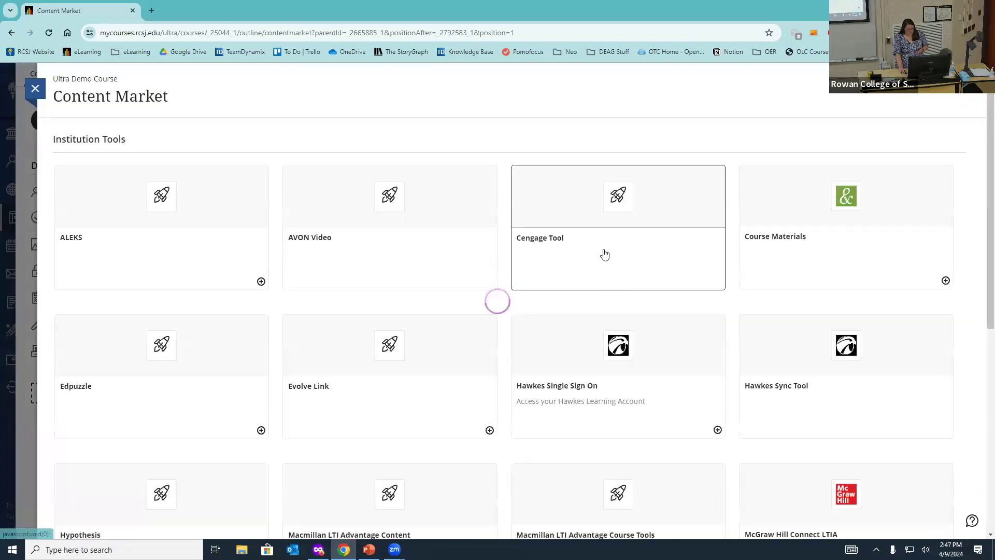
pyautogui.scroll(-3, 255, 229)
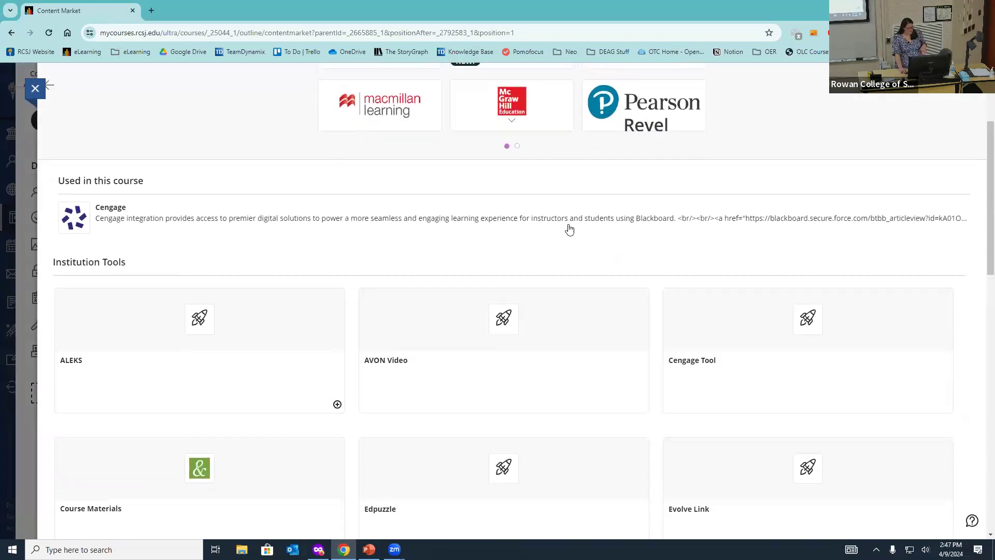
pyautogui.scroll(-3, 720, 331)
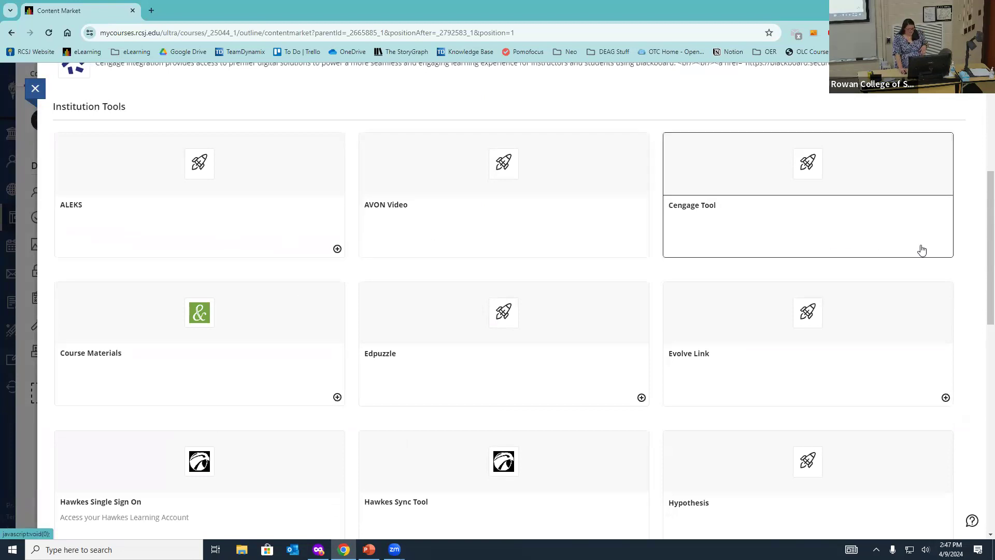
pyautogui.click(863, 226)
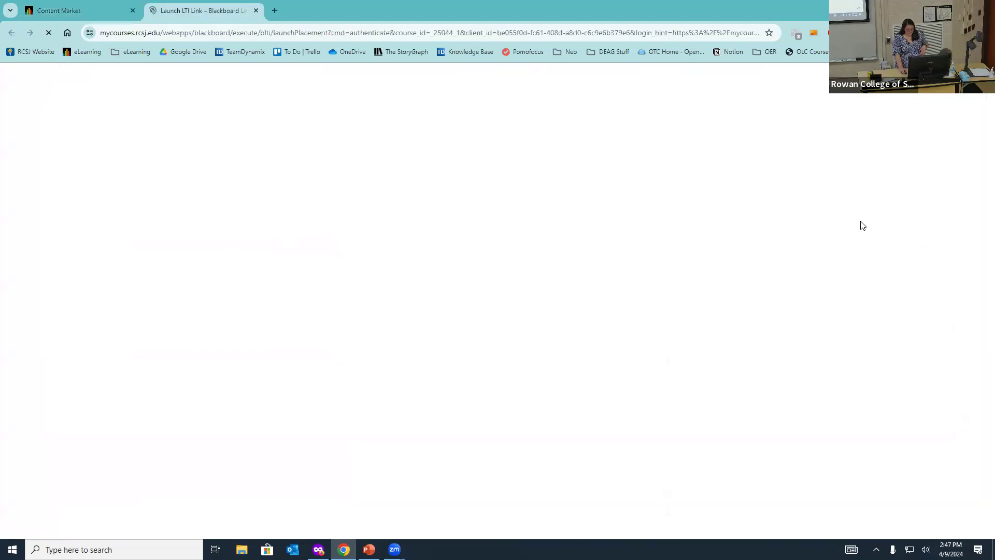
pyautogui.click(256, 10)
pyautogui.scroll(4, 260, 138)
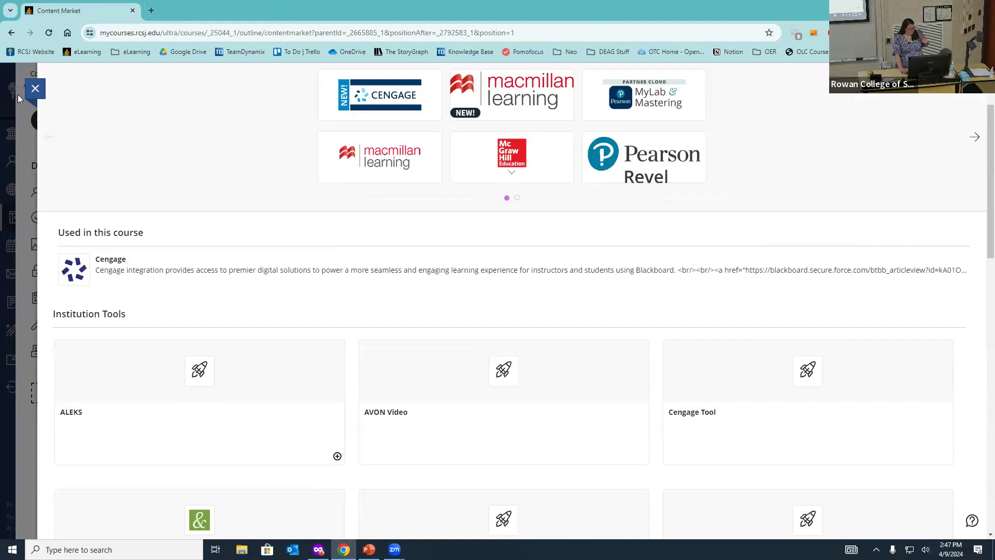
# Step: Expand Module 1 to view its items, then collapse it again
pyautogui.scroll(-7, 582, 269)
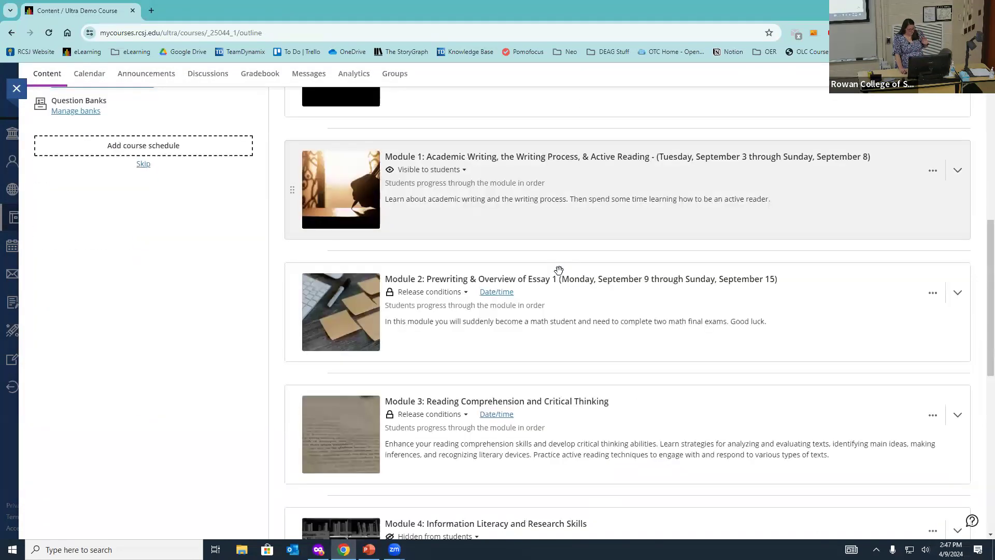
pyautogui.scroll(4, 590, 268)
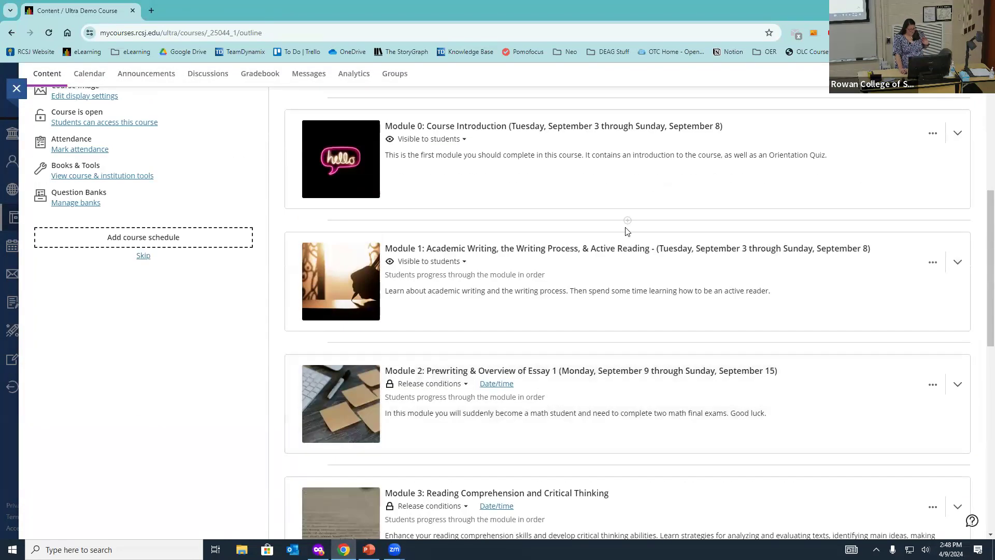
pyautogui.click(593, 268)
pyautogui.scroll(-5, 584, 267)
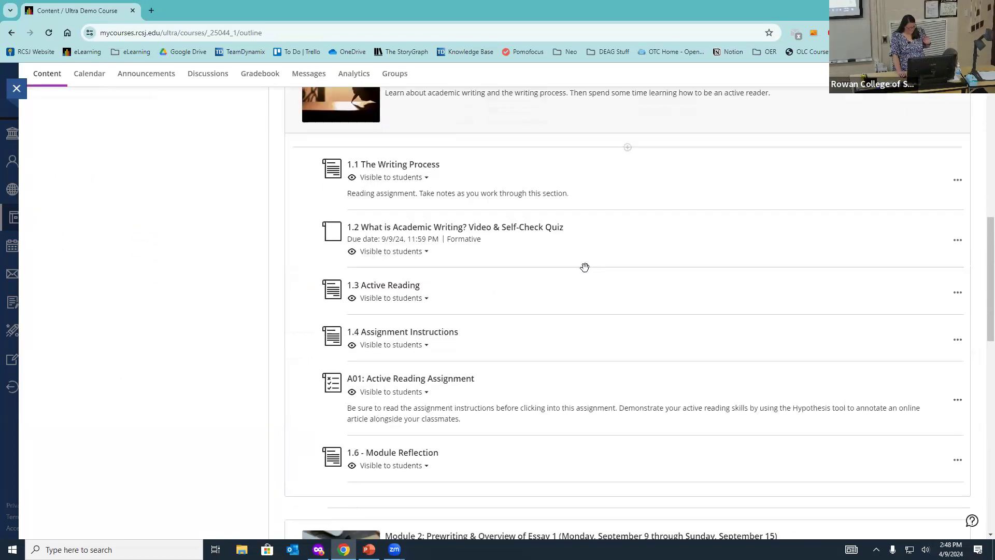
pyautogui.scroll(3, 580, 240)
pyautogui.click(580, 240)
# Step: Expand Module 2 to view its exams, collapse it, and show add-content options above Module 1
pyautogui.scroll(-2, 596, 246)
pyautogui.click(607, 248)
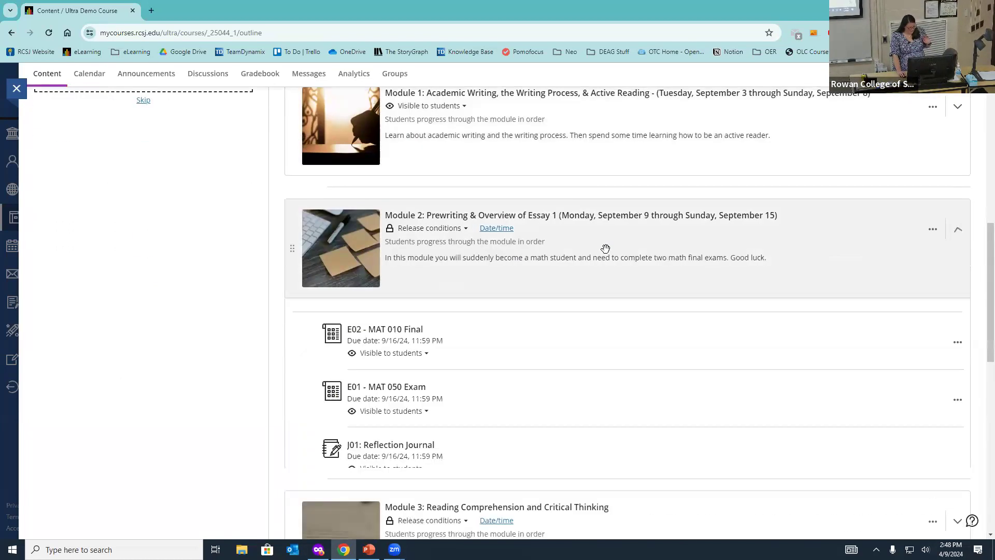
pyautogui.scroll(-3, 607, 244)
pyautogui.scroll(3, 606, 246)
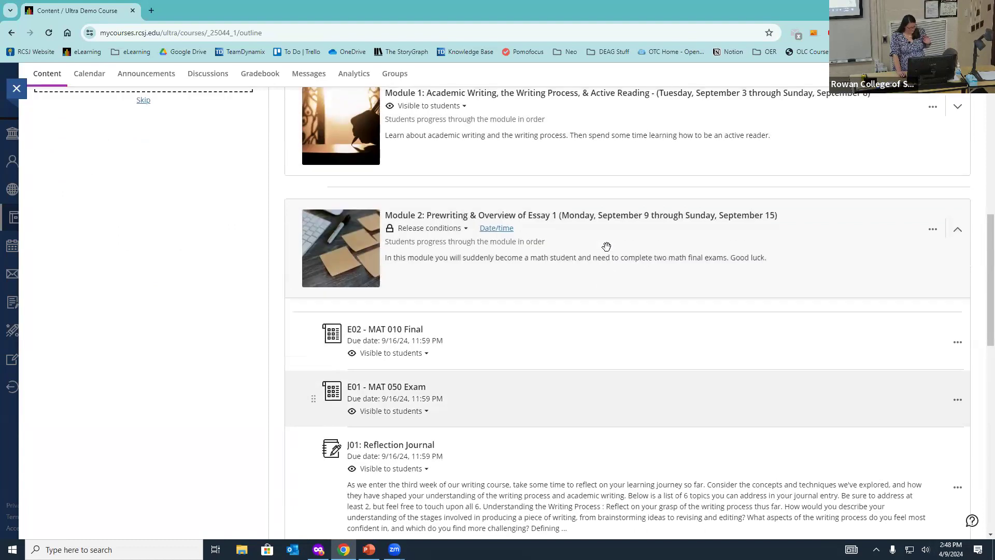
pyautogui.click(651, 246)
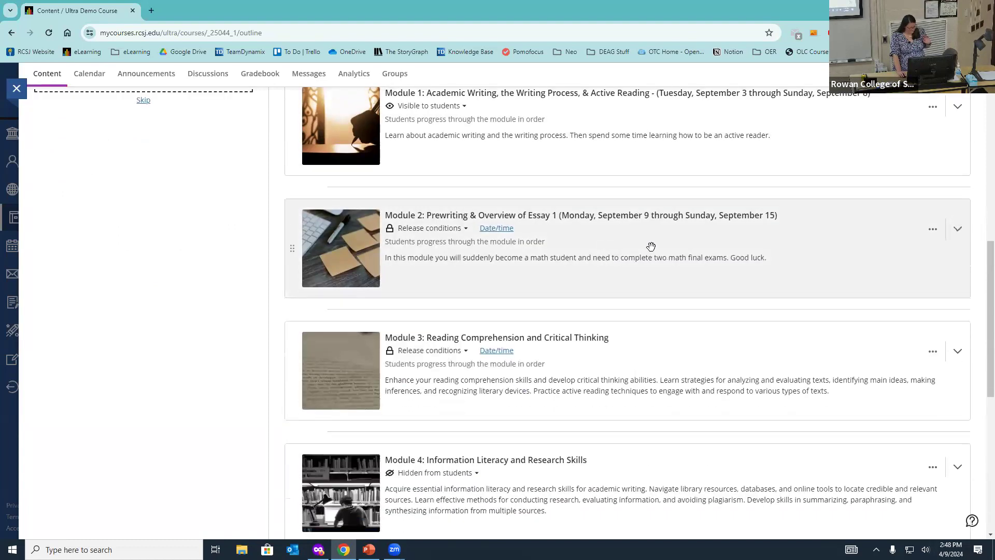
pyautogui.scroll(2, 651, 247)
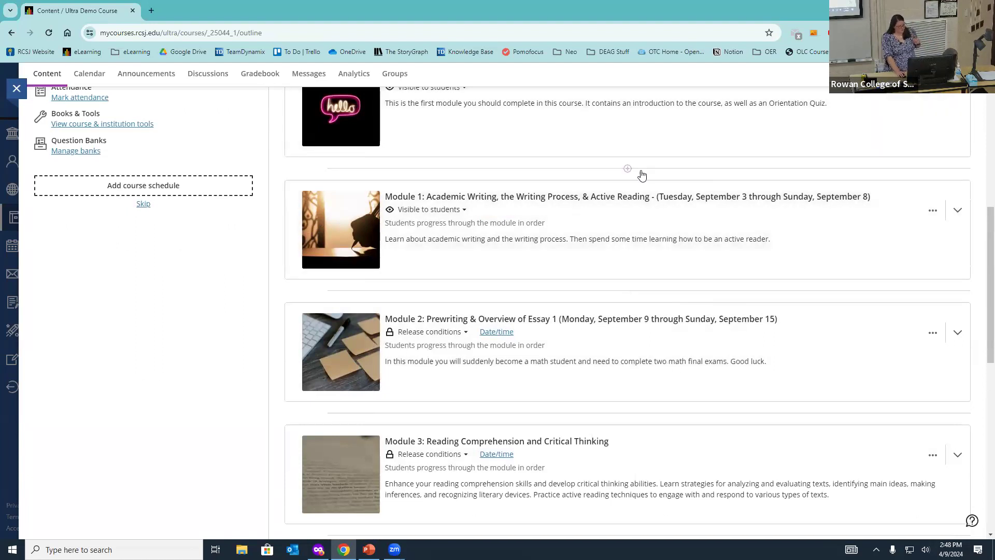
pyautogui.click(627, 169)
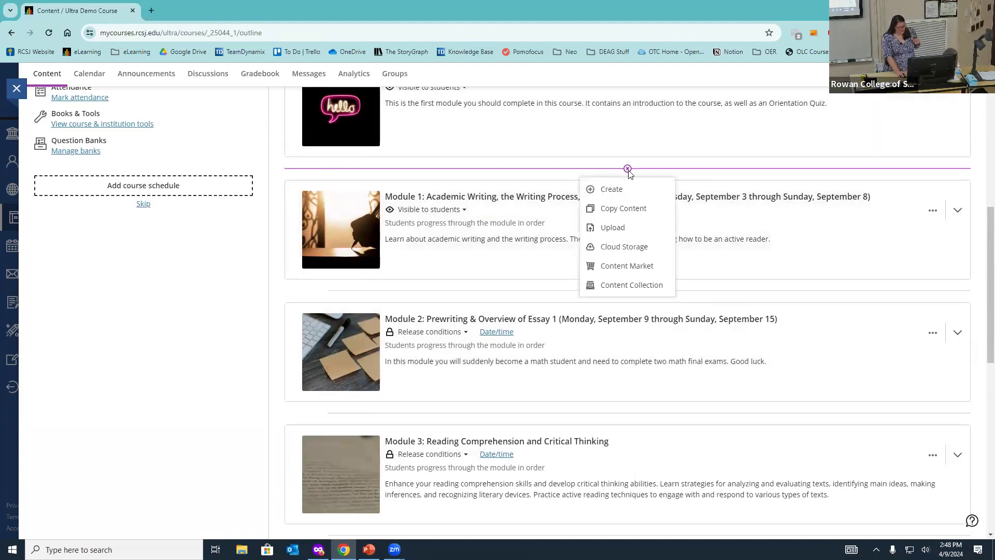
# Step: Preview McGraw Hill Connect LTIA from the Content Market, close both panels, and open the Gradebook
pyautogui.click(632, 265)
pyautogui.scroll(-10, 681, 248)
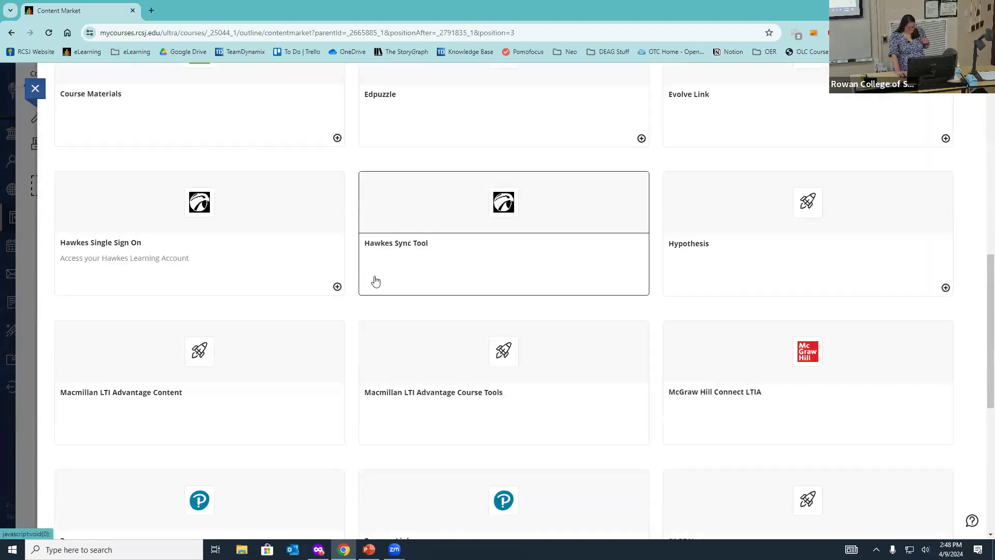
pyautogui.scroll(-2, 785, 294)
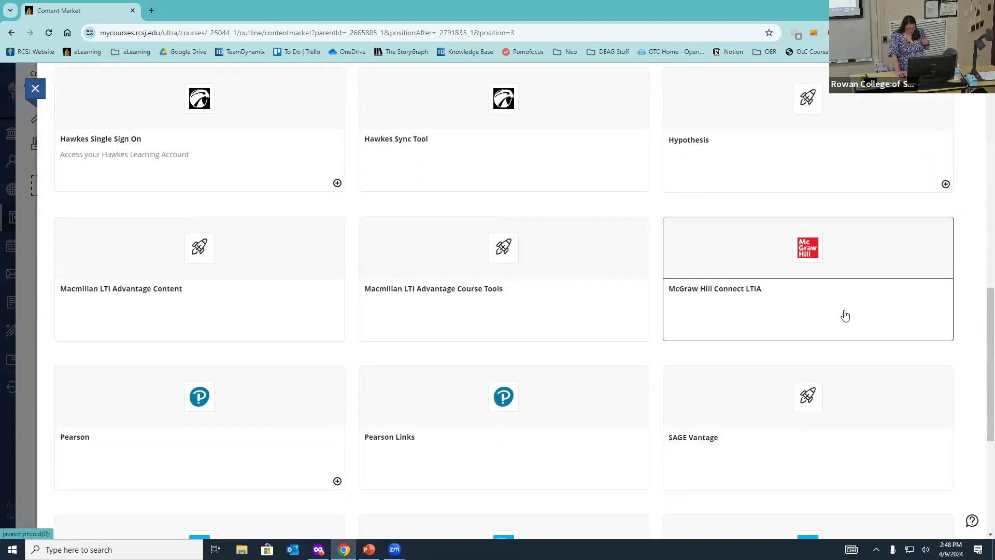
pyautogui.click(752, 306)
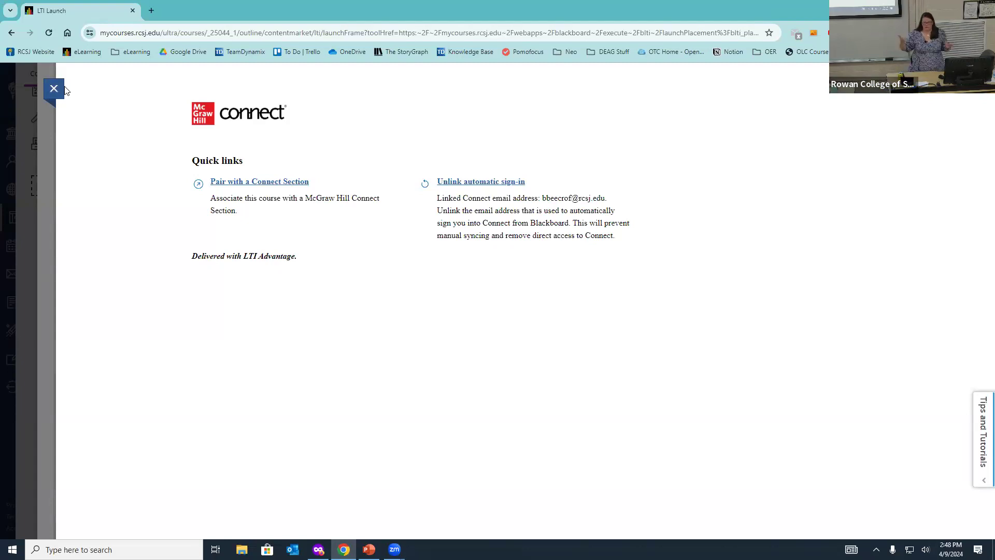
pyautogui.click(54, 89)
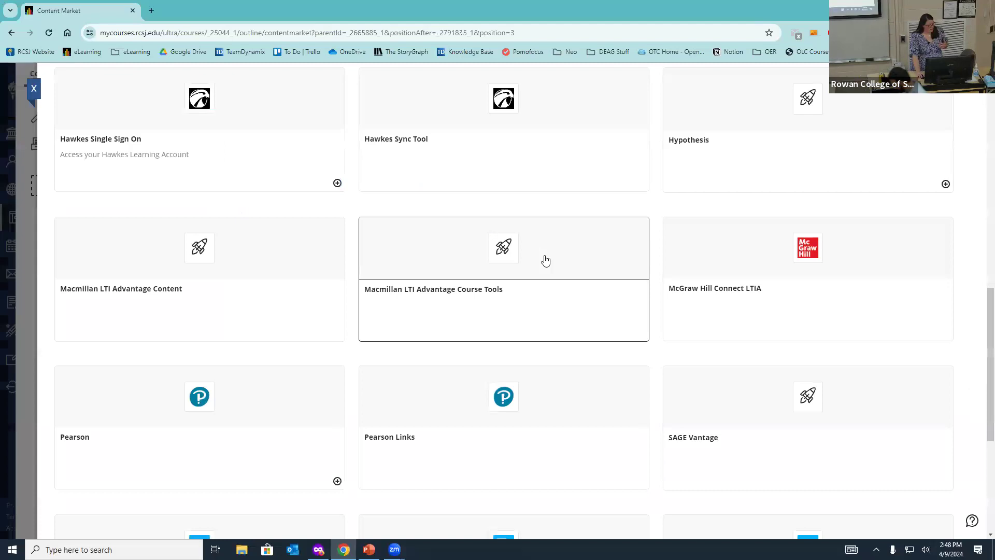
pyautogui.click(33, 90)
pyautogui.click(253, 77)
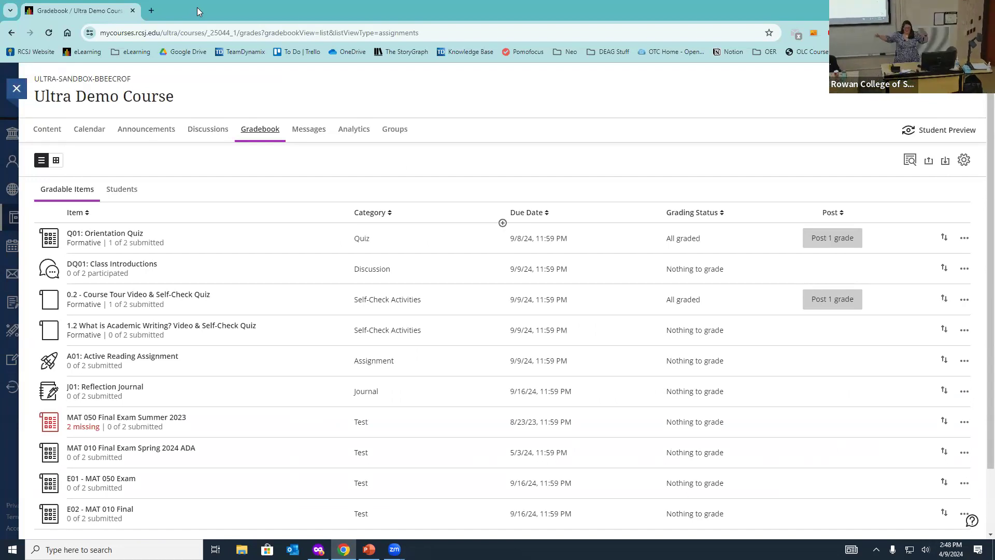
# Step: Switch the Ultra Demo Course gradebook to the student grid view of scores
pyautogui.click(56, 160)
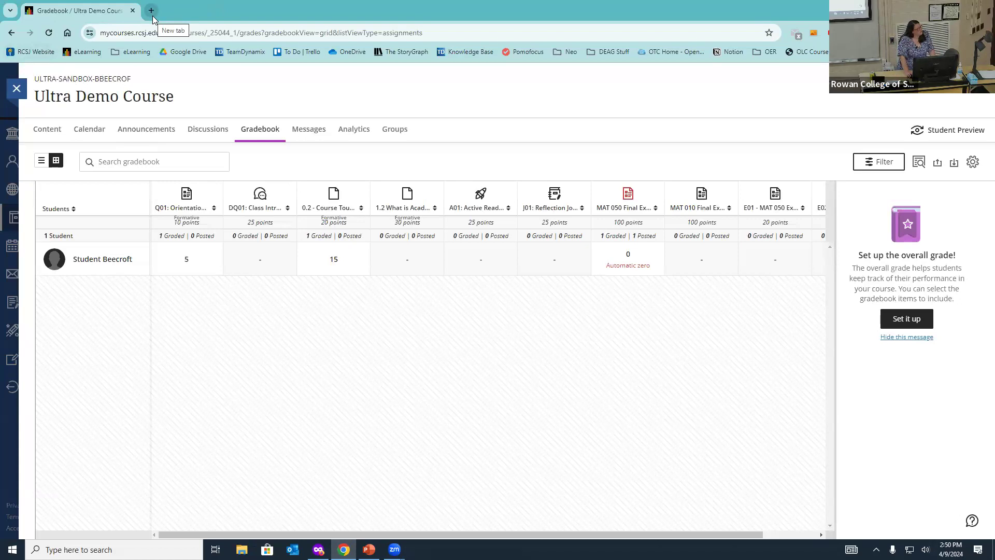
pyautogui.click(306, 137)
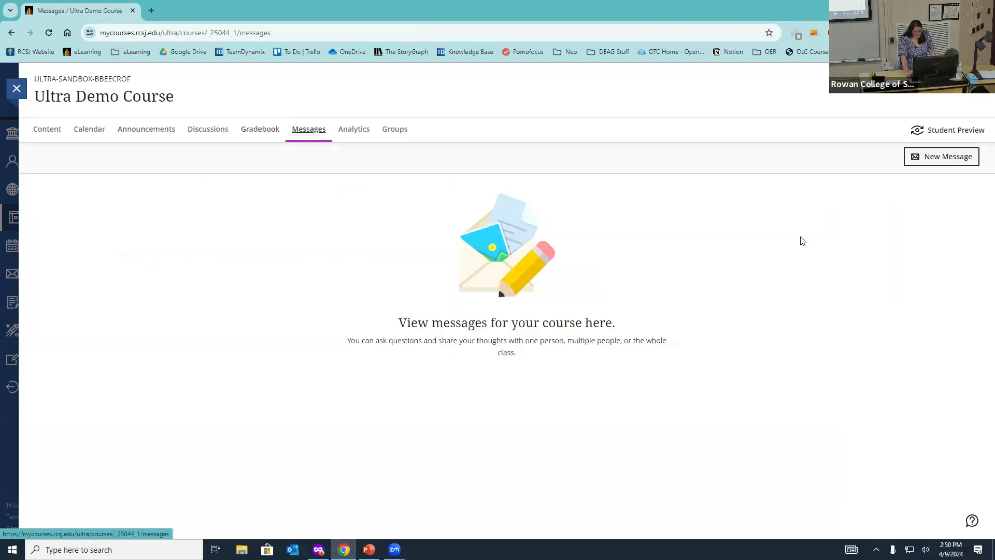
pyautogui.click(259, 131)
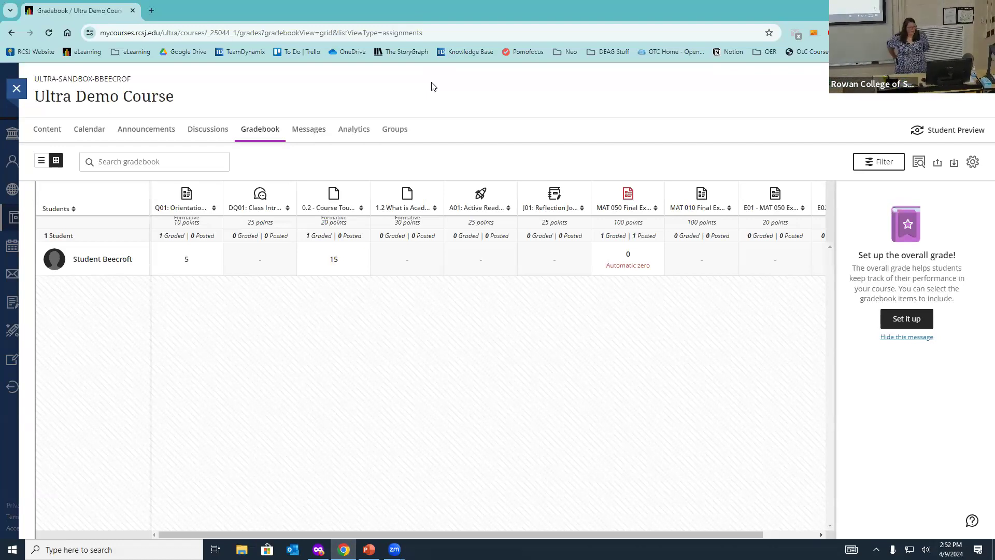
# Step: Open and dismiss the gradebook filters without applying any, then return to list view
pyautogui.click(885, 164)
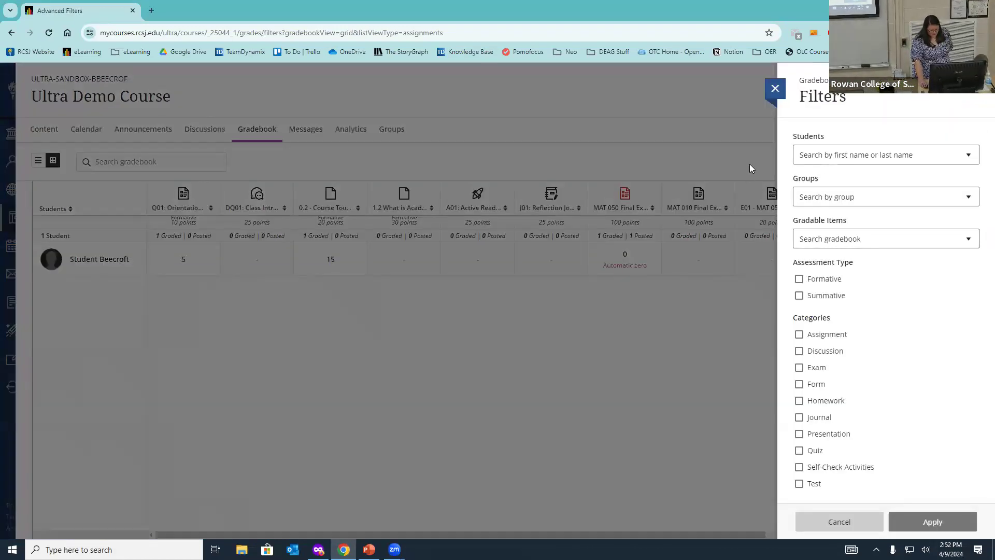
pyautogui.click(776, 88)
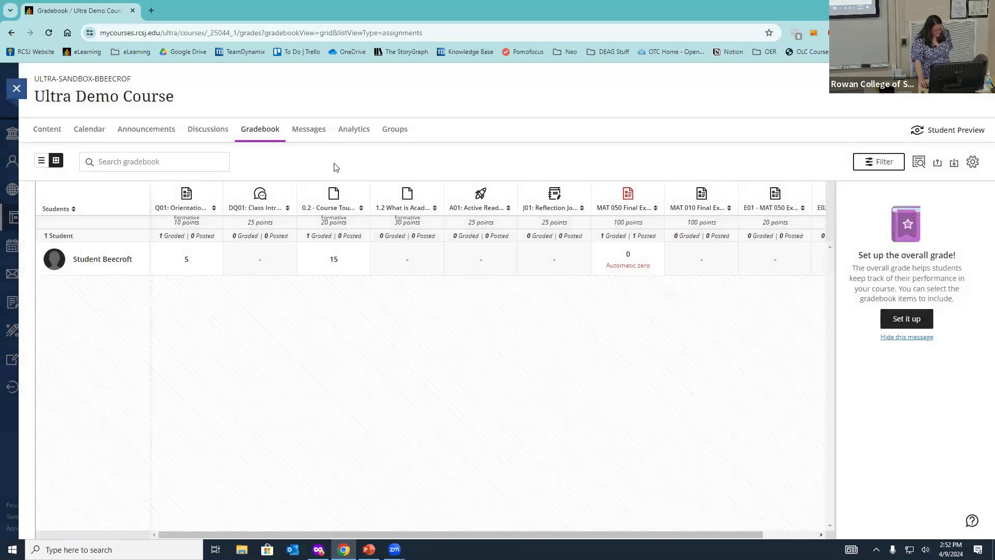
pyautogui.click(41, 161)
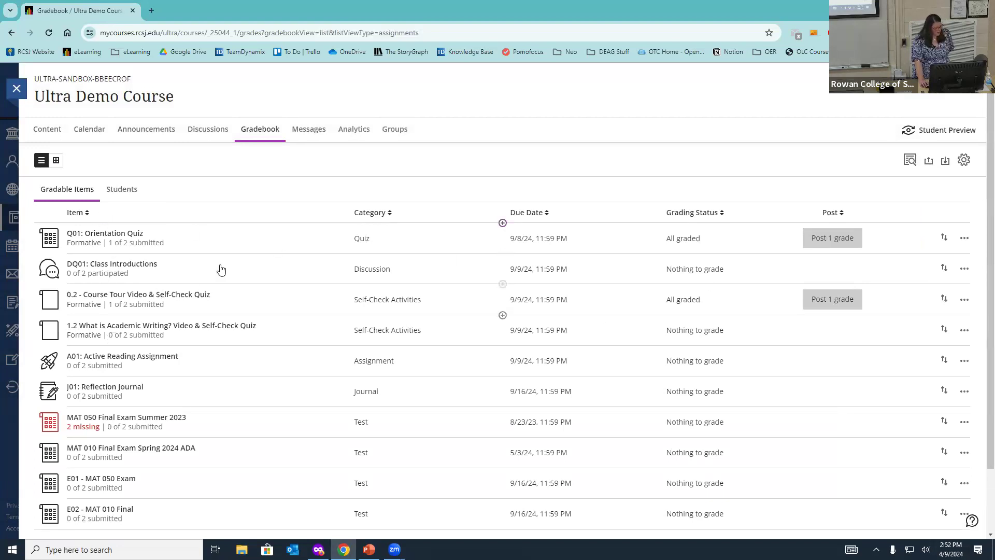
# Step: Post the Q01: Orientation Quiz grade to students with Post All Grades, then check its actions menu
pyautogui.click(838, 242)
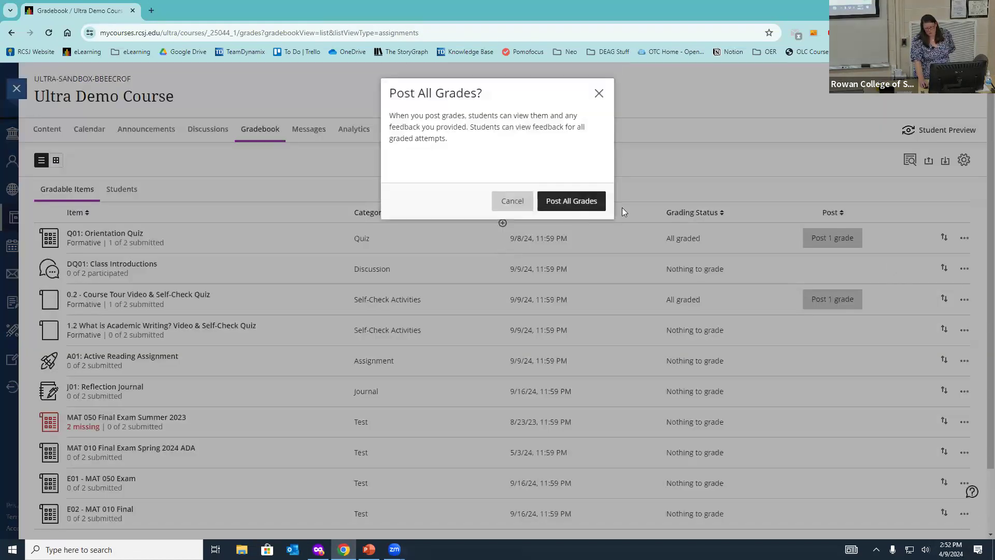
pyautogui.click(571, 201)
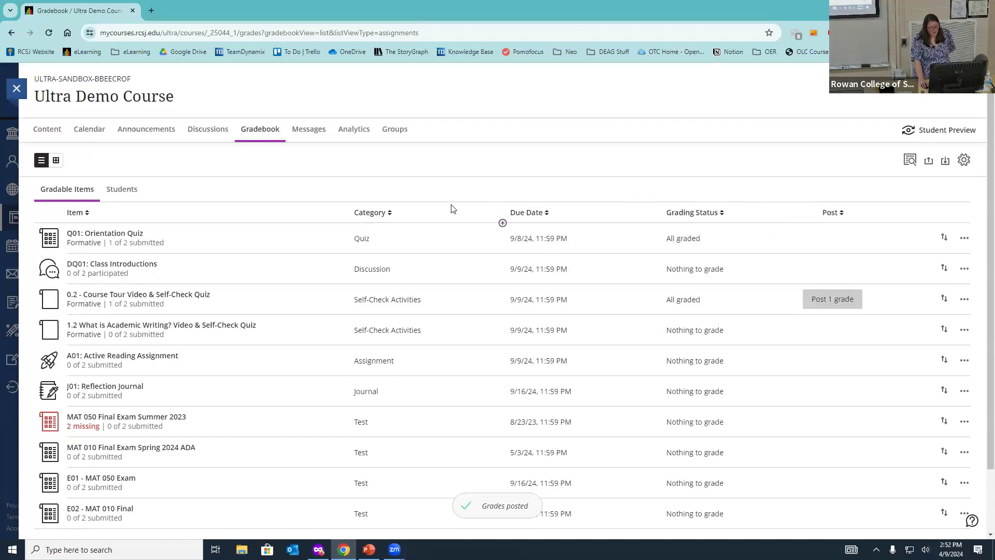
pyautogui.click(964, 238)
pyautogui.click(842, 174)
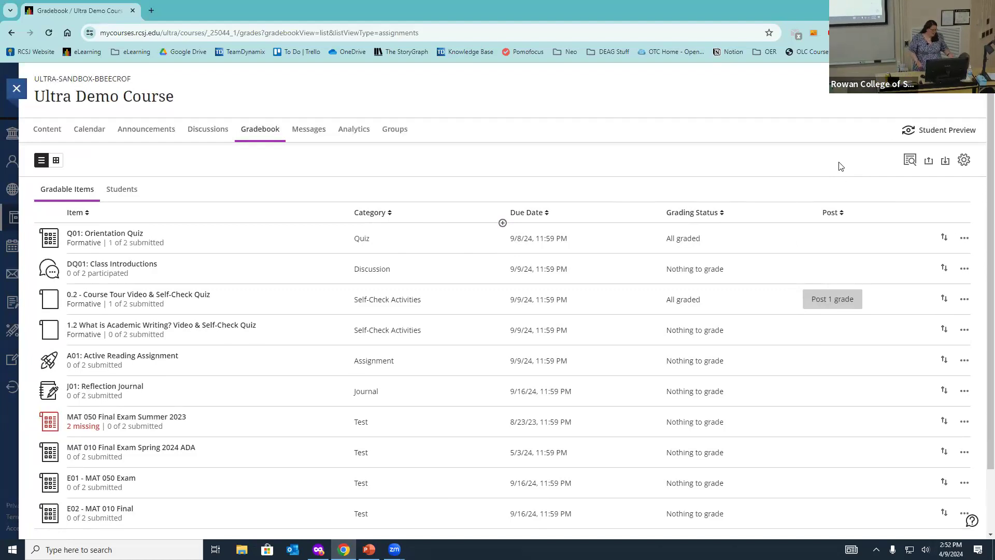
# Step: View grades by student, visit the Activity Stream, then reopen Ultra Demo Course from Courses
pyautogui.click(123, 193)
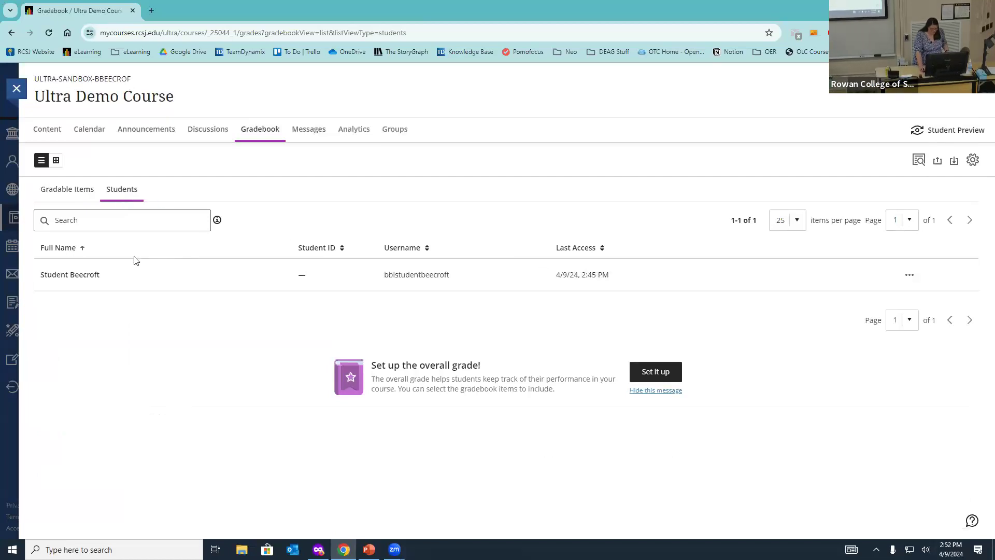
pyautogui.click(16, 88)
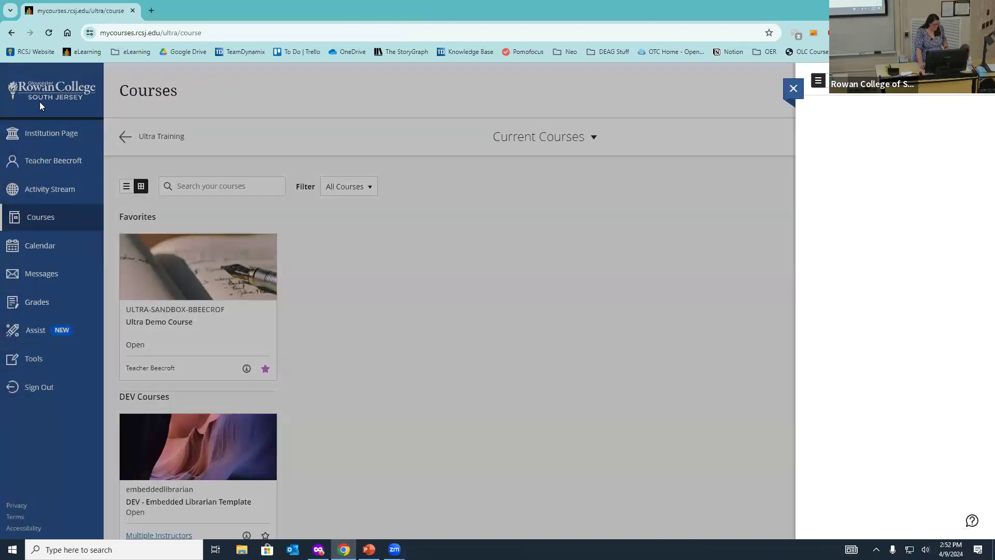
pyautogui.click(58, 188)
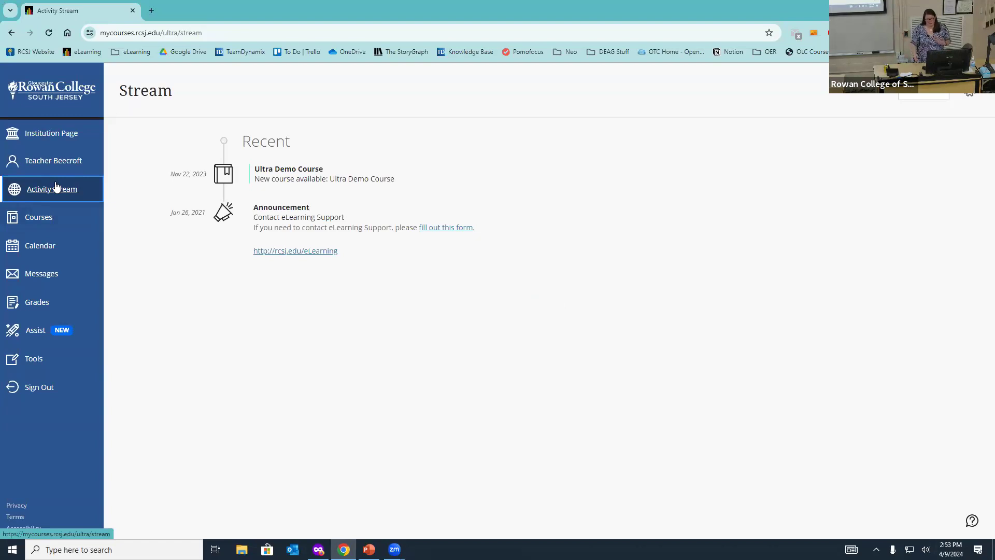
pyautogui.click(39, 217)
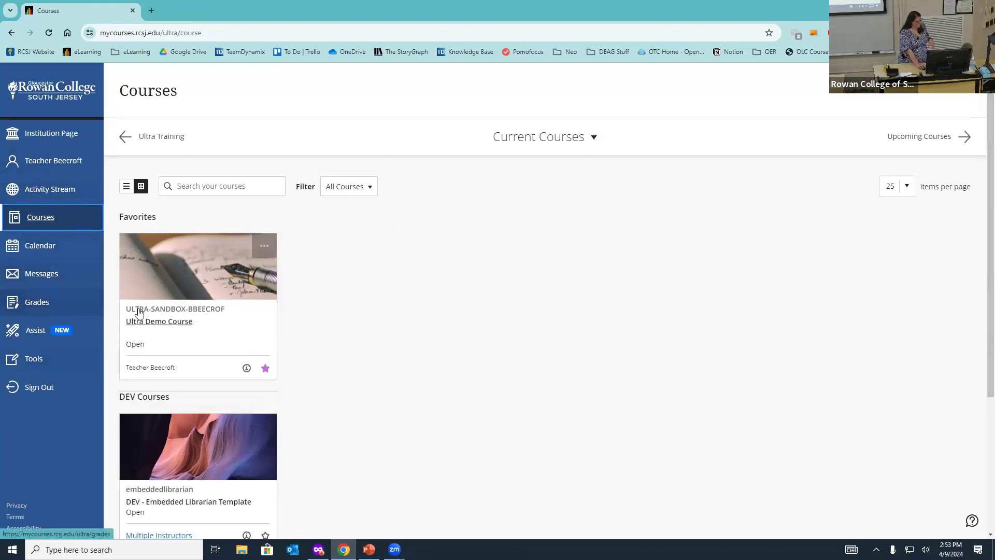
pyautogui.click(192, 293)
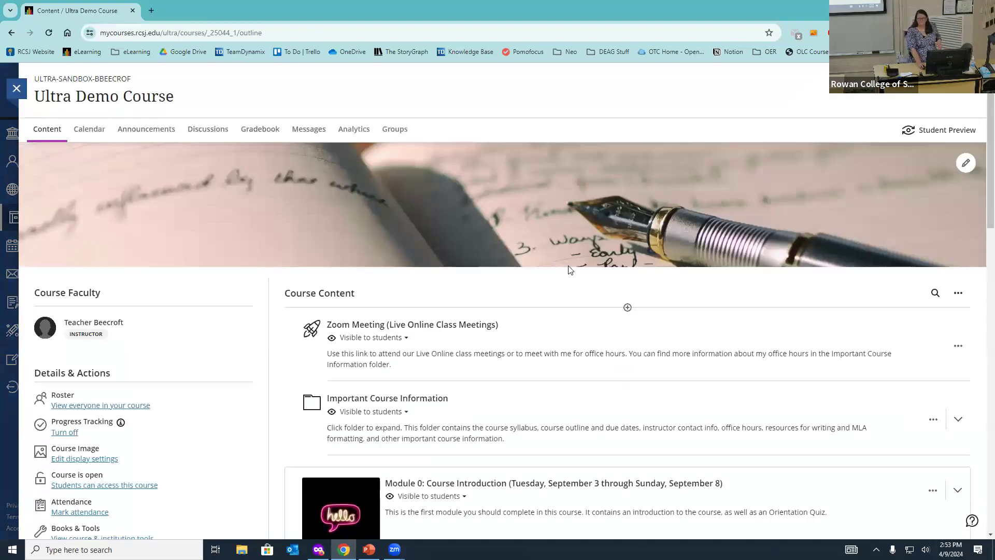
# Step: Open the Ultra Demo Course Gradebook showing its list of gradable items
pyautogui.click(261, 129)
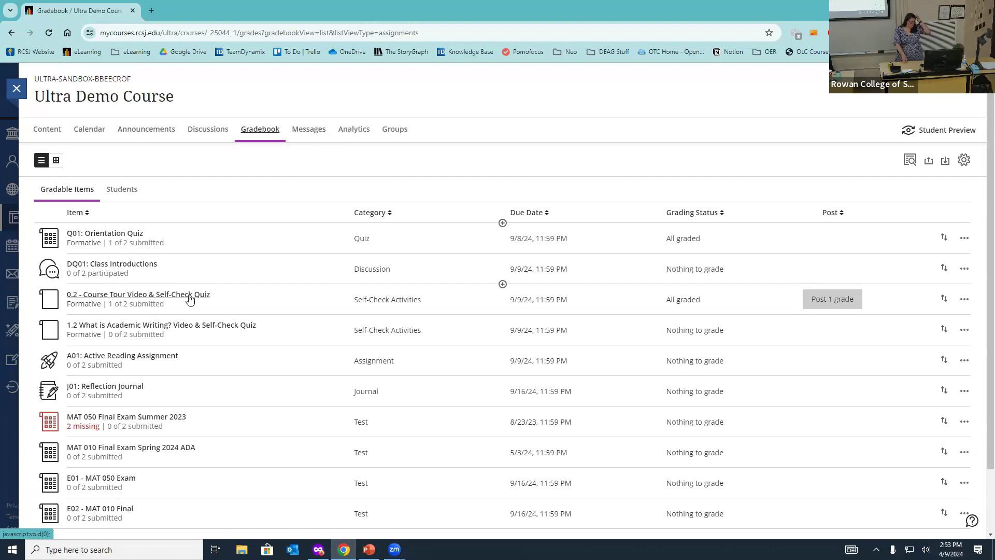
# Step: Check the 1.2 What is Academic Writing? quiz submissions, 0 of 2 submitted, then close them
pyautogui.click(204, 325)
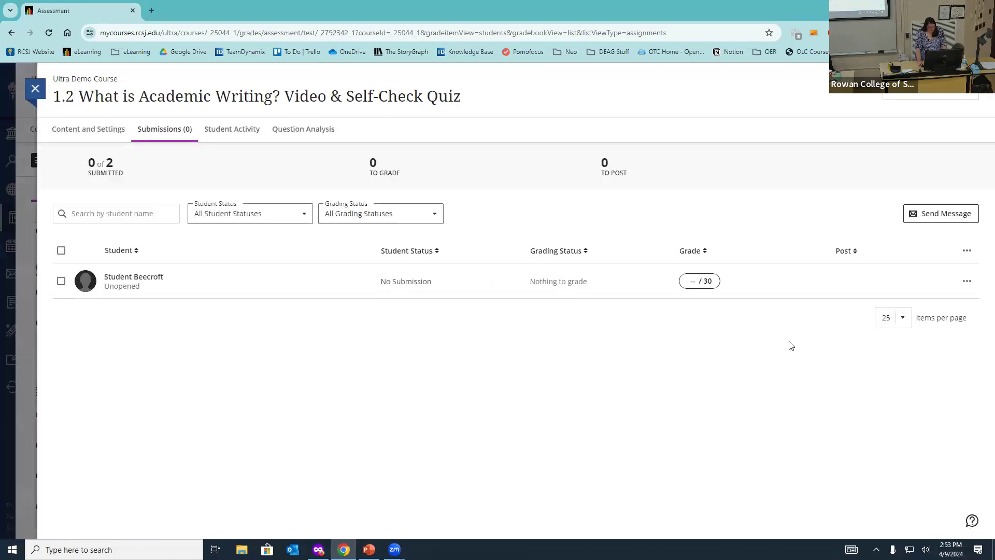
pyautogui.click(37, 89)
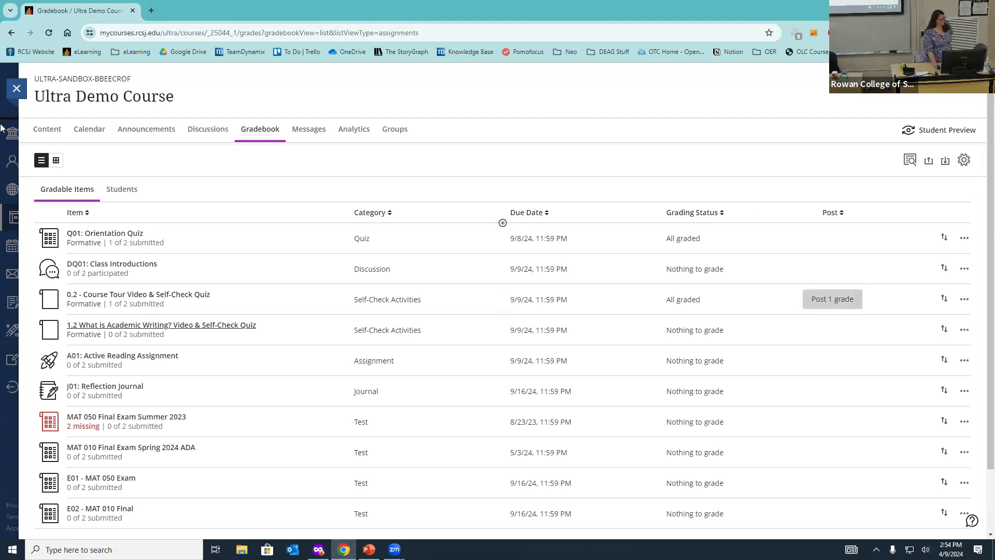
# Step: Leave the course for the Activity Stream and open its stream notification settings
pyautogui.click(16, 89)
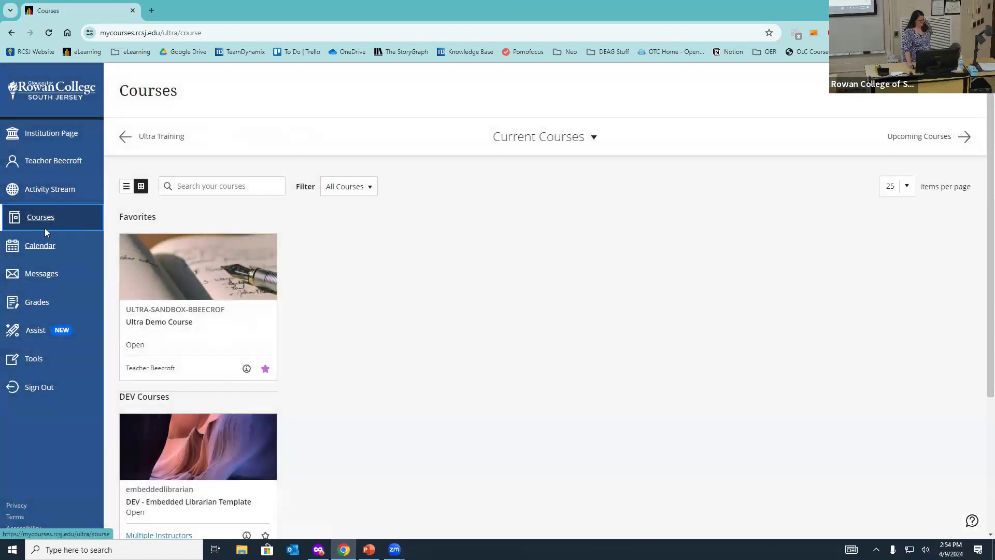
pyautogui.click(73, 192)
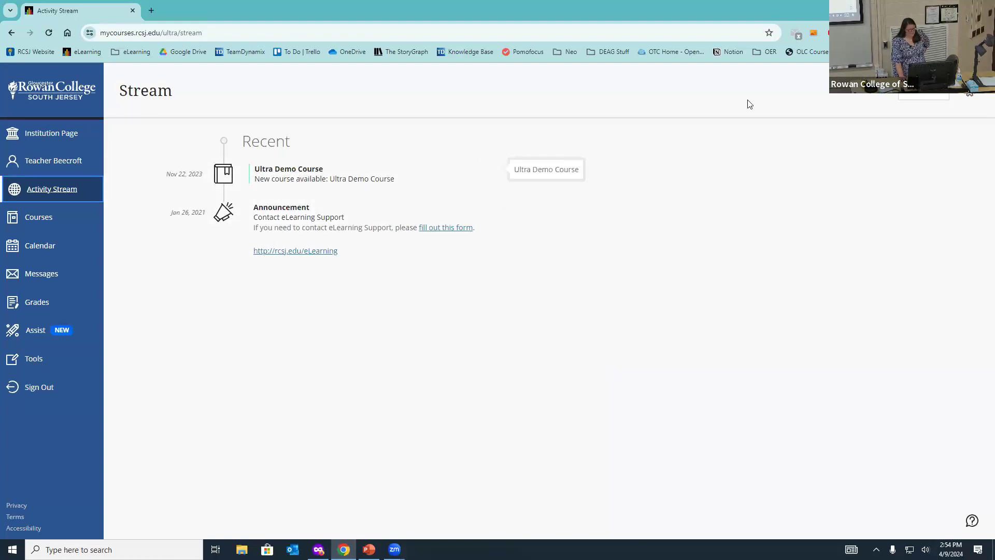
pyautogui.click(969, 93)
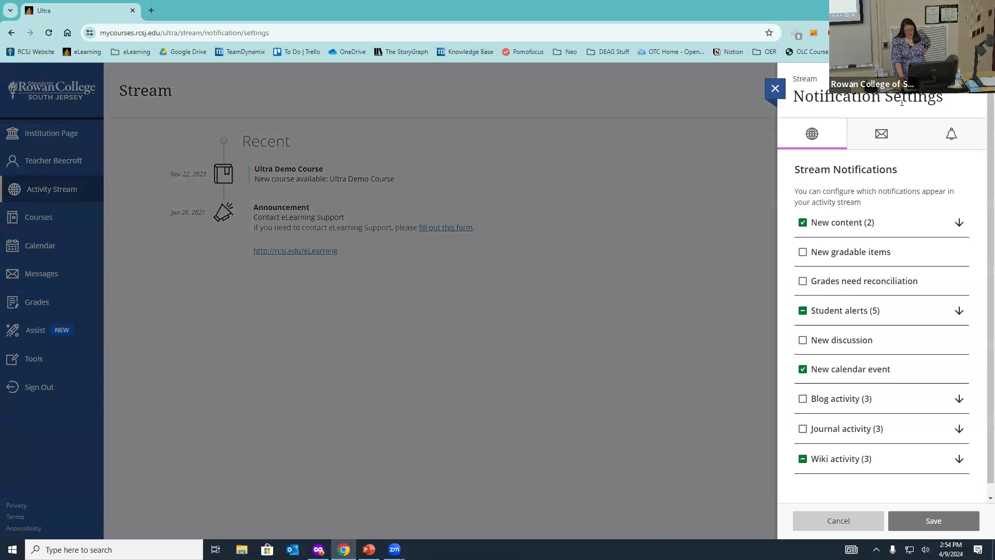
# Step: Close Notification Settings without saving, back to the Activity Stream, then leave the browser
pyautogui.click(773, 98)
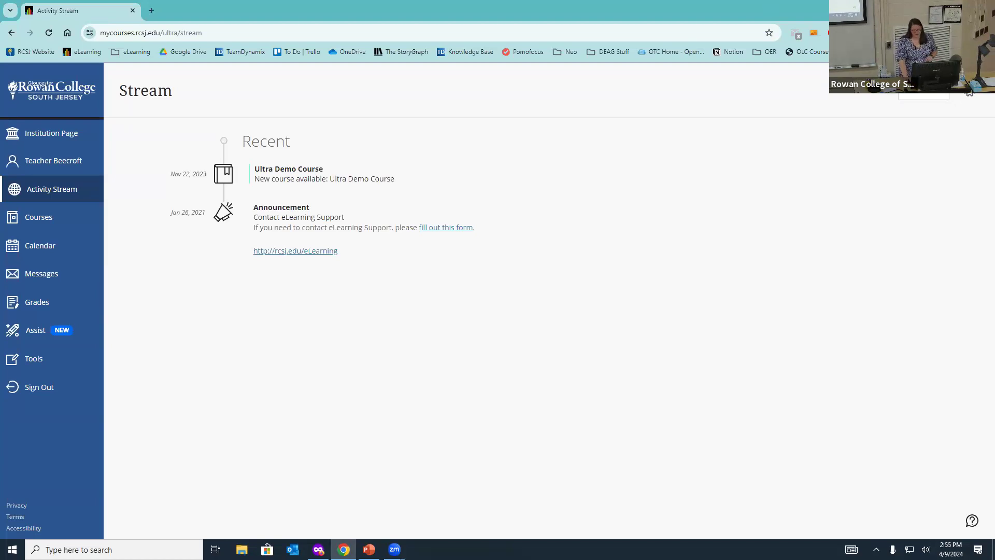
pyautogui.click(344, 549)
# Step: Run the PowerPoint slideshow from the Ultra Courses Demo slide and advance to Moving to Ultra
pyautogui.click(369, 549)
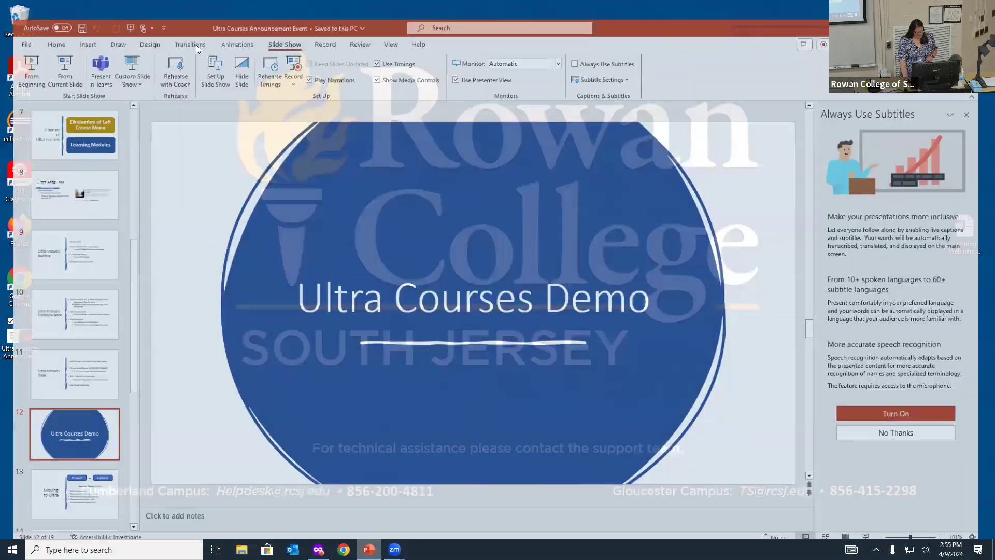
pyautogui.click(62, 63)
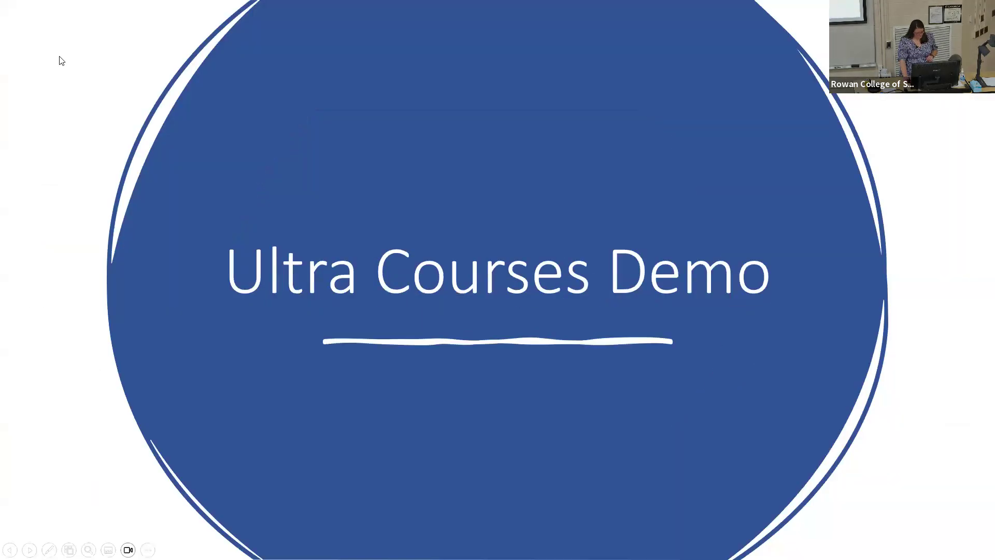
pyautogui.click(60, 57)
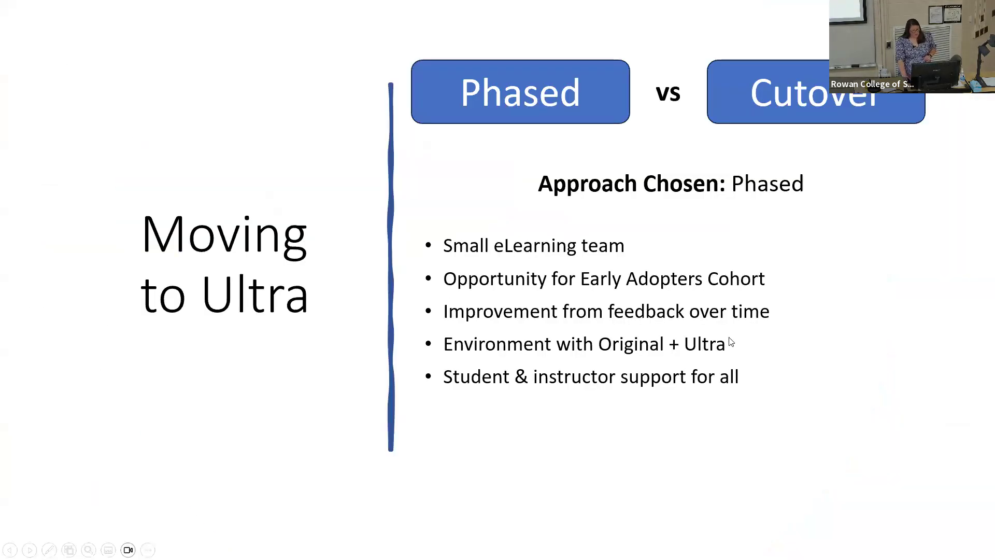
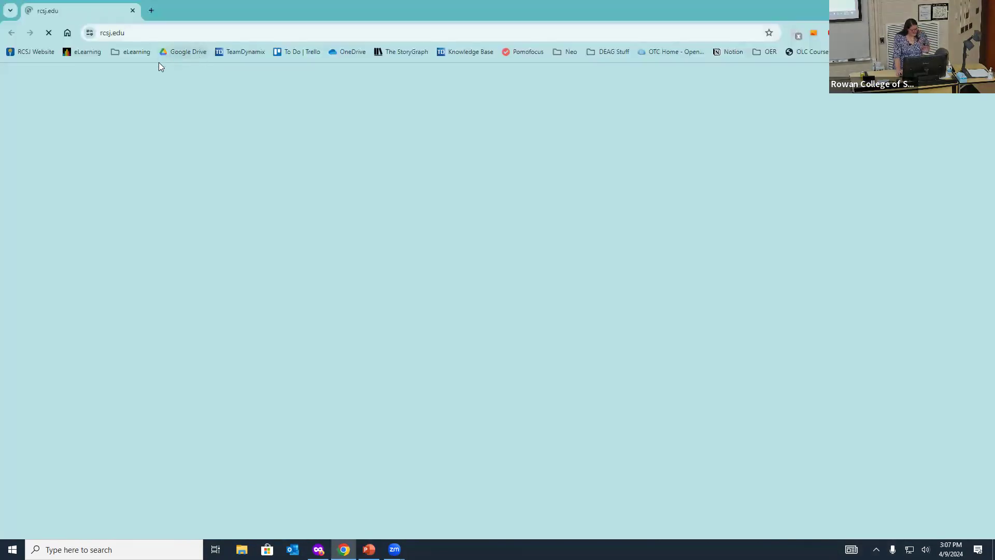
# Step: Go to the Blackboard login page via Chrome's eLearning > Gloucester > MyCourses Force Login bookmark
pyautogui.click(142, 54)
pyautogui.moveTo(160, 88)
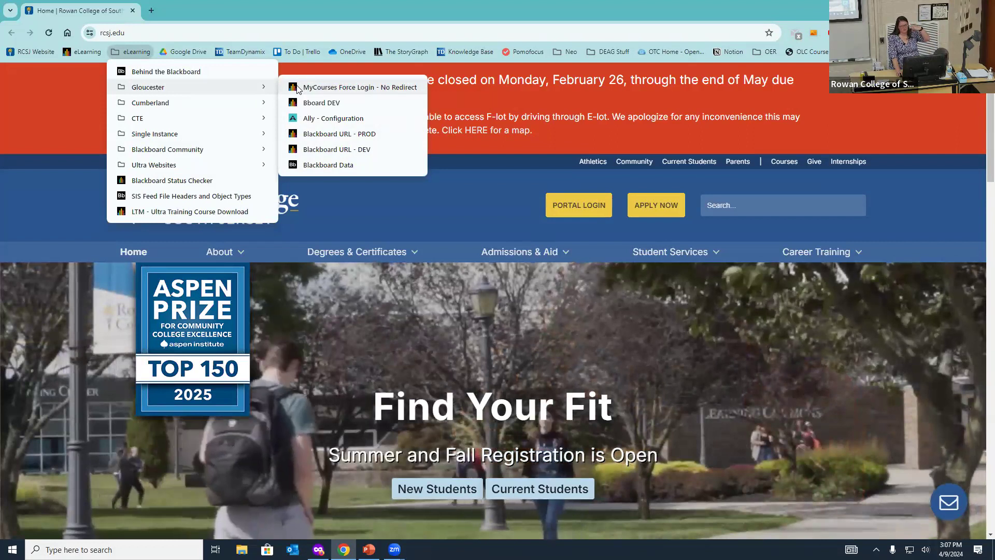
pyautogui.click(360, 87)
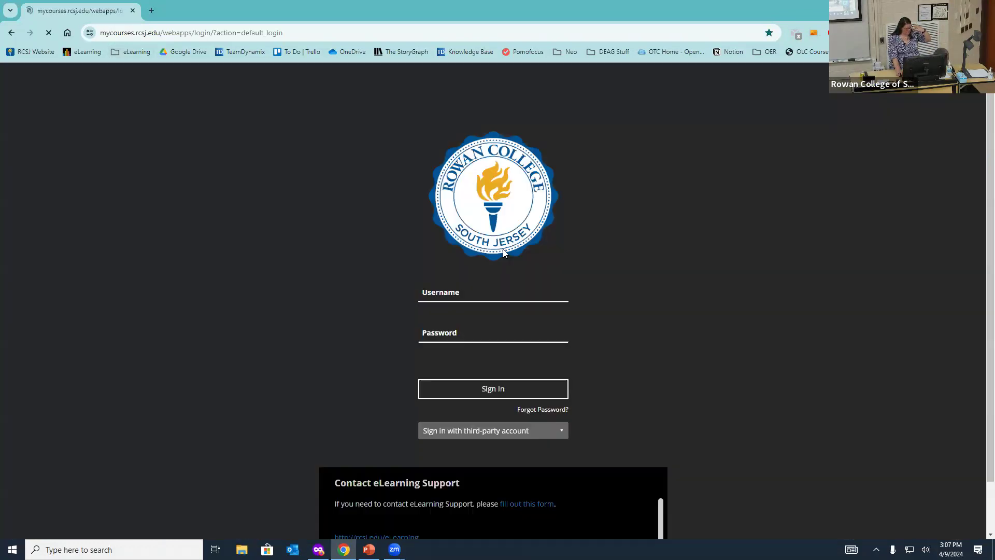
# Step: Sign in with the student account's username and password, then go to Courses
pyautogui.click(497, 288)
pyautogui.write('bblstudentbeecroft')
pyautogui.press('Tab')
pyautogui.write('••••••')
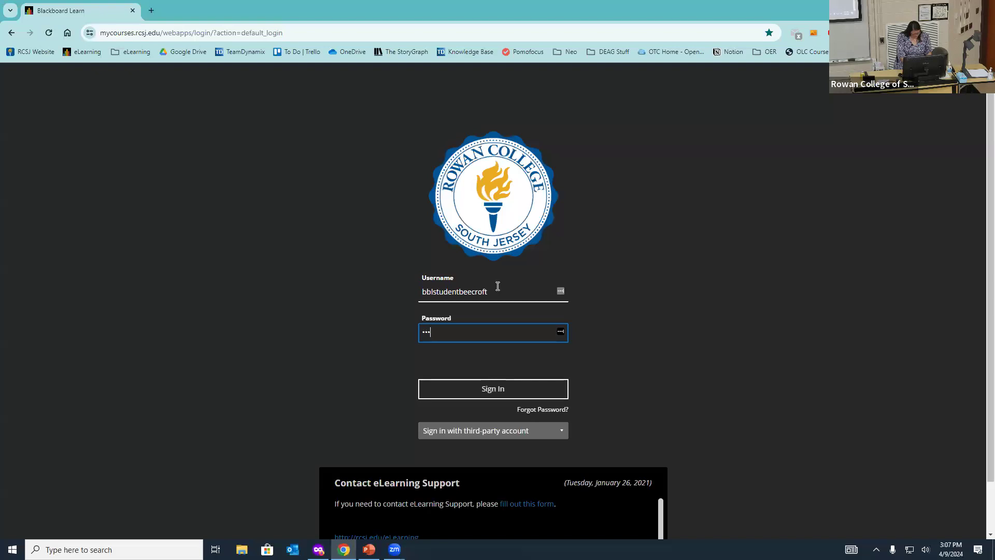
pyautogui.press('Return')
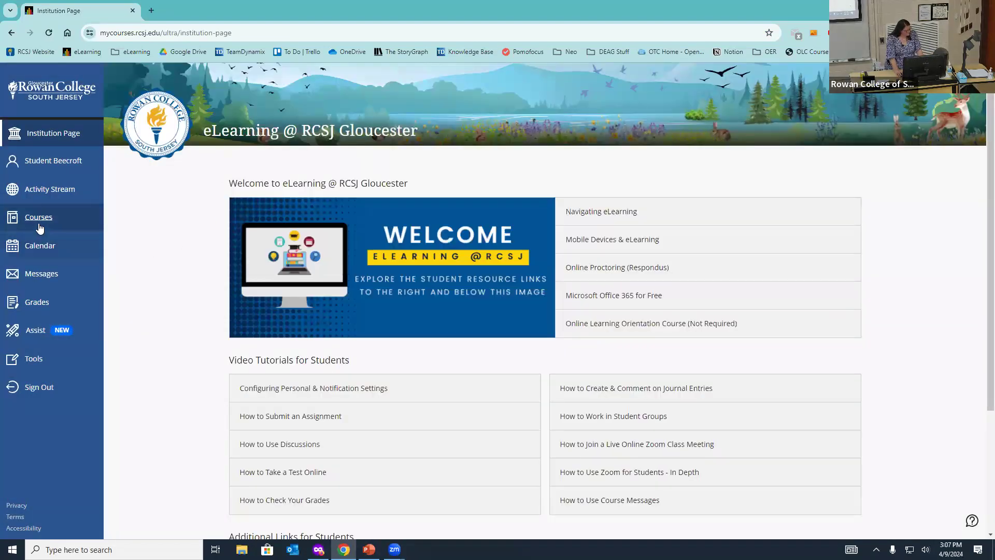
pyautogui.click(89, 218)
# Step: Show Ultra Demo Course's September 2024 due dates in the Month calendar, then close the course
pyautogui.click(223, 279)
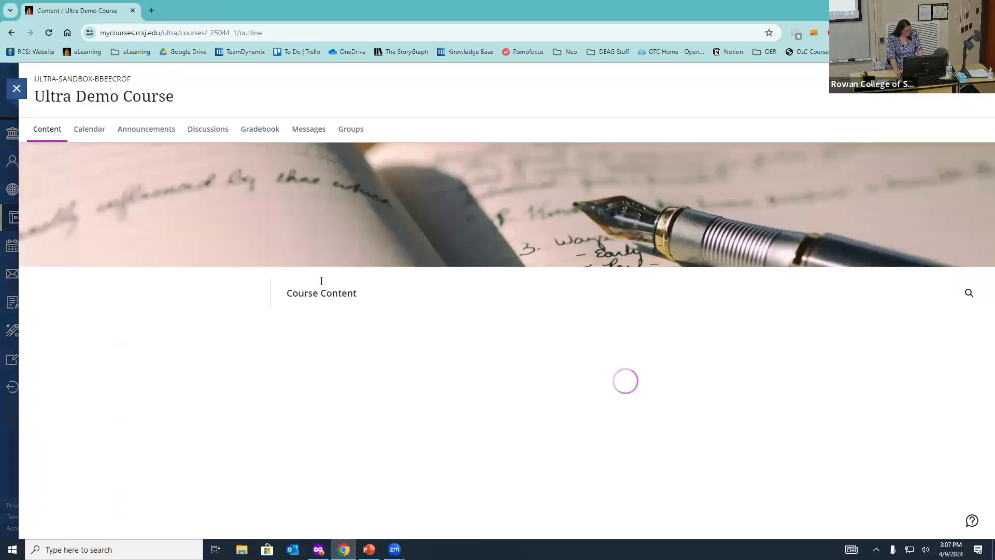
pyautogui.click(80, 132)
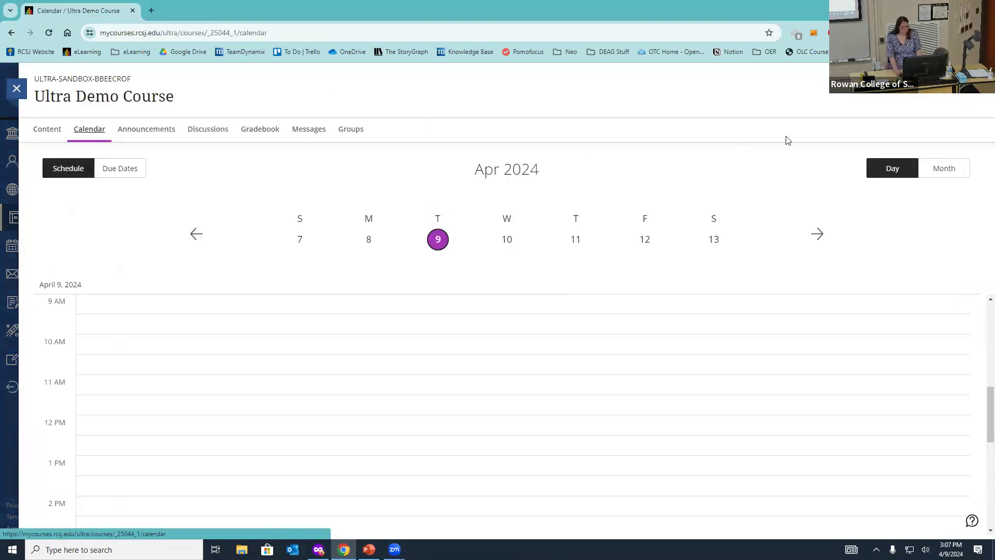
pyautogui.click(941, 168)
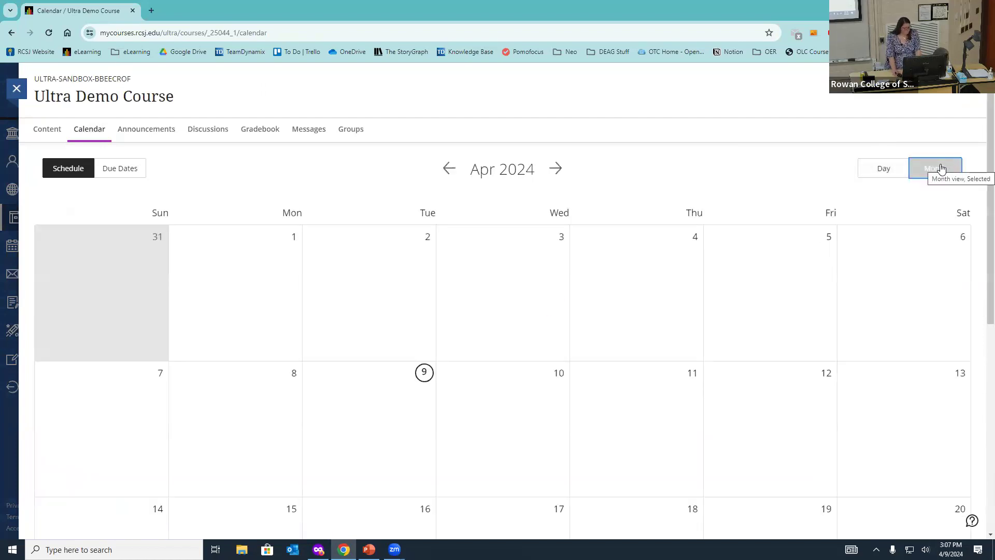
pyautogui.click(116, 174)
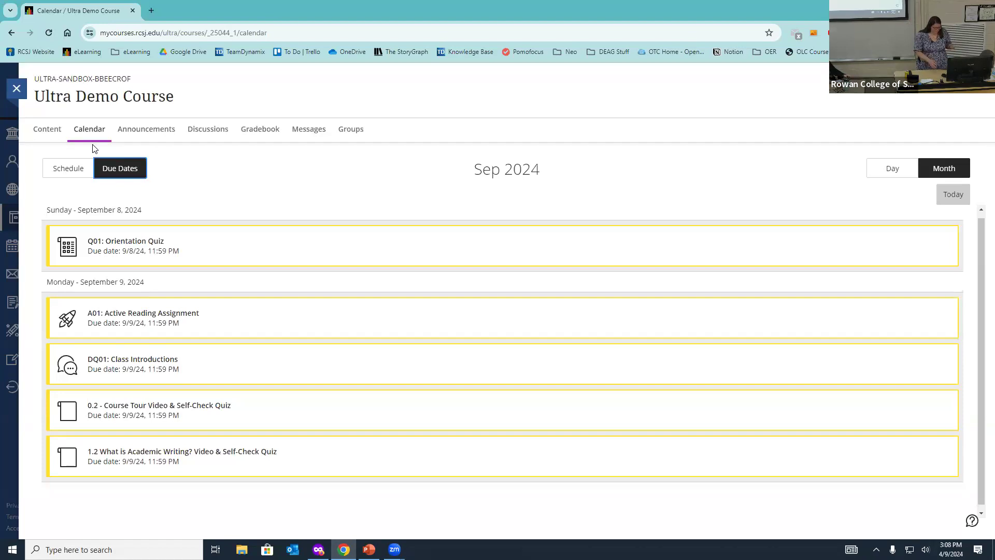
pyautogui.click(17, 95)
# Step: View the Activity Stream, then return to the eLearning @ RCSJ Gloucester institution page
pyautogui.click(45, 196)
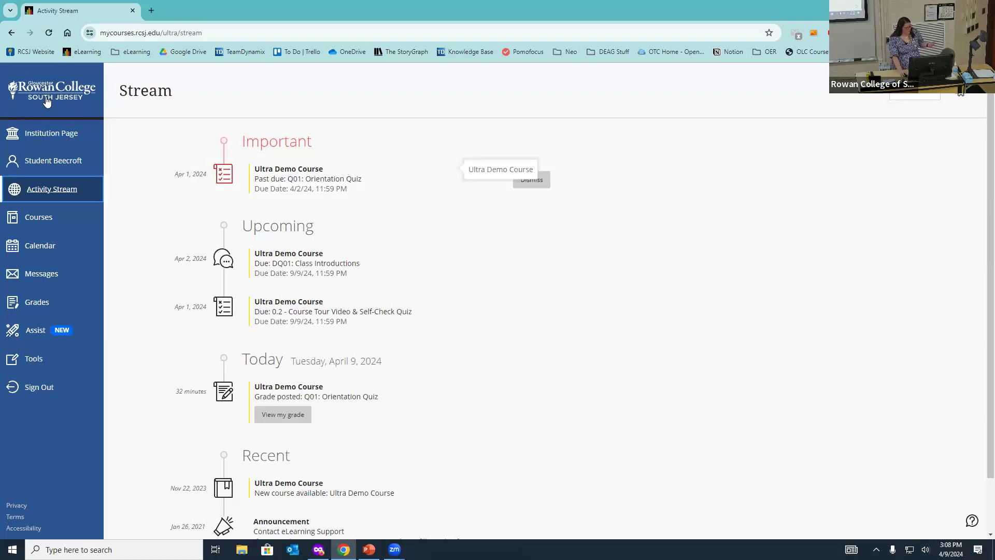
pyautogui.click(64, 136)
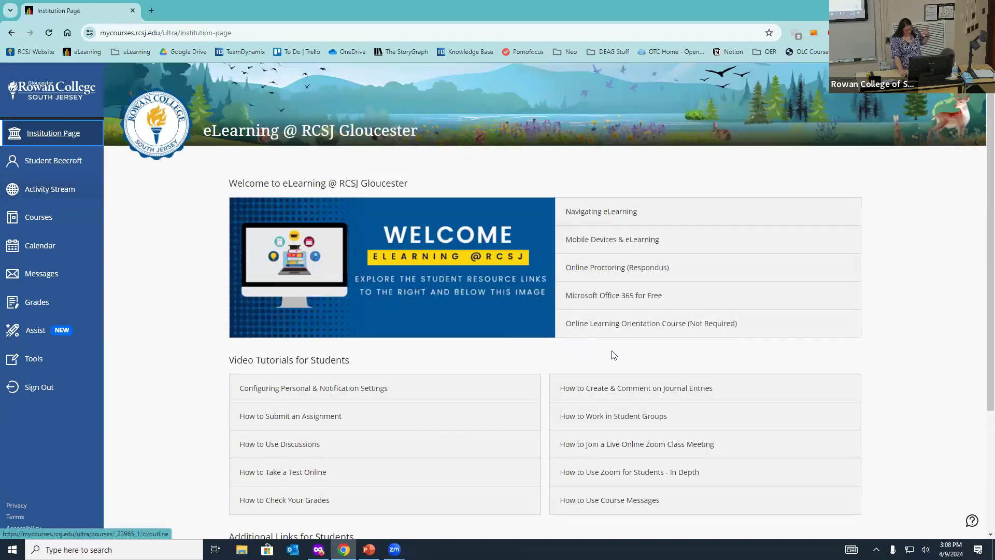
# Step: Scroll through the institution page's student video tutorials, then open the student's profile page
pyautogui.scroll(-1, 438, 282)
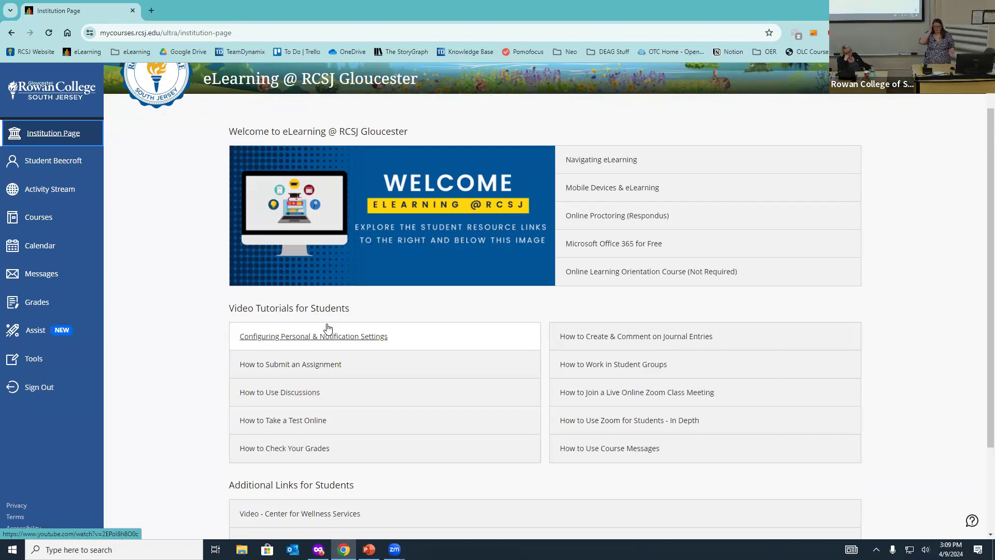
pyautogui.click(50, 161)
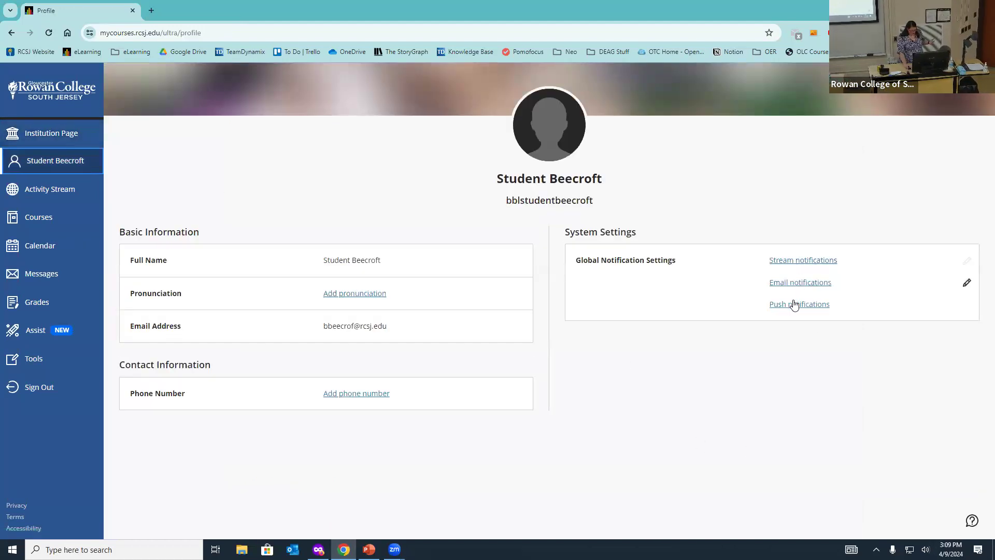
# Step: Review Global Notification Settings' Push tab with all four activities unchecked, then close without saving
pyautogui.click(967, 306)
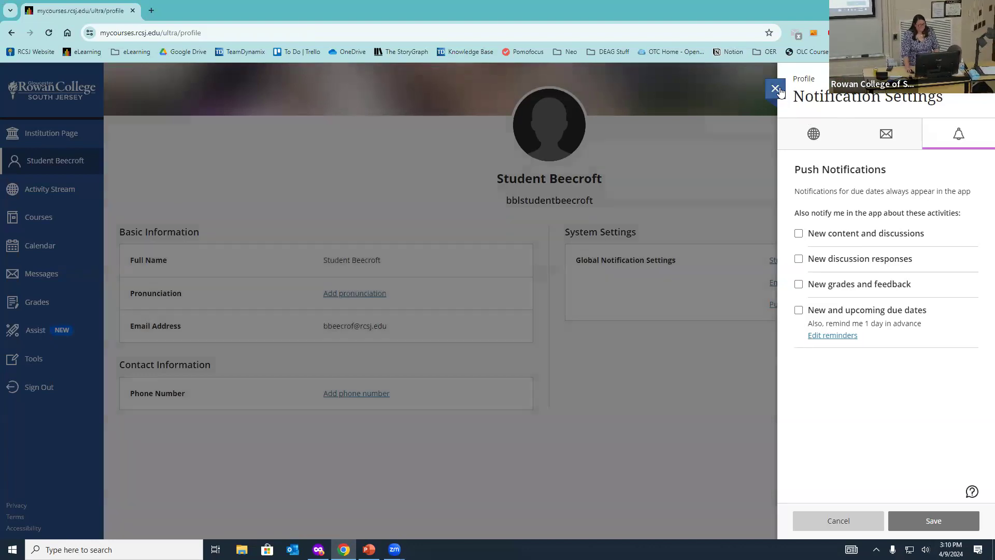
pyautogui.click(776, 89)
# Step: Open the Activity Stream and scroll through the Ultra Demo Course items and back to the top
pyautogui.click(57, 188)
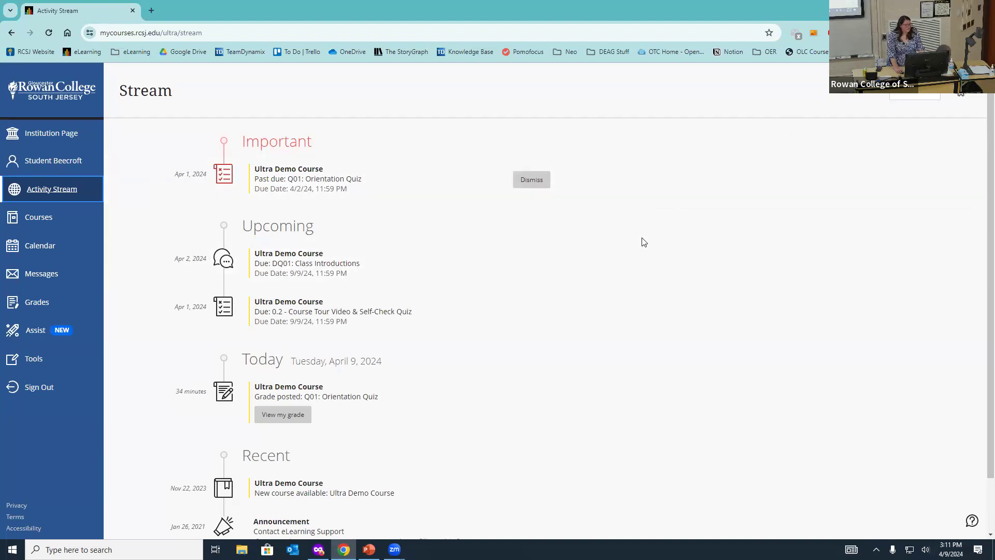
pyautogui.scroll(-1, 529, 244)
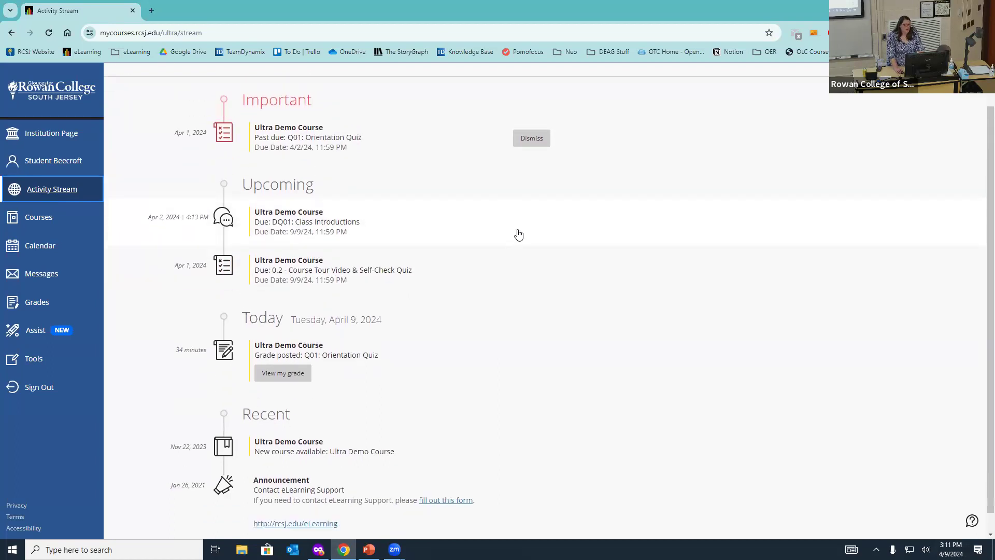
pyautogui.scroll(2, 233, 145)
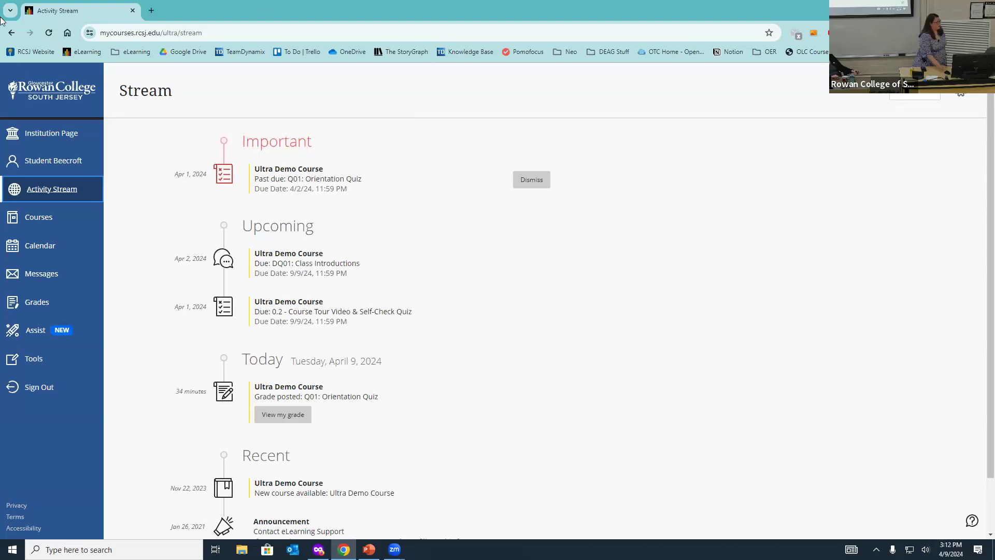
# Step: Return to the profile, then present PowerPoint slide 19, Early Adopters Cohort – Requirements, full-screen
pyautogui.click(51, 162)
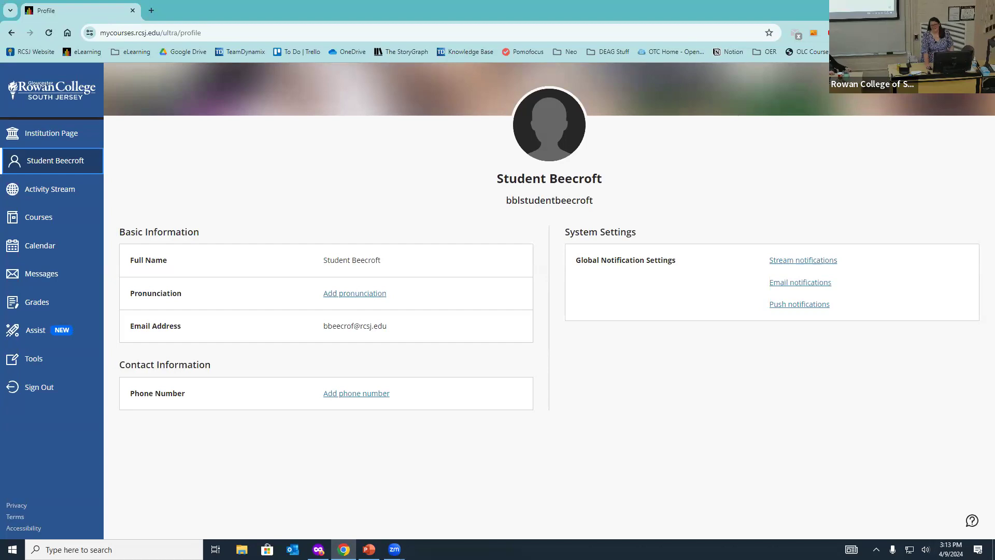
pyautogui.click(935, 8)
pyautogui.click(369, 549)
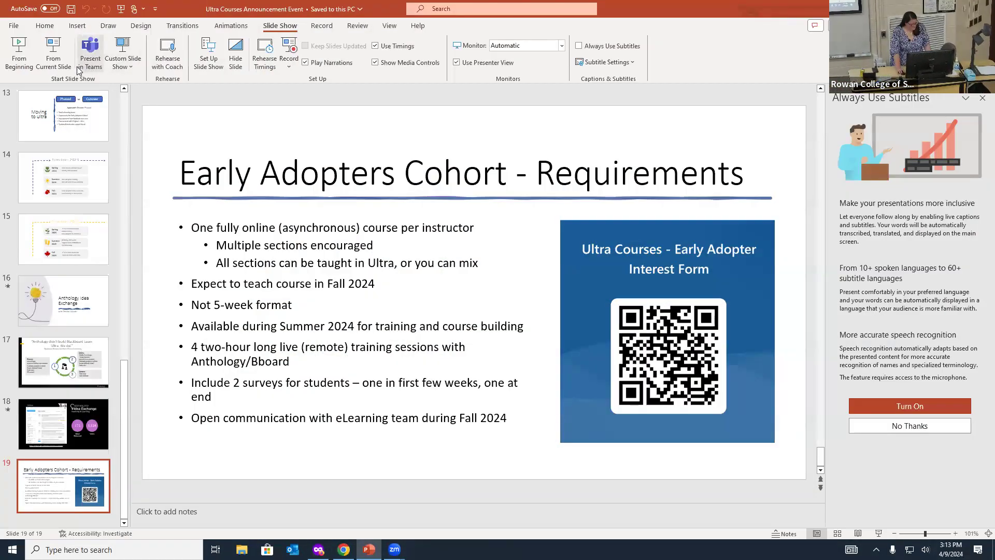
pyautogui.click(53, 52)
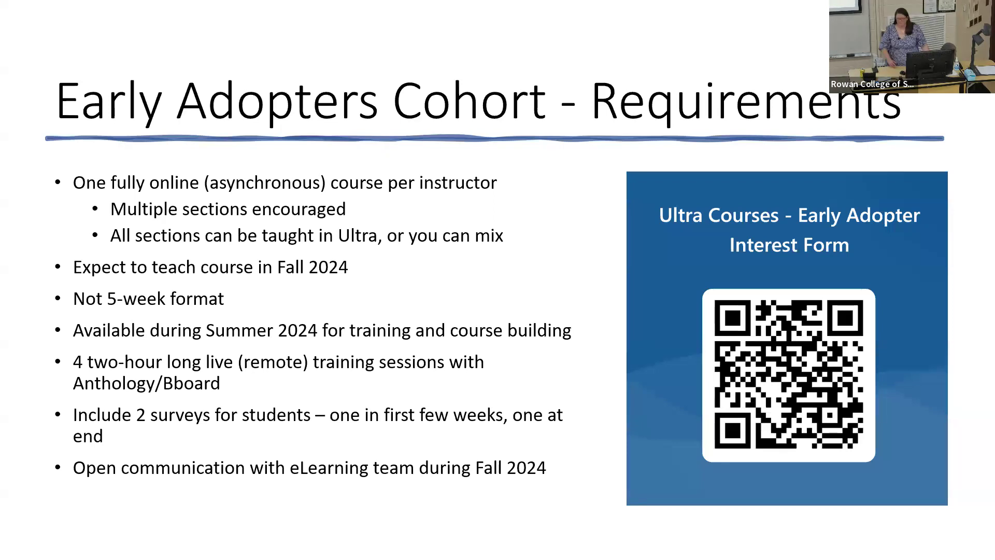